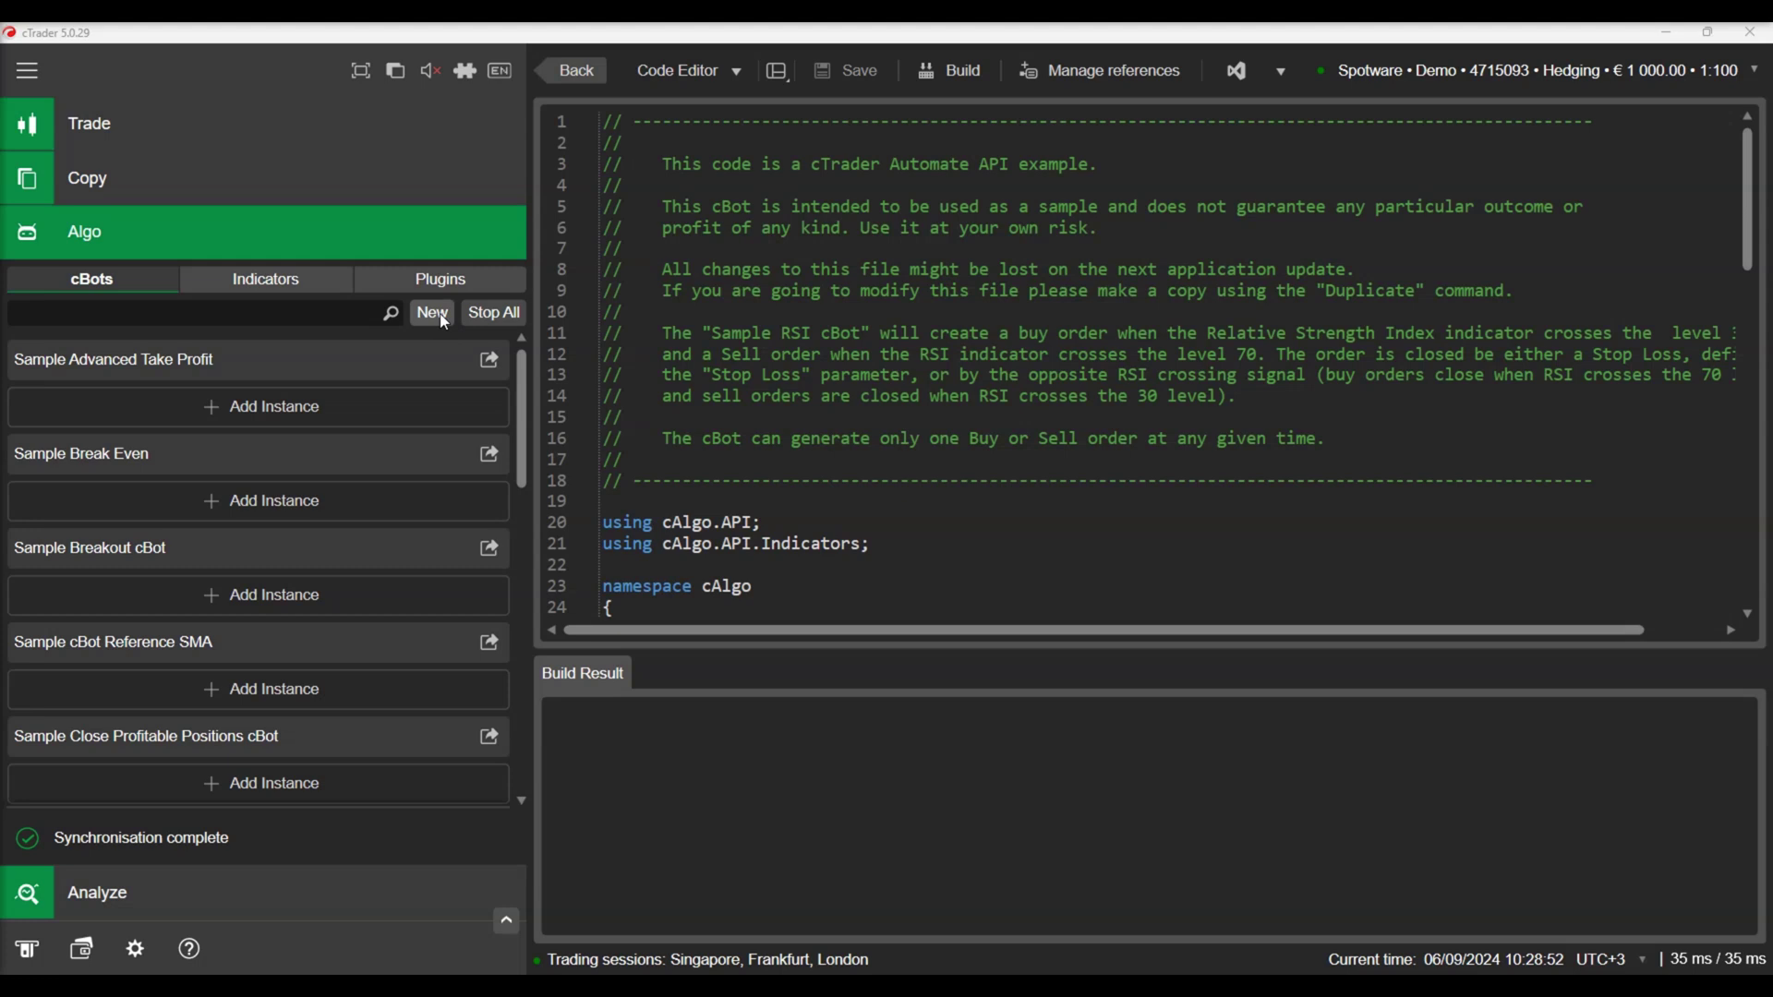
Create a blank-template cBot named 'Patterns Strategy'.
{"action": "left_click", "coordinate": [434, 314]}
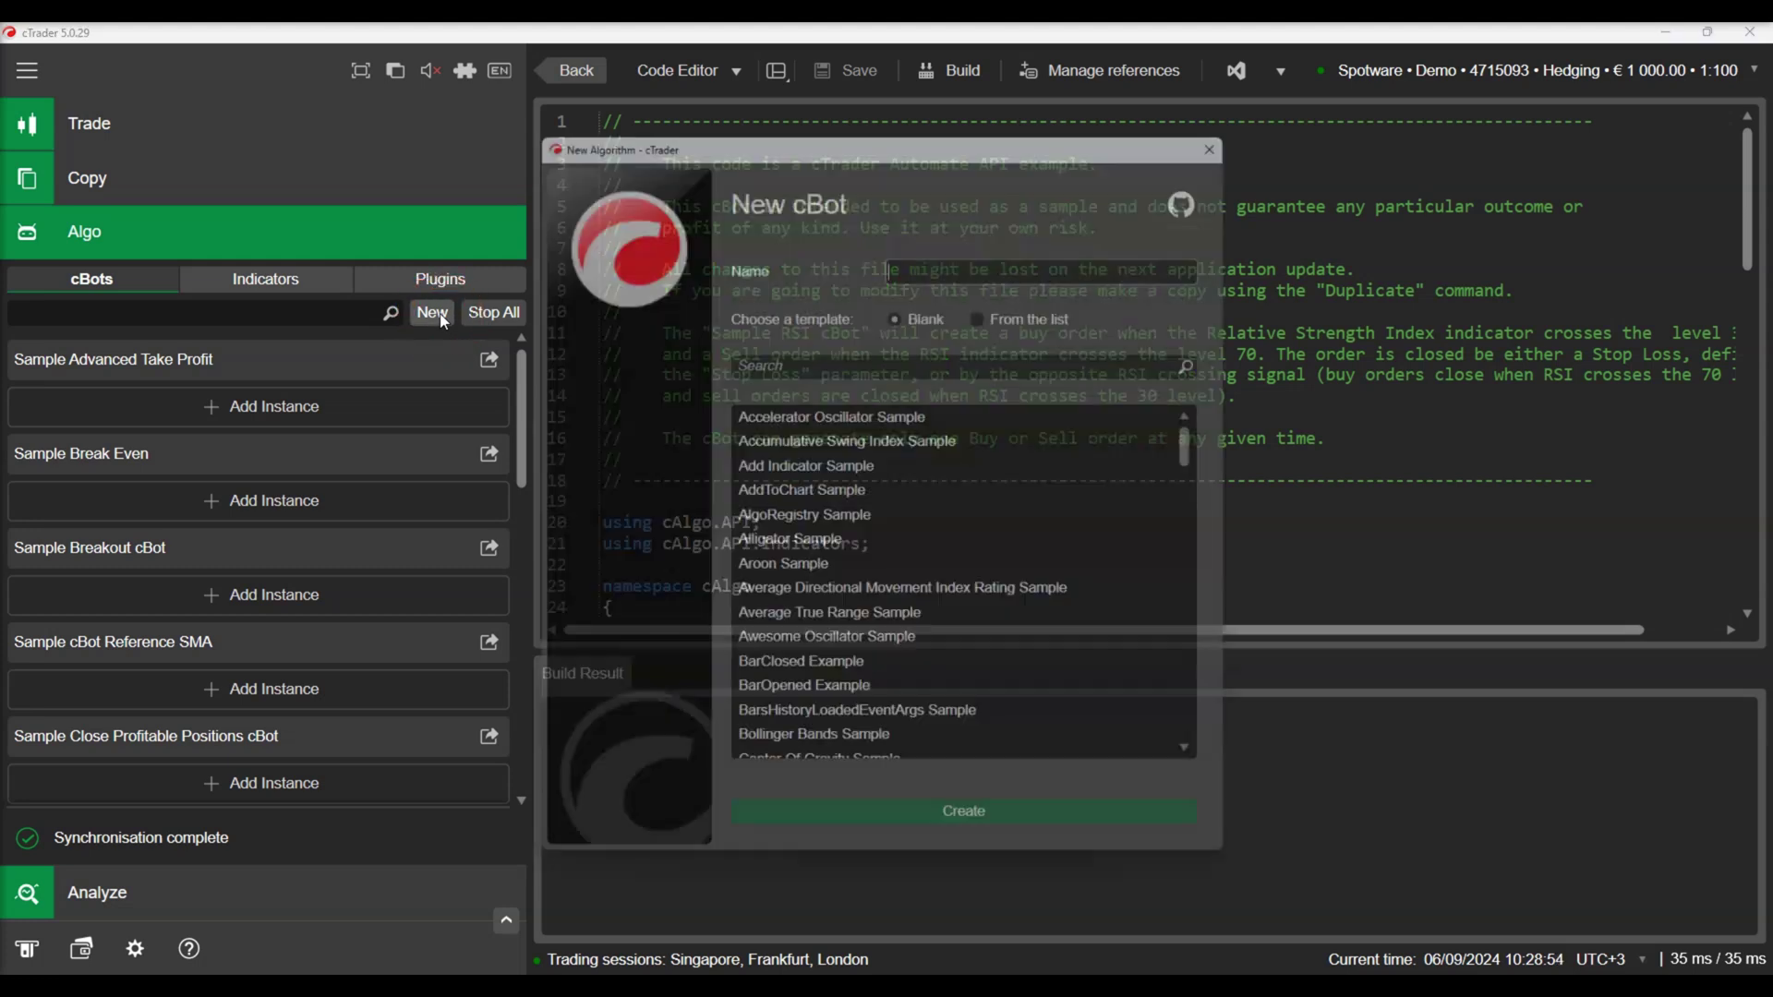
{"action": "left_click", "coordinate": [1144, 251]}
{"action": "type", "text": "Pa"}
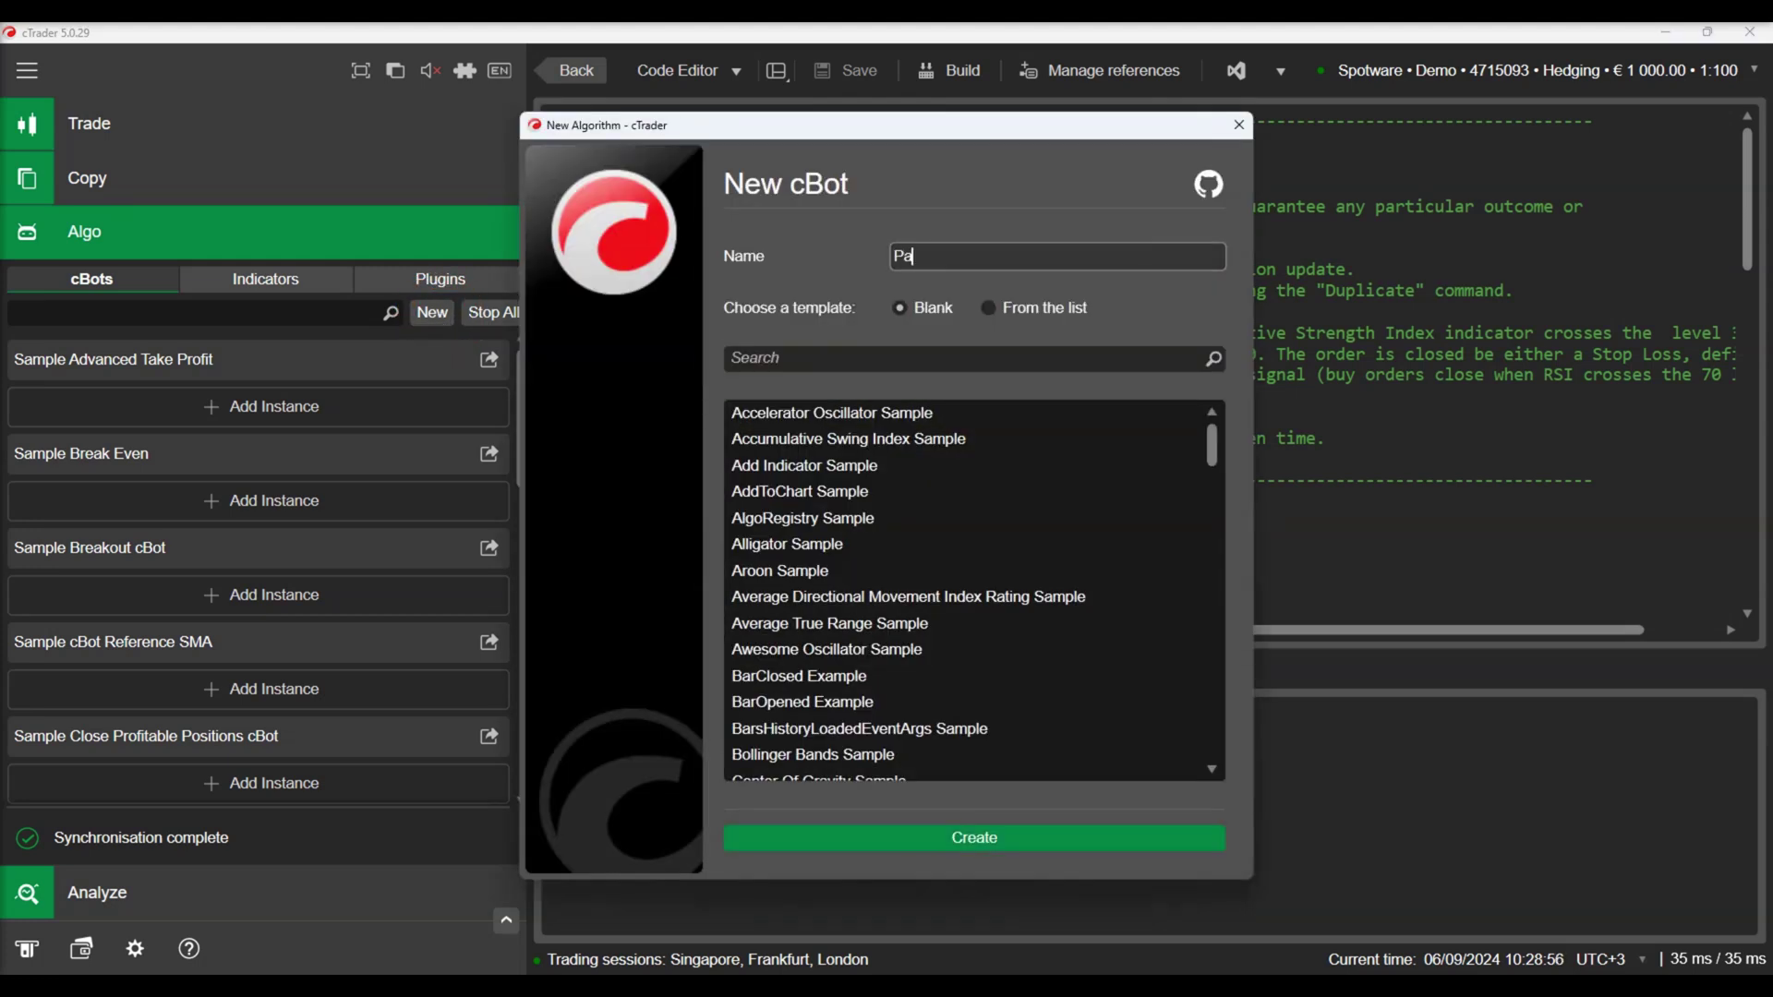
{"action": "type", "text": "tterns "}
{"action": "type", "text": "Strateg"}
{"action": "type", "text": "y"}
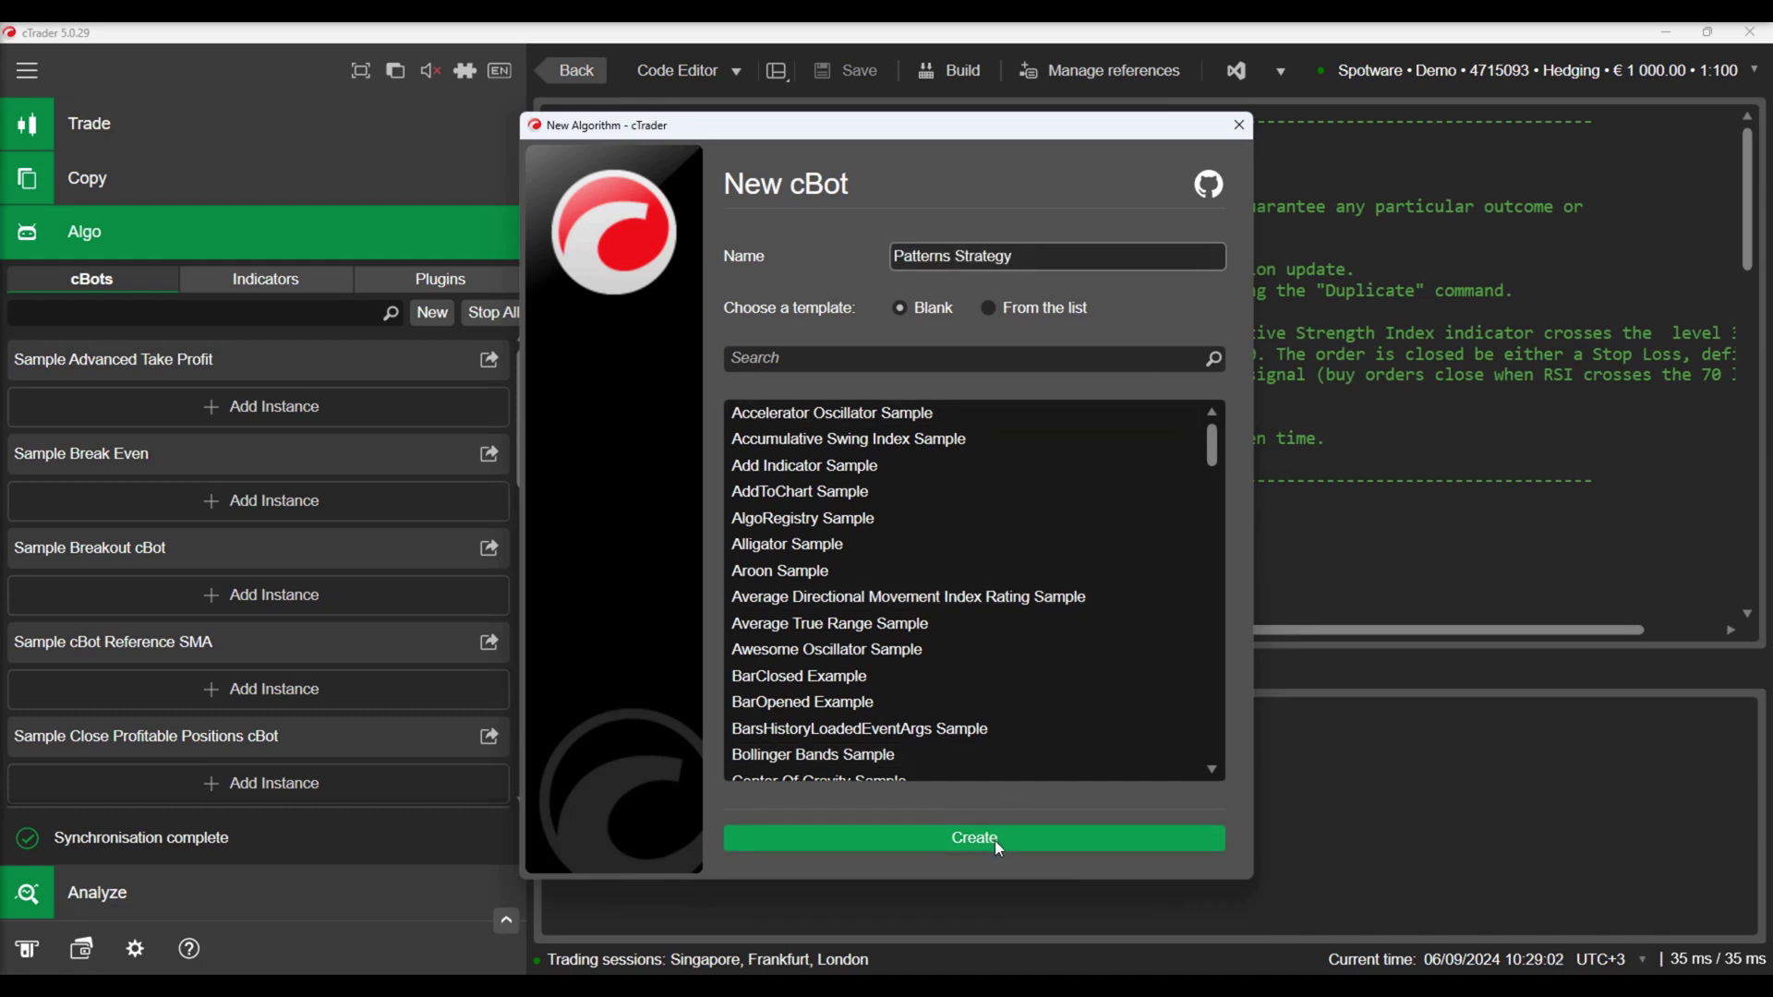
{"action": "left_click", "coordinate": [994, 840]}
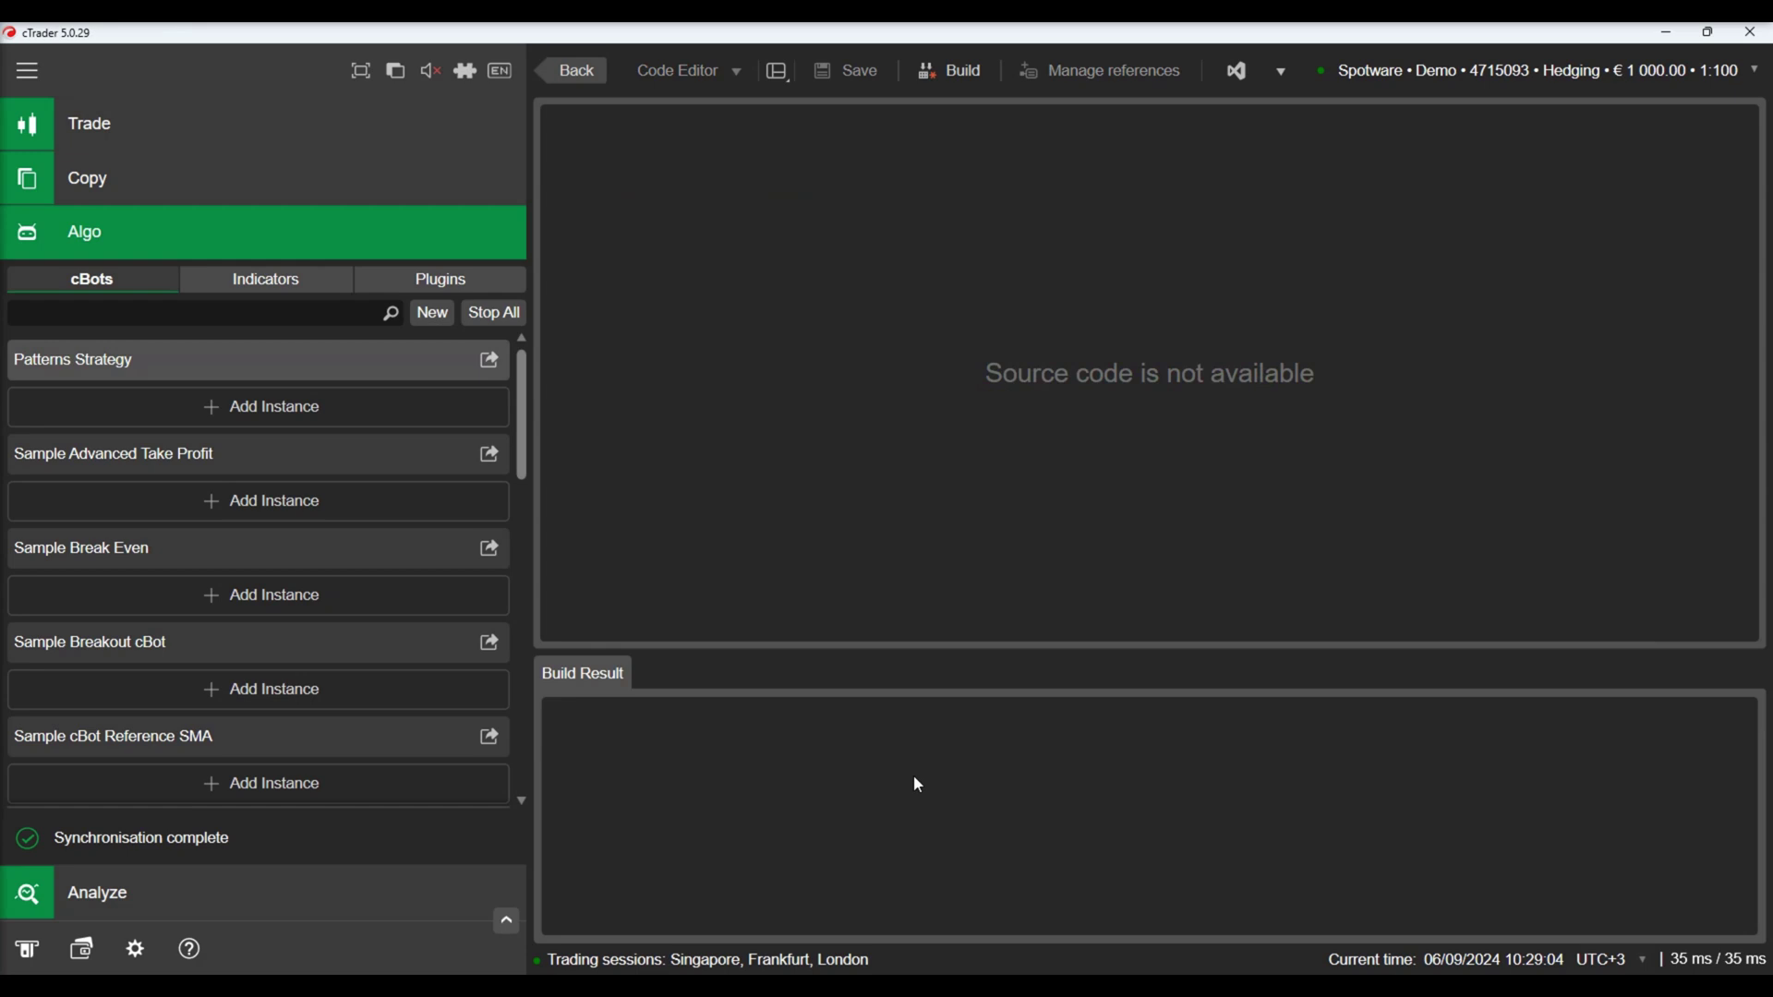
{"action": "mouse_move", "coordinate": [854, 374]}
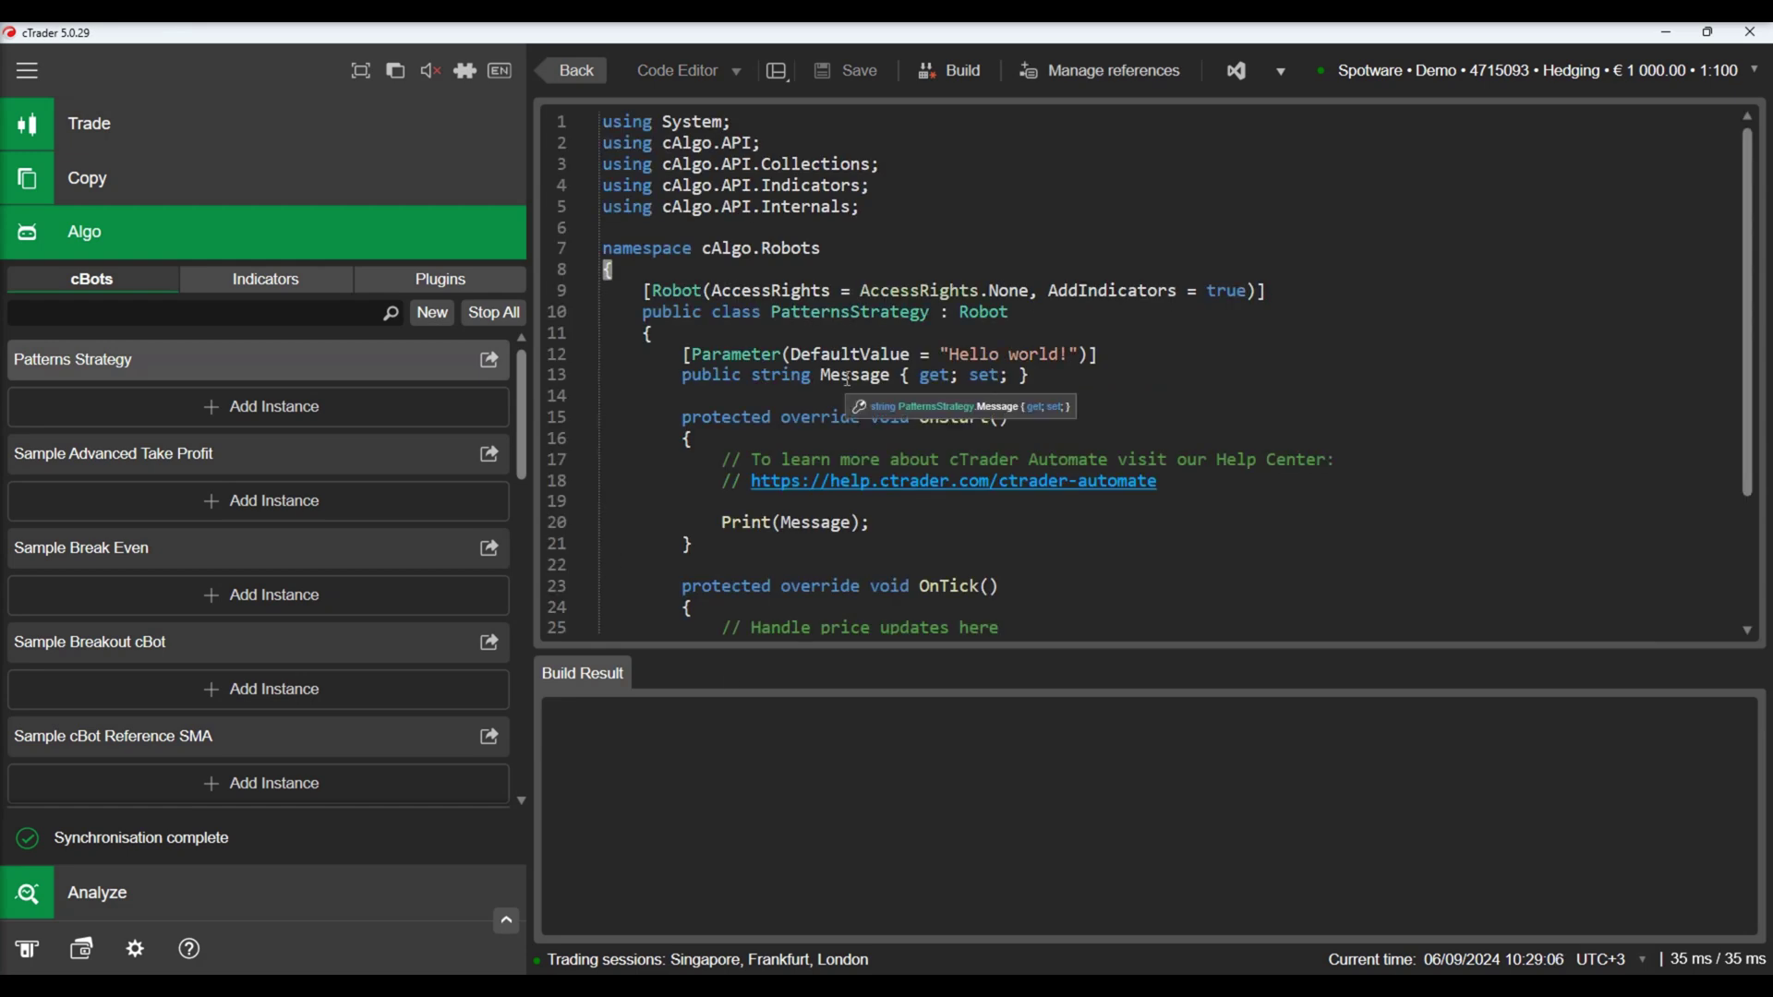
Turn the Message parameter into Volume (1000) and duplicate it as StopLoss with default 10.
{"action": "double_click", "coordinate": [846, 377]}
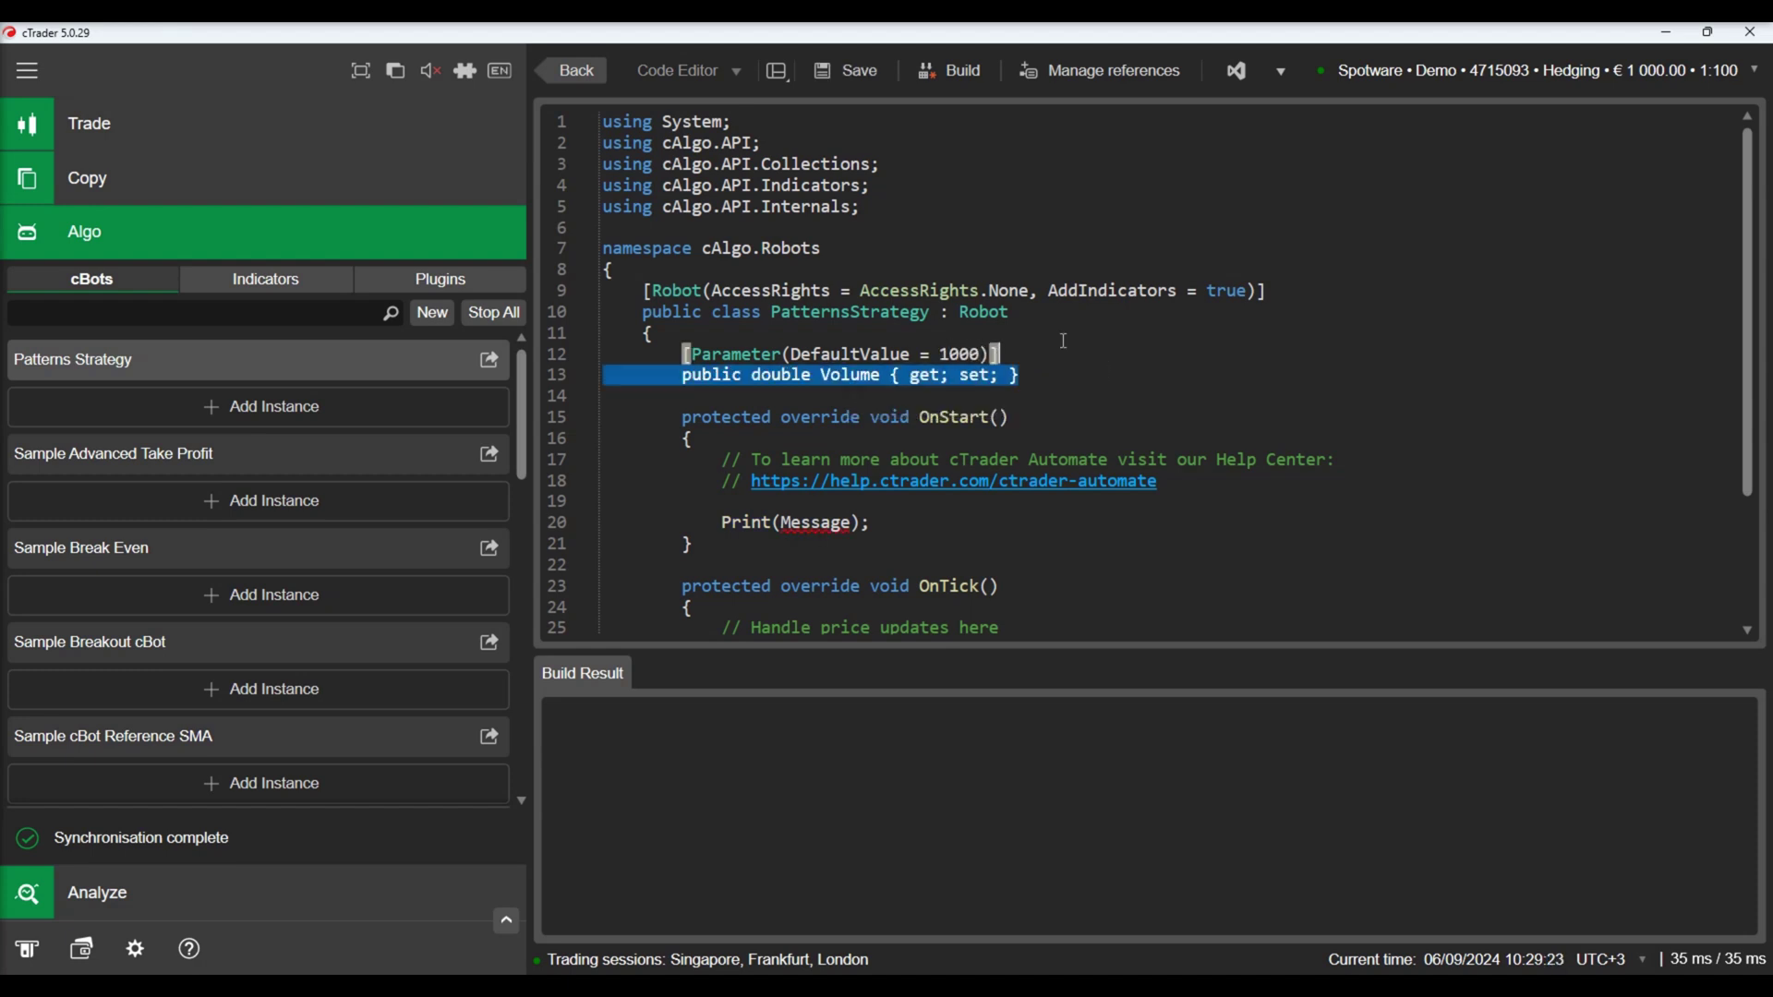
{"action": "left_click", "coordinate": [1053, 377]}
{"action": "key", "text": "Return"}
{"action": "key", "text": "Return"}
{"action": "type", "text": "[Parameter(DefaultValue = 1000)]         public double Volume { get; set; }"}
{"action": "double_click", "coordinate": [855, 437]}
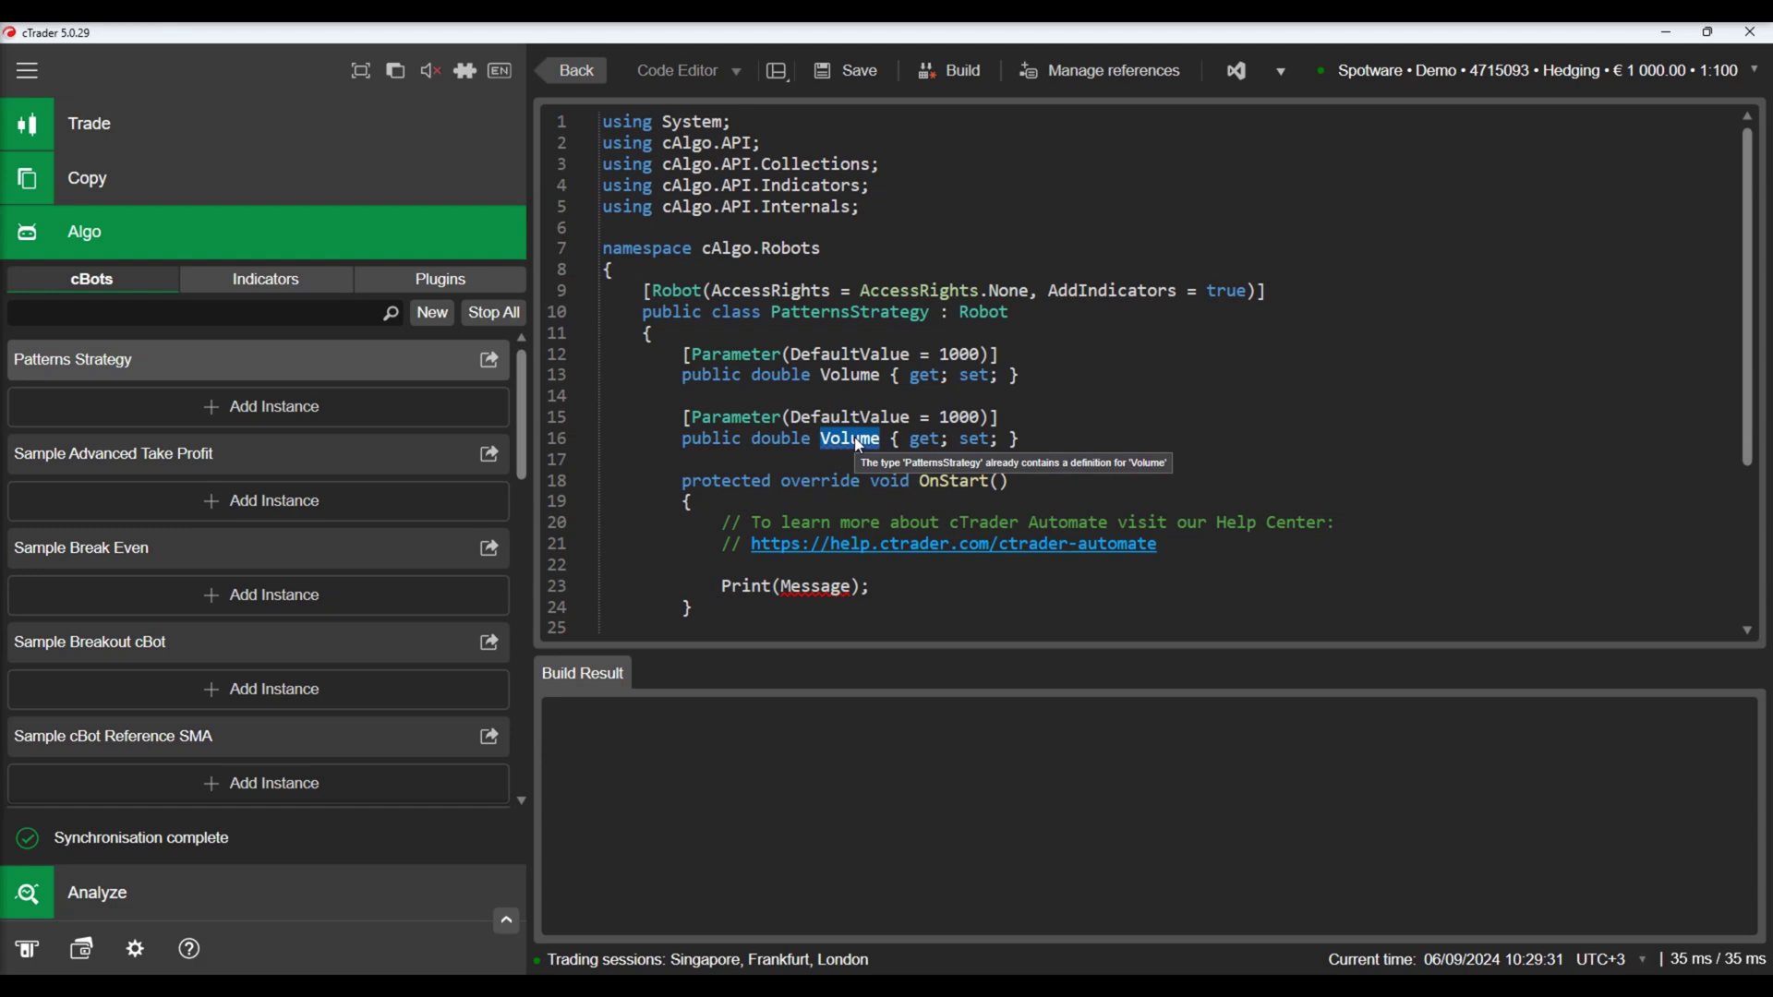
{"action": "type", "text": "StopLoss"}
{"action": "double_click", "coordinate": [967, 417]}
{"action": "type", "text": "10"}
Duplicate StopLoss as a TakeProfit parameter and select OnStart's comment and Print lines.
{"action": "left_click_drag", "start_coordinate": [1108, 375], "coordinate": [1057, 443]}
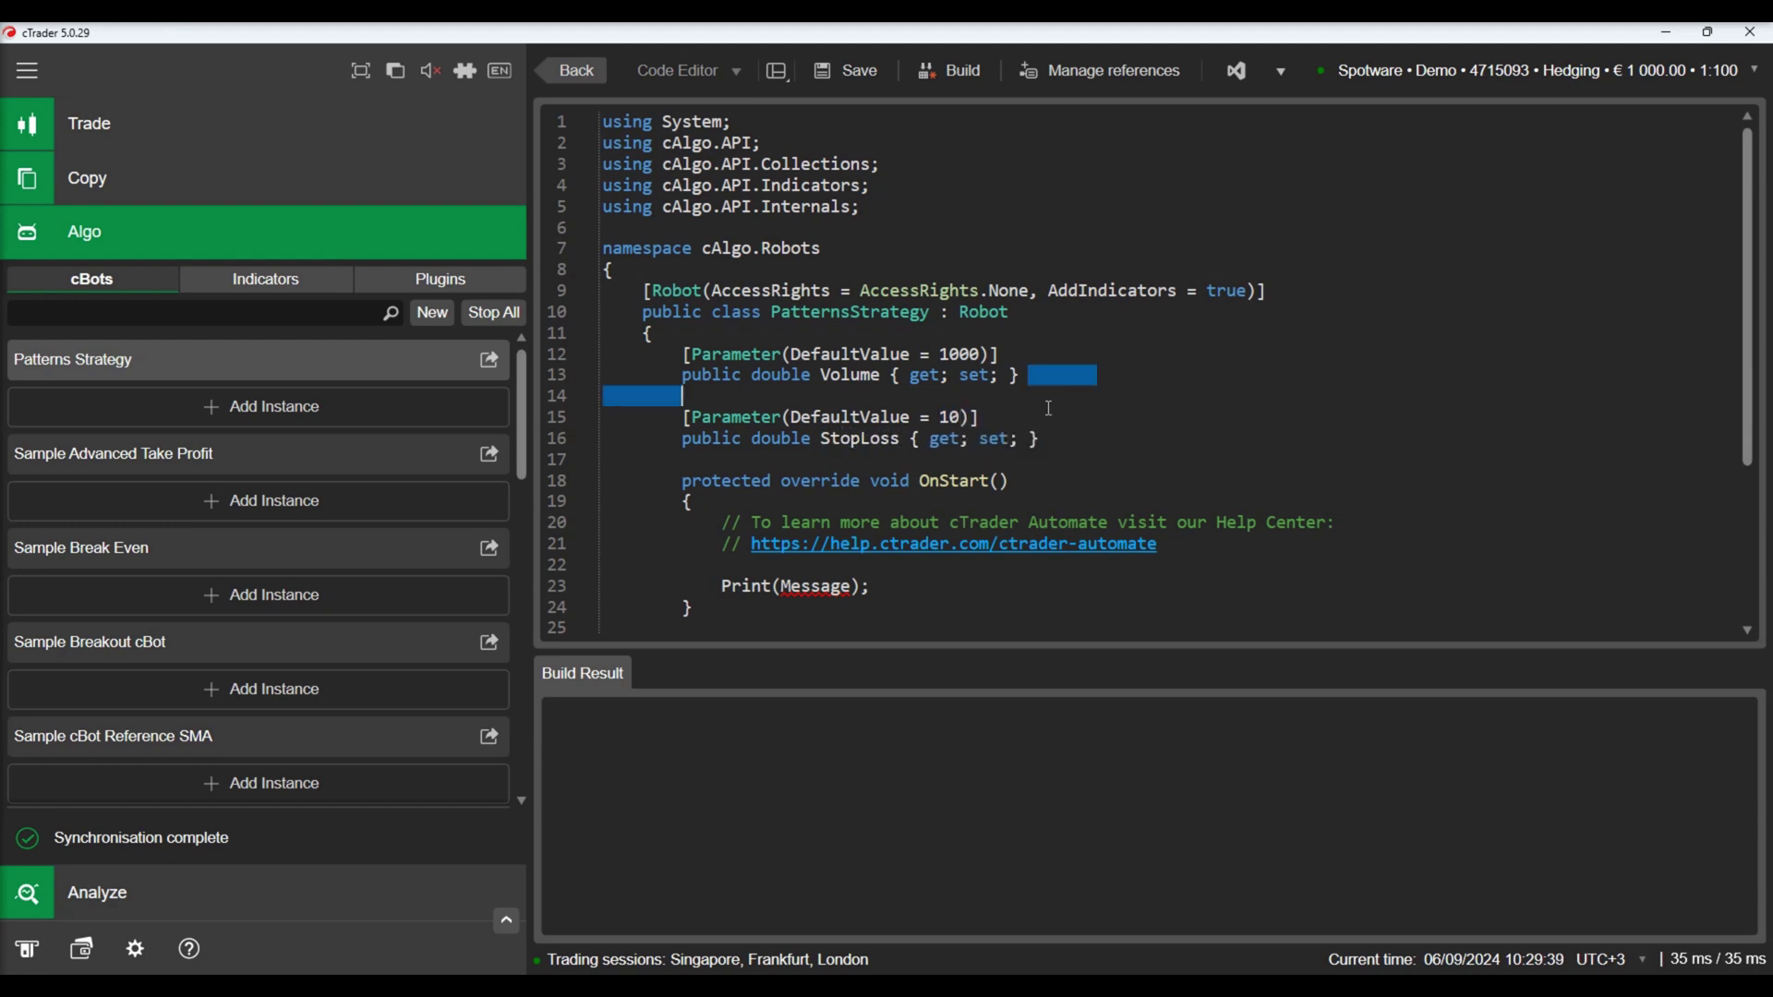
{"action": "key", "text": "ctrl+c"}
{"action": "left_click", "coordinate": [1056, 441]}
{"action": "key", "text": "ctrl+v"}
{"action": "double_click", "coordinate": [859, 501]}
{"action": "type", "text": "TakeProfit"}
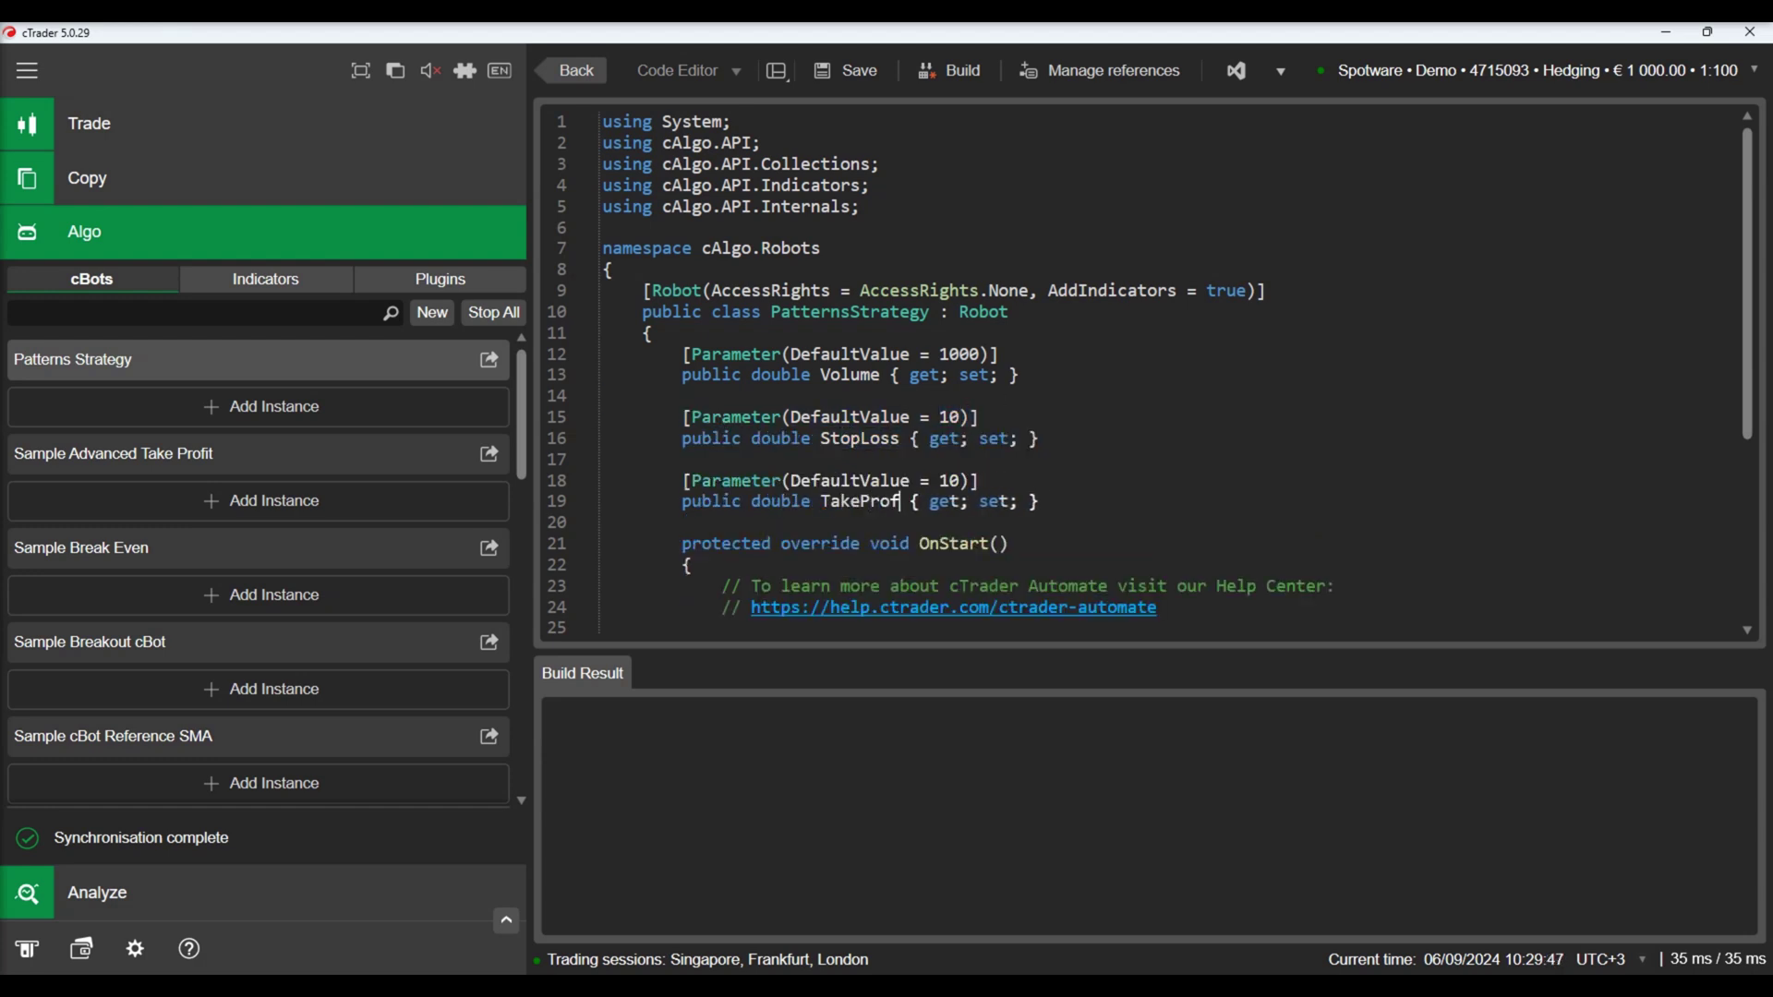
{"action": "scroll", "coordinate": [971, 416], "scroll_direction": "down", "scroll_amount": 4}
{"action": "left_click_drag", "start_coordinate": [872, 397], "coordinate": [723, 333]}
Empty OnStart, rename OnTick to OnBarClosed, and write the bullish-candle buy market order condition.
{"action": "key", "text": "Delete"}
{"action": "left_click", "coordinate": [939, 397]}
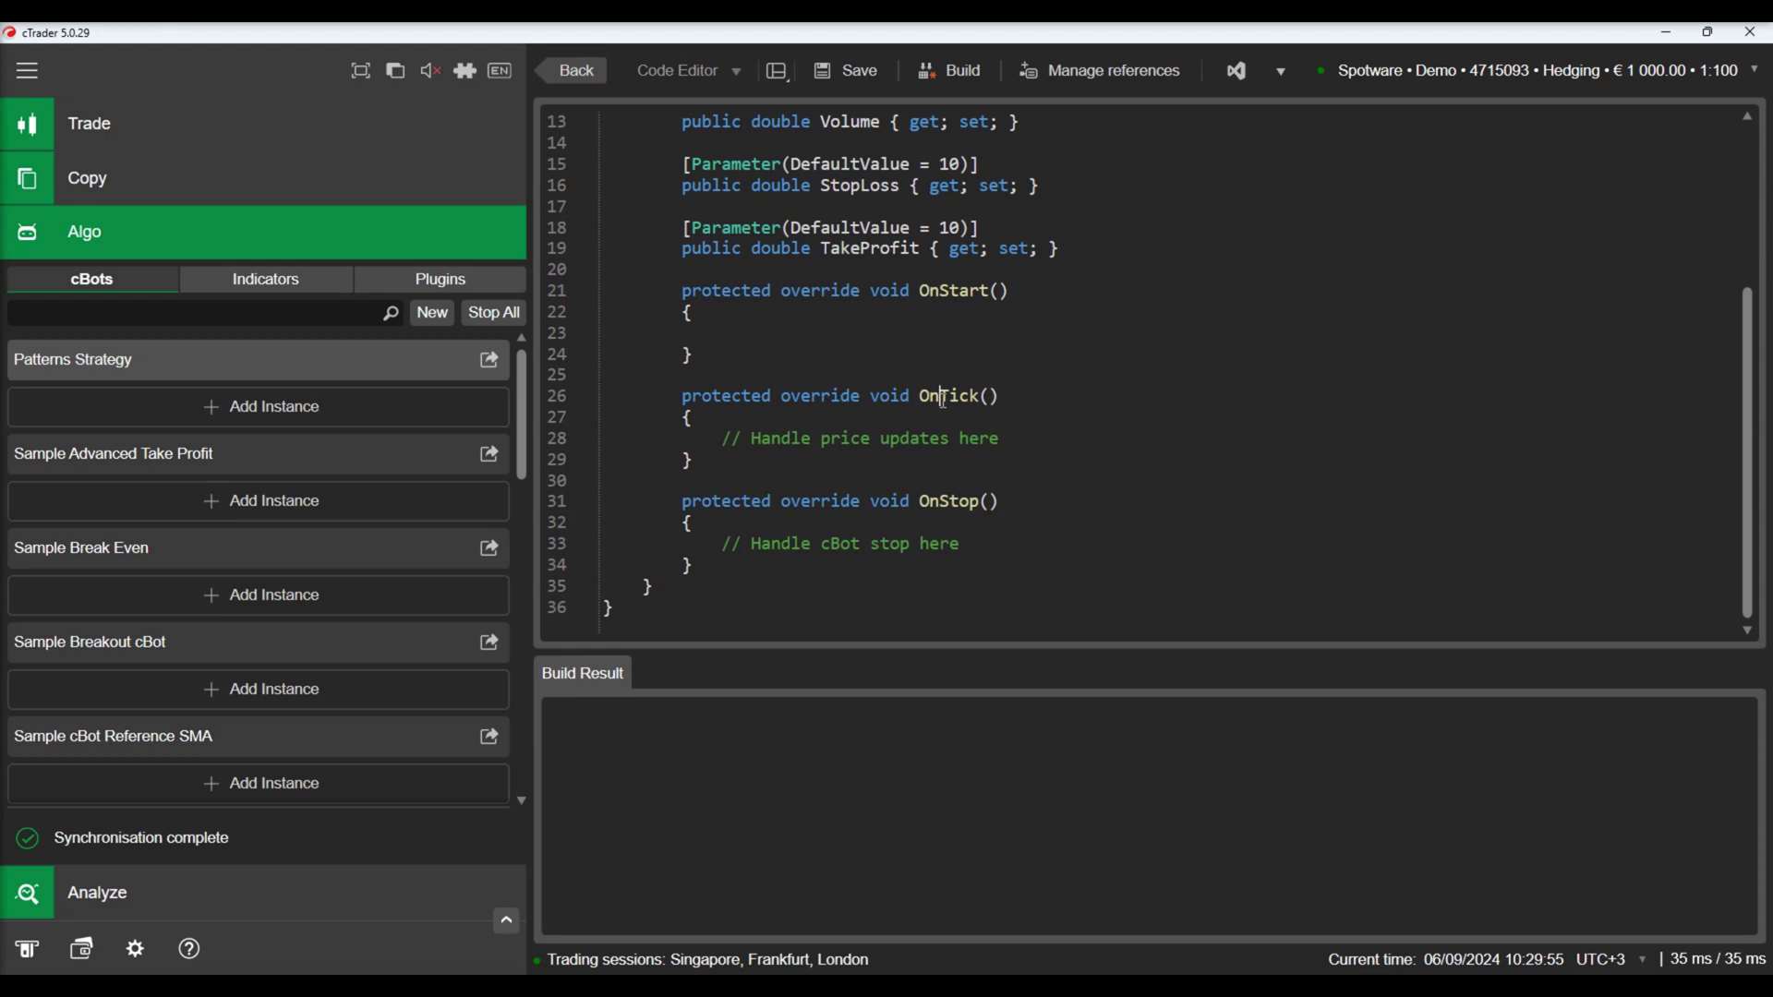
{"action": "key", "text": "Delete"}
{"action": "key", "text": "Delete"}
{"action": "key", "text": "Delete"}
{"action": "type", "text": "BarClosed"}
{"action": "left_click_drag", "start_coordinate": [722, 439], "coordinate": [1013, 442]}
{"action": "type", "text": "if(Bars."}
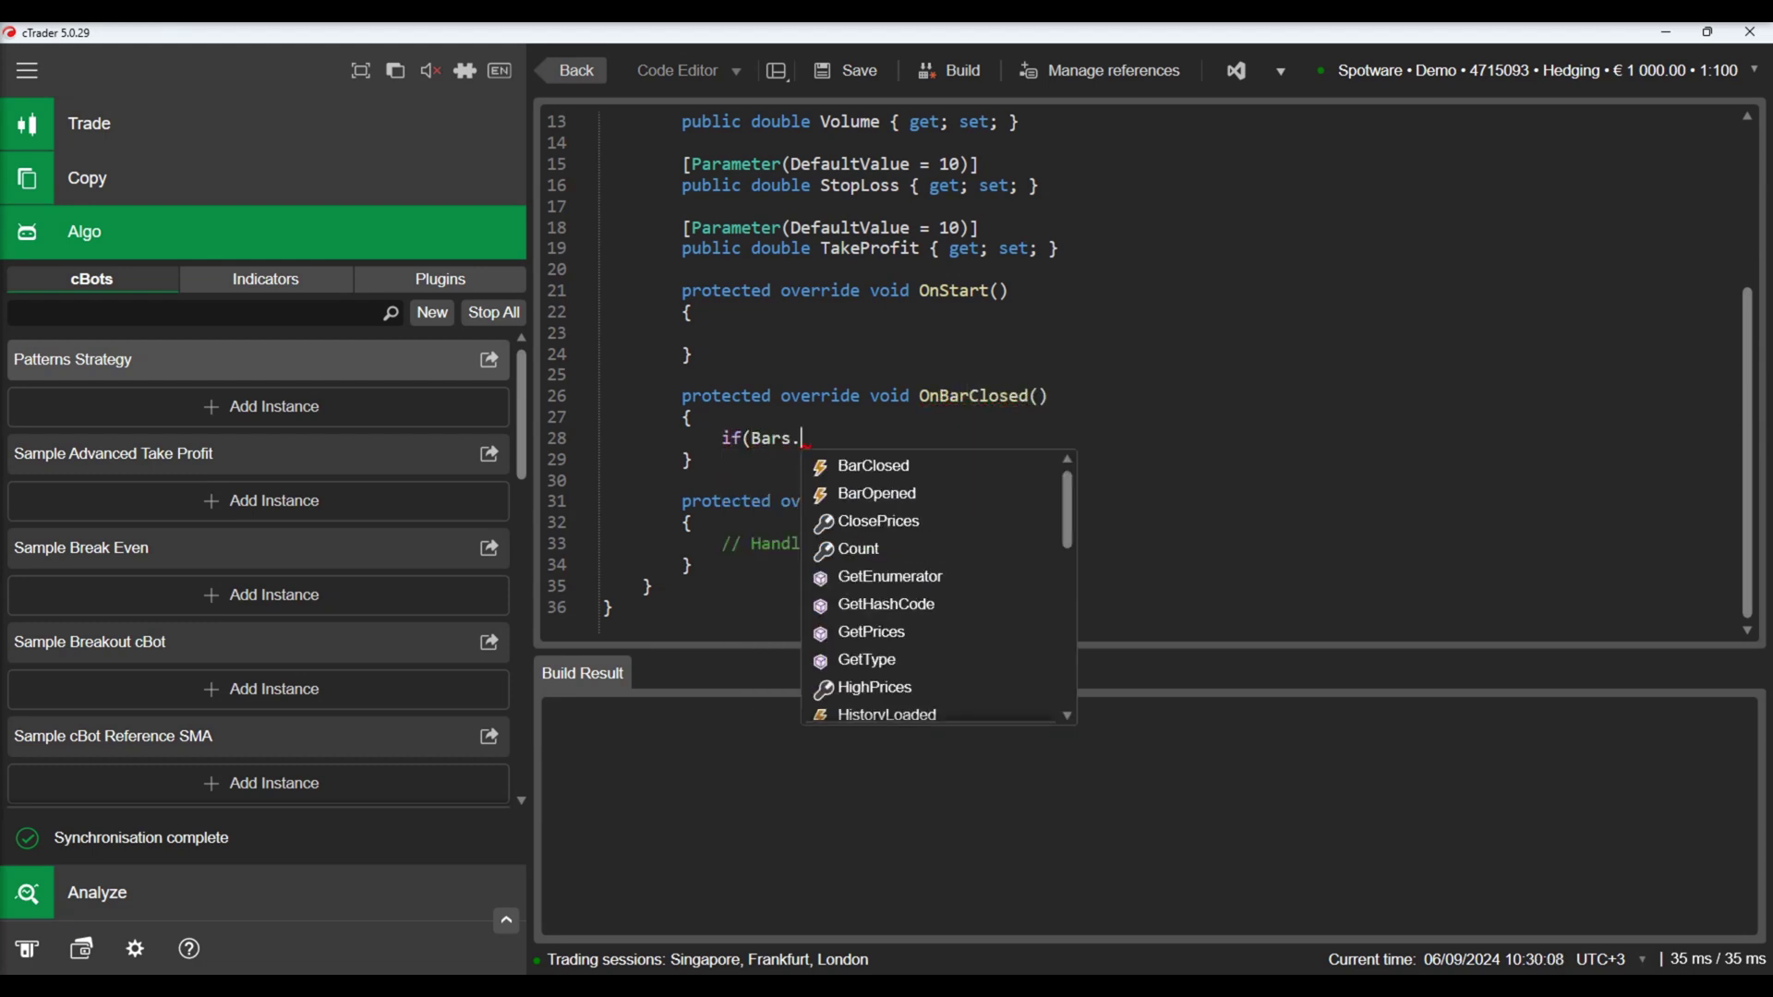
{"action": "type", "text": "Last(0).Close == Bars.Last(0)"}
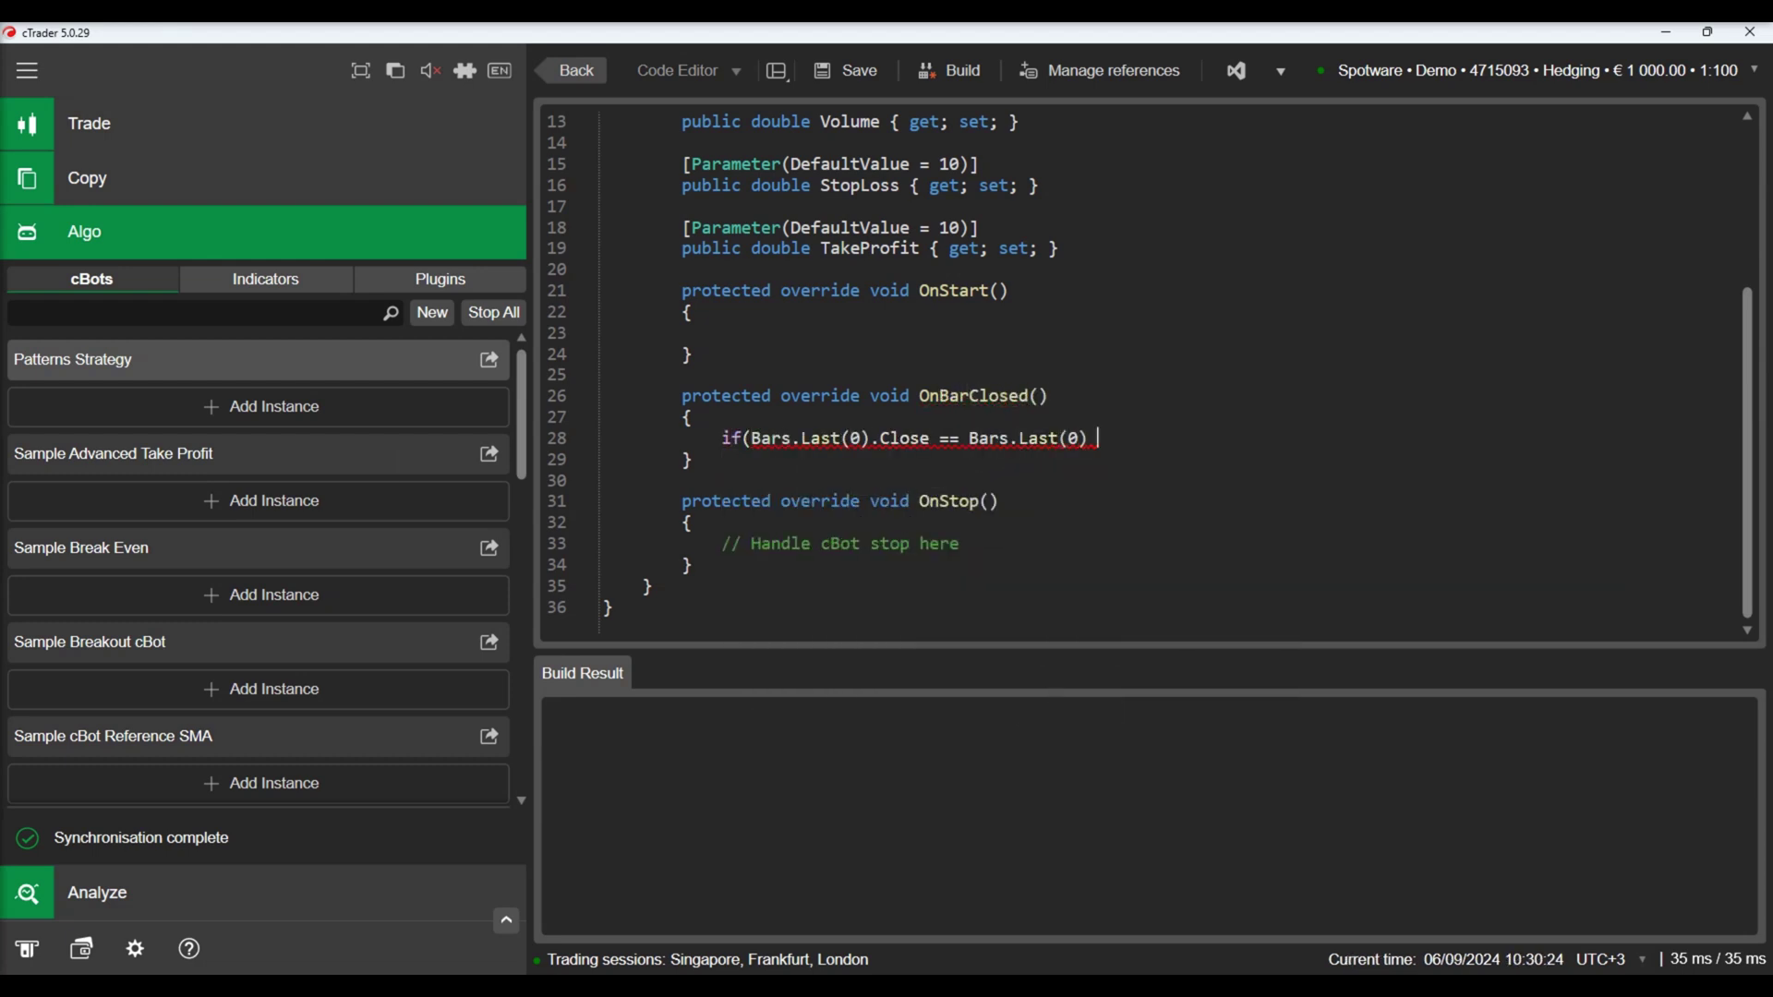
{"action": "type", "text": ".High &&"}
{"action": "key", "text": "Return"}
{"action": "type", "text": "(Bars.Last(0)."}
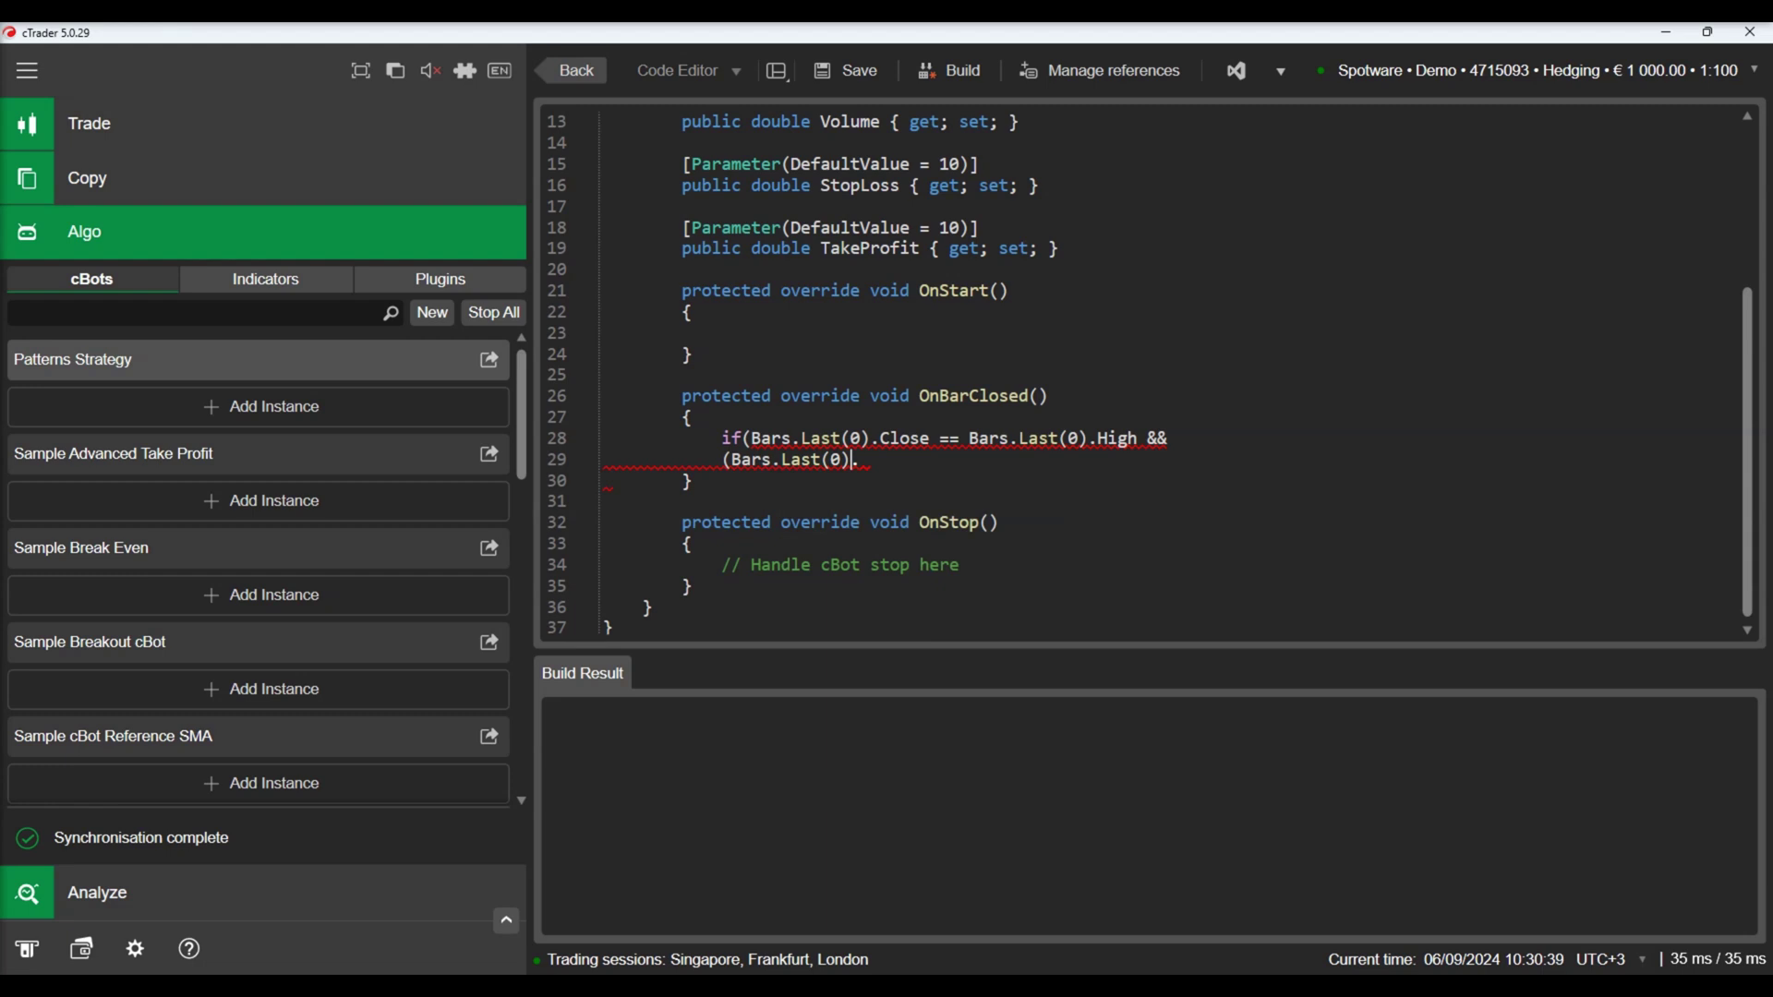
{"action": "type", "text": "Close - Bars.Last(0).Open) <"}
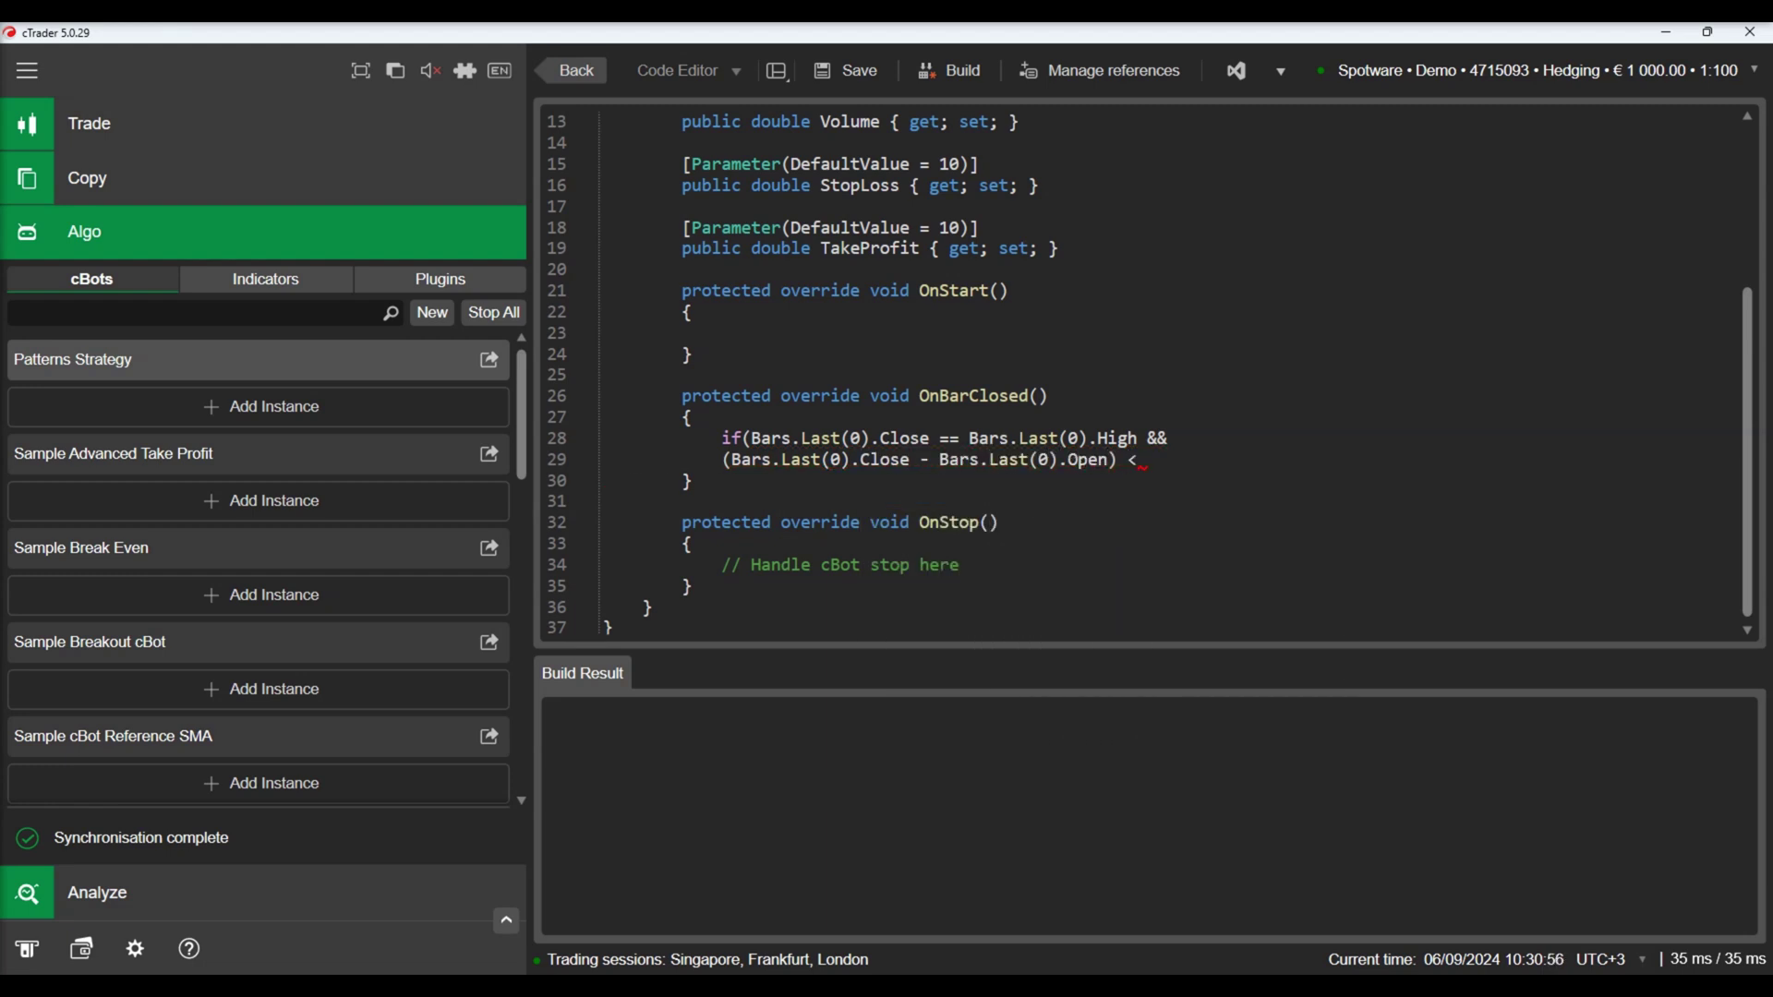
{"action": "type", "text": " (Bars.last(0).Close - Bars.Last("}
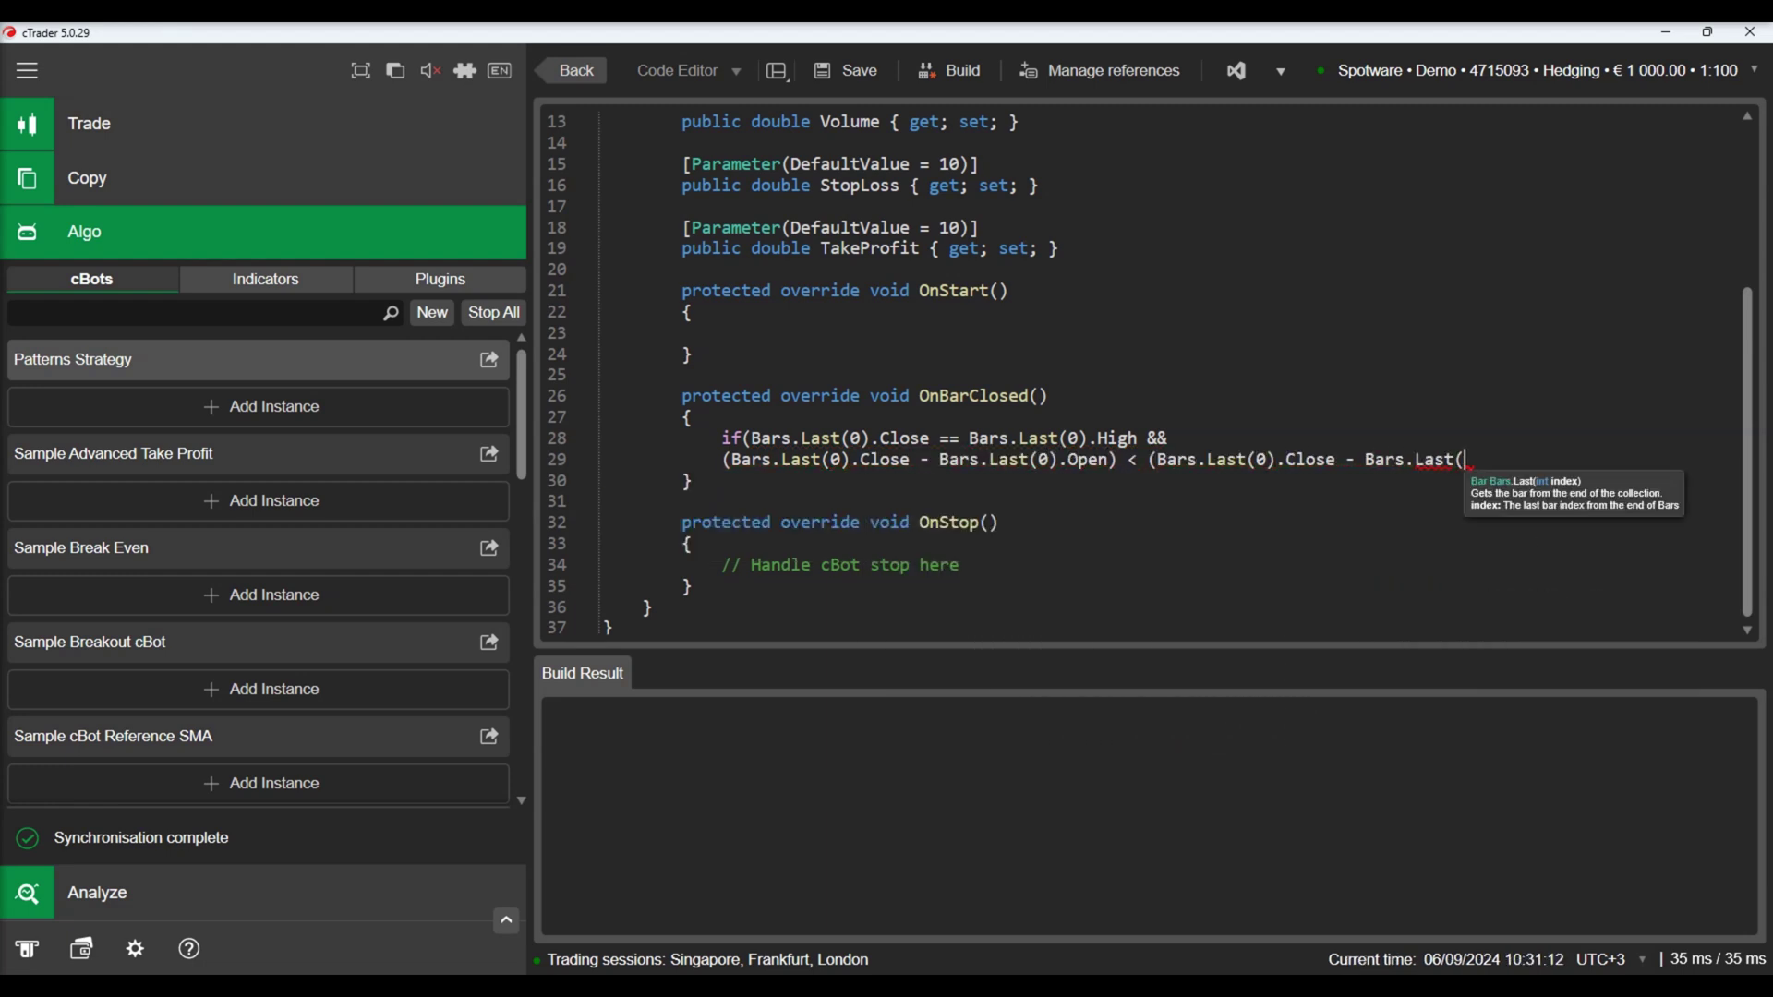
{"action": "type", "text": "0).l) * 0.2)"}
{"action": "key", "text": "Return"}
{"action": "type", "text": "{"}
{"action": "key", "text": "Return"}
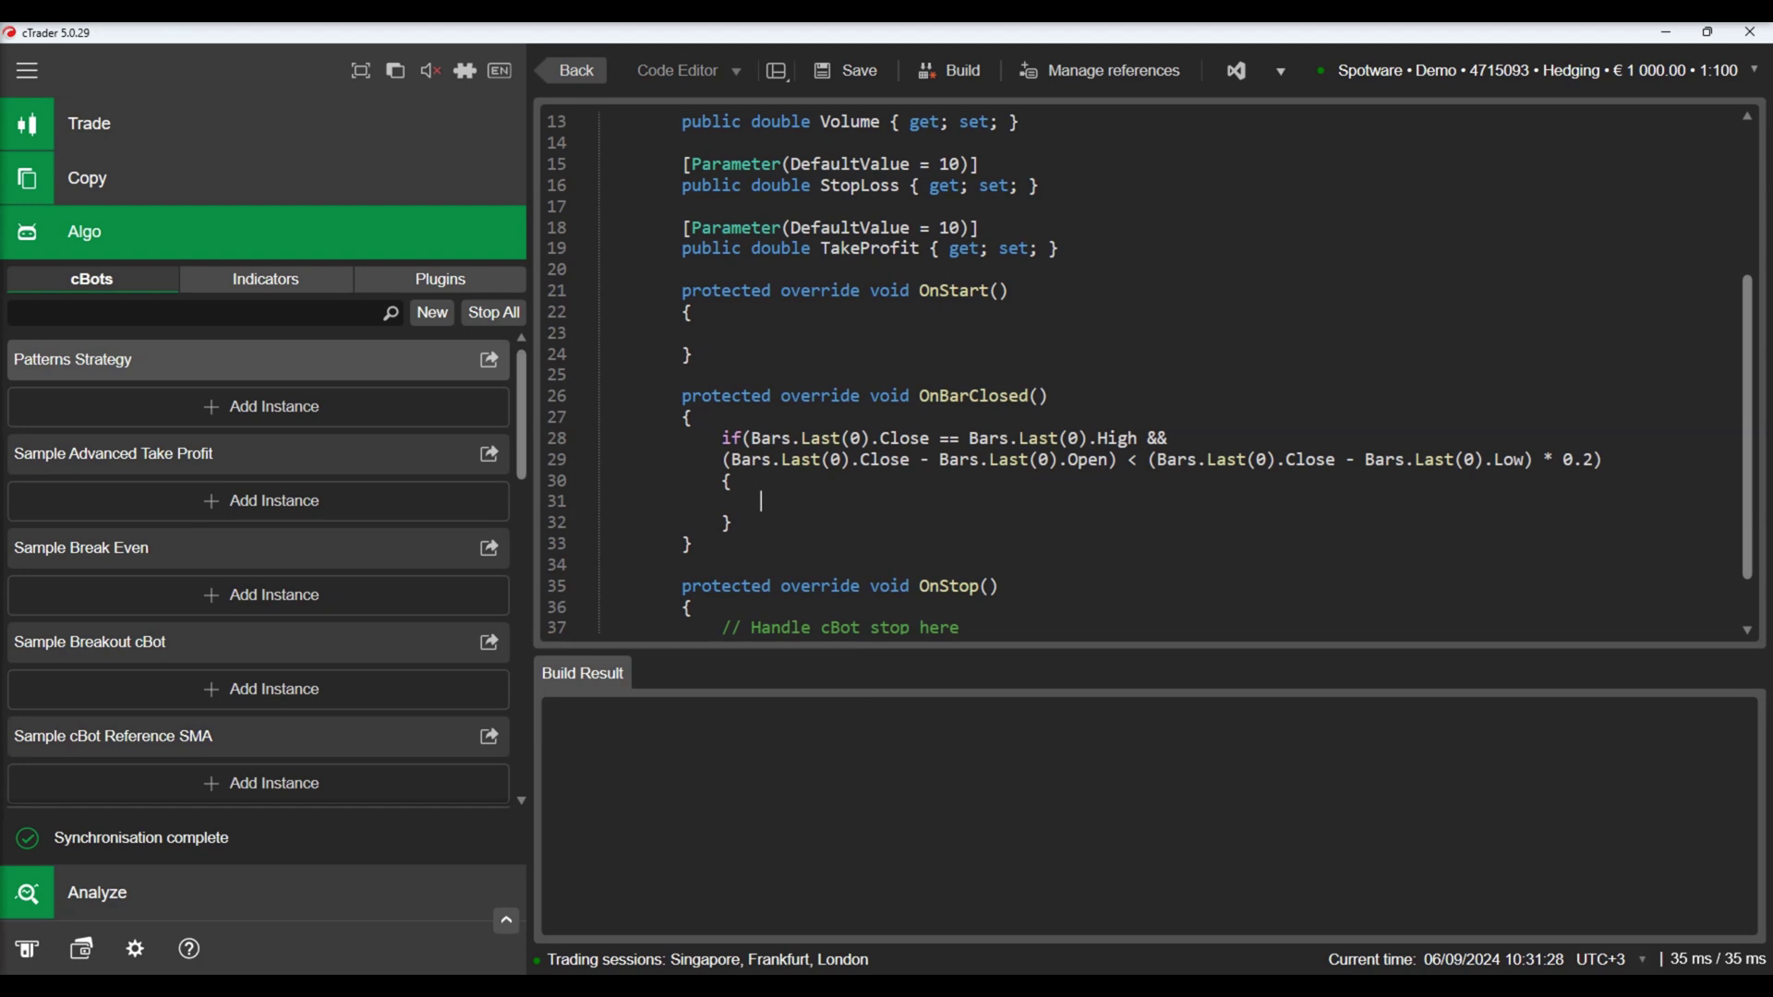
{"action": "type", "text": "ExecuteMarketOrder(TradeType.Buy, SymbolName, "}
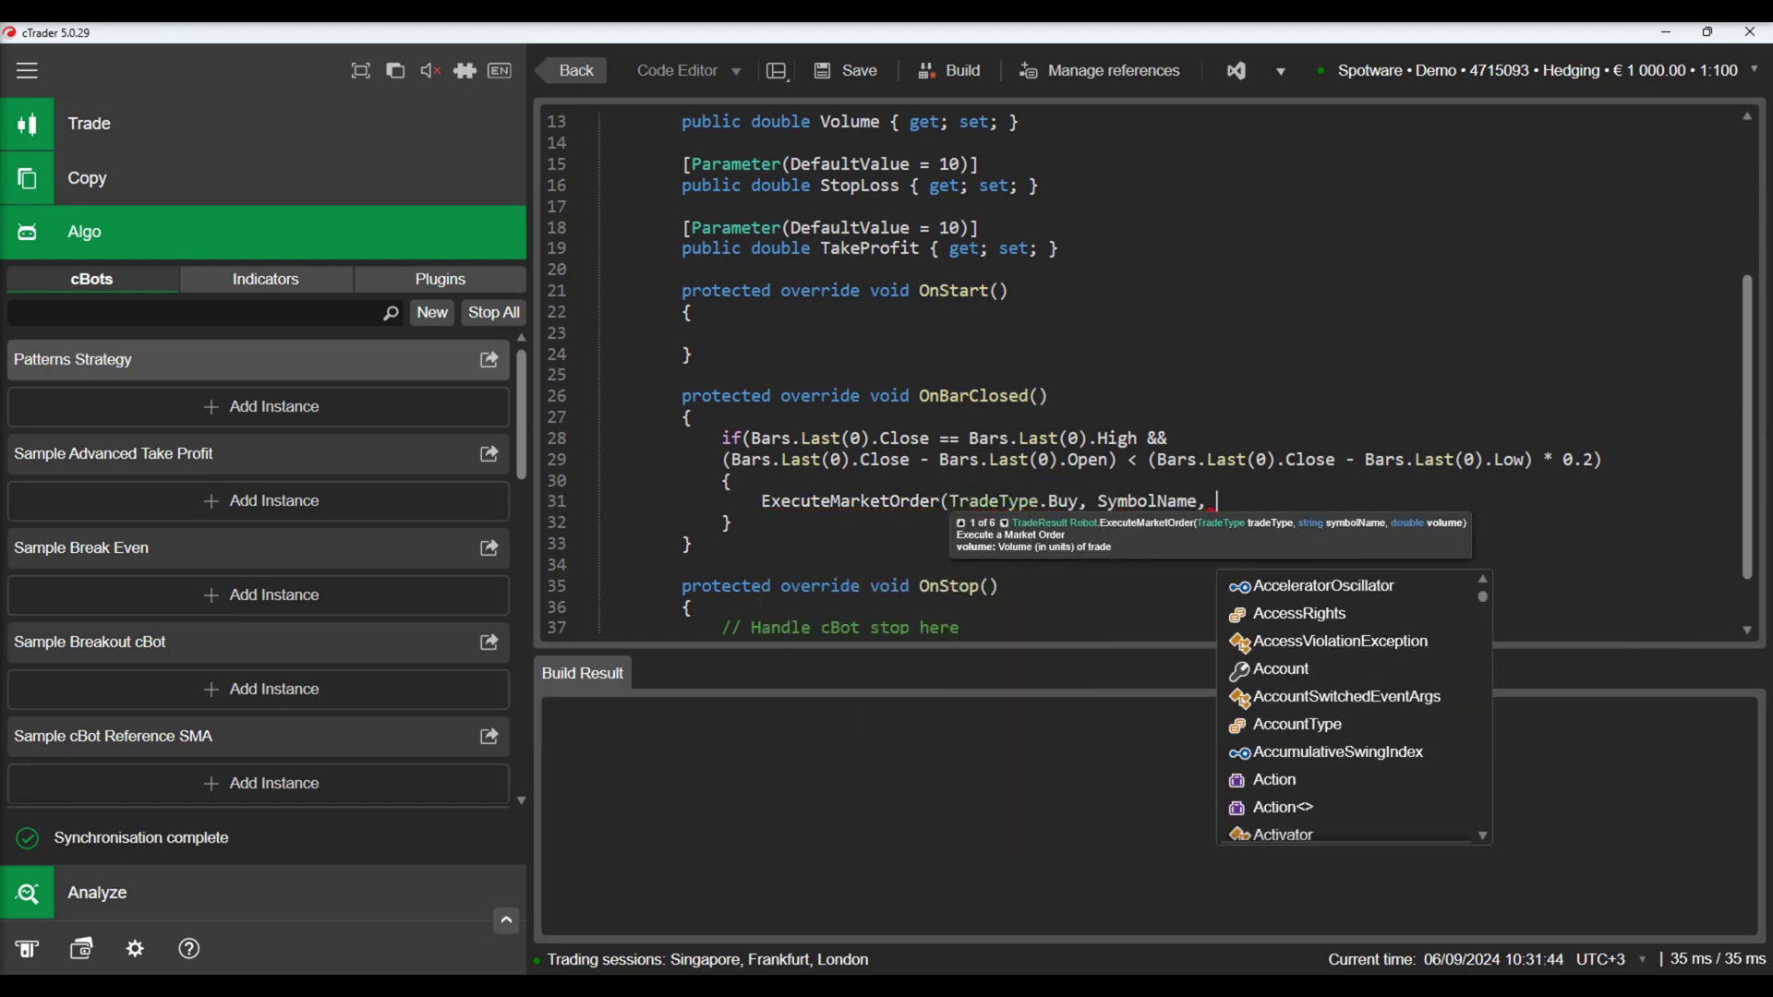
{"action": "type", "text": "Volume, InstanceId, StopLoss, TakeProfit)"}
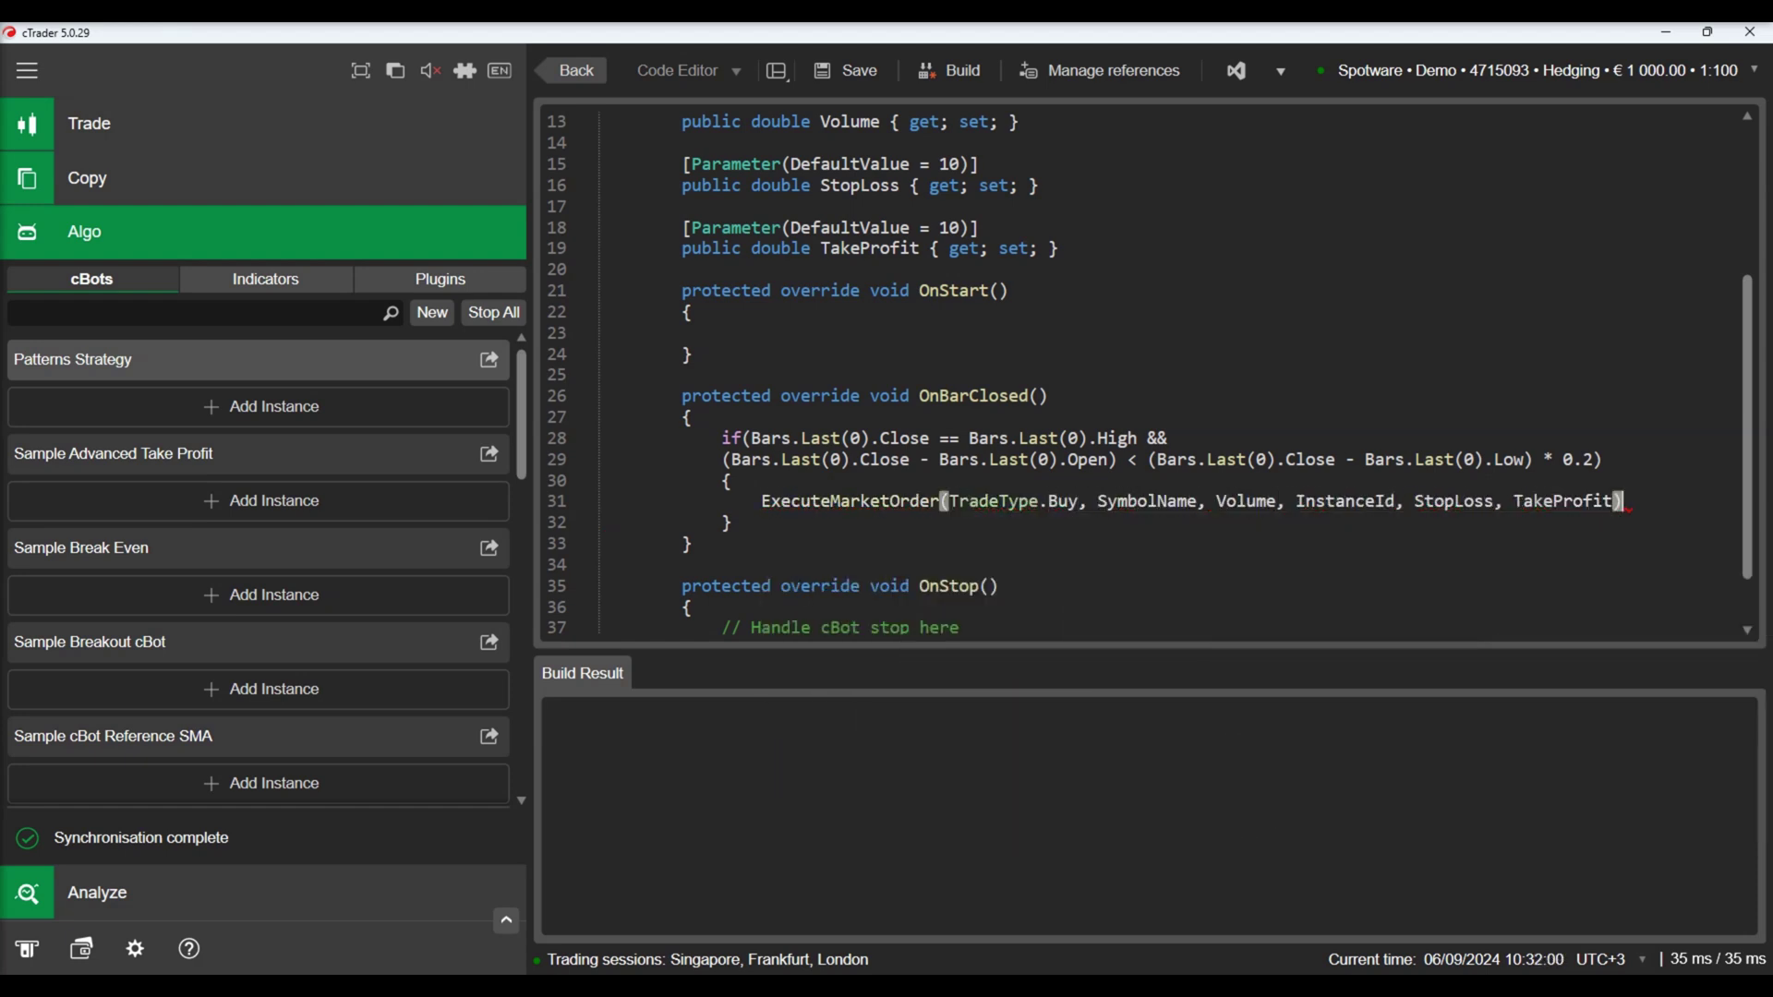
{"action": "type", "text": ";"}
Duplicate the if-block directly below the original.
{"action": "left_click_drag", "start_coordinate": [748, 524], "coordinate": [741, 411]}
{"action": "key", "text": "ctrl+c"}
{"action": "left_click", "coordinate": [758, 523]}
{"action": "key", "text": "Return"}
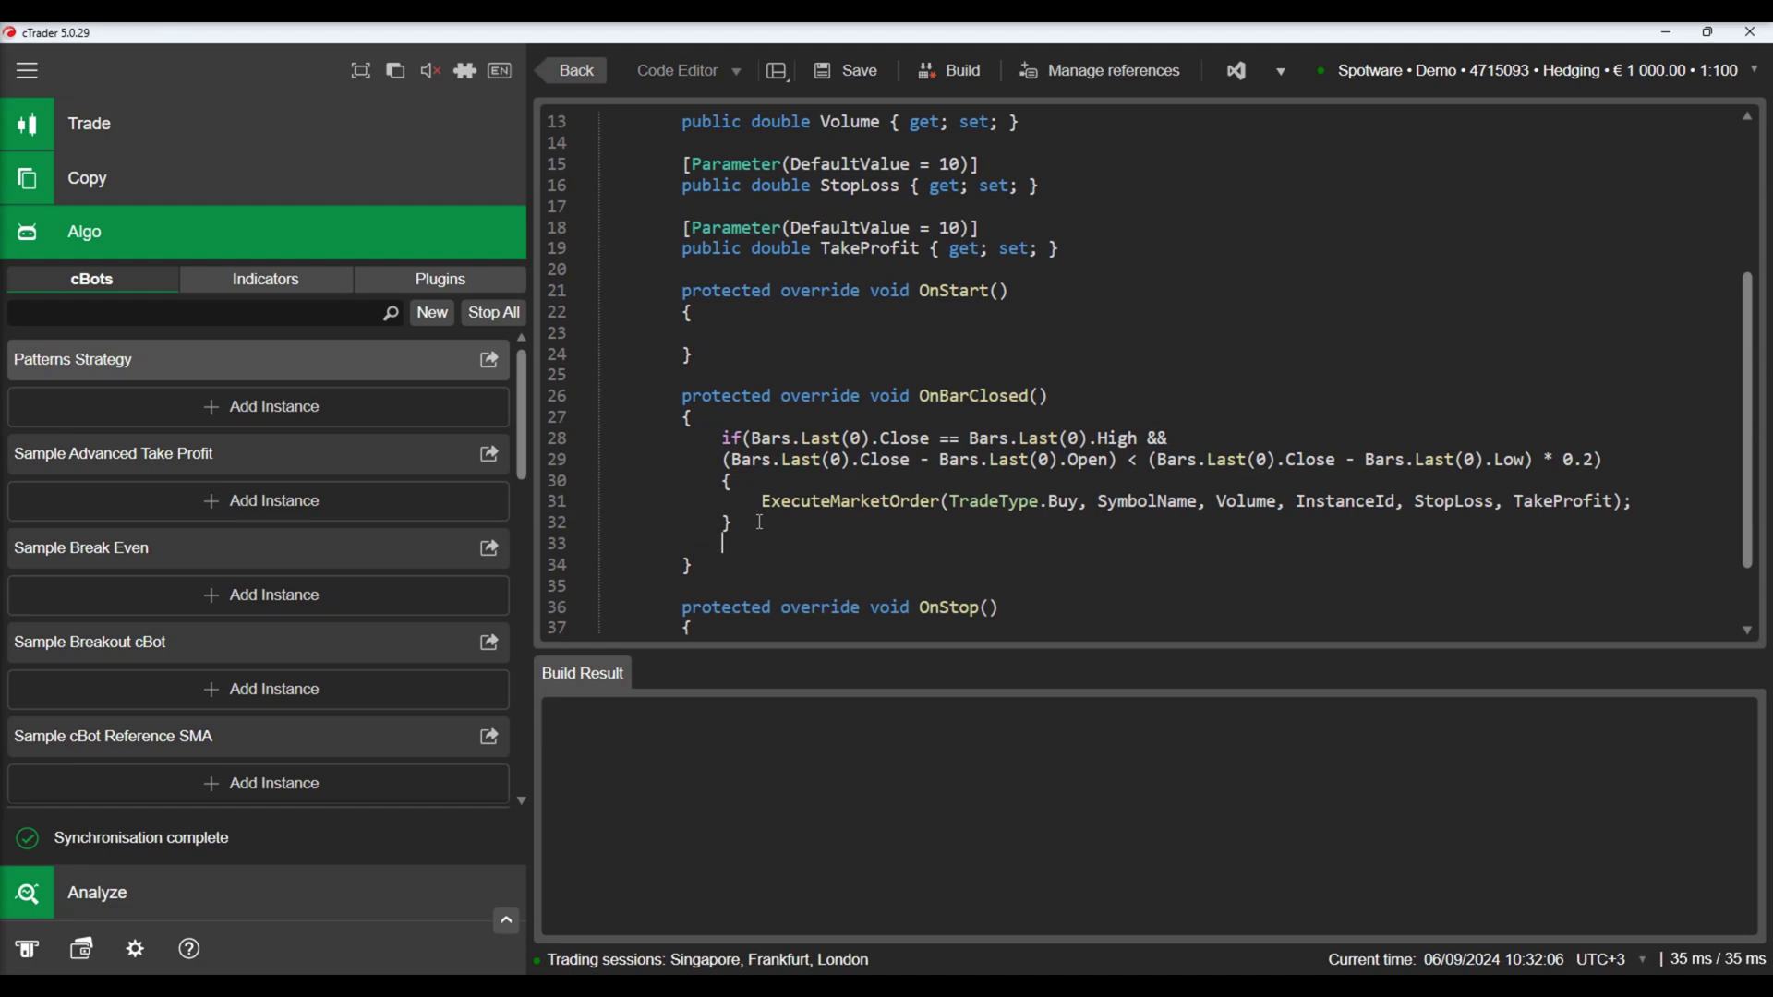
{"action": "key", "text": "Return"}
{"action": "key", "text": "ctrl+v"}
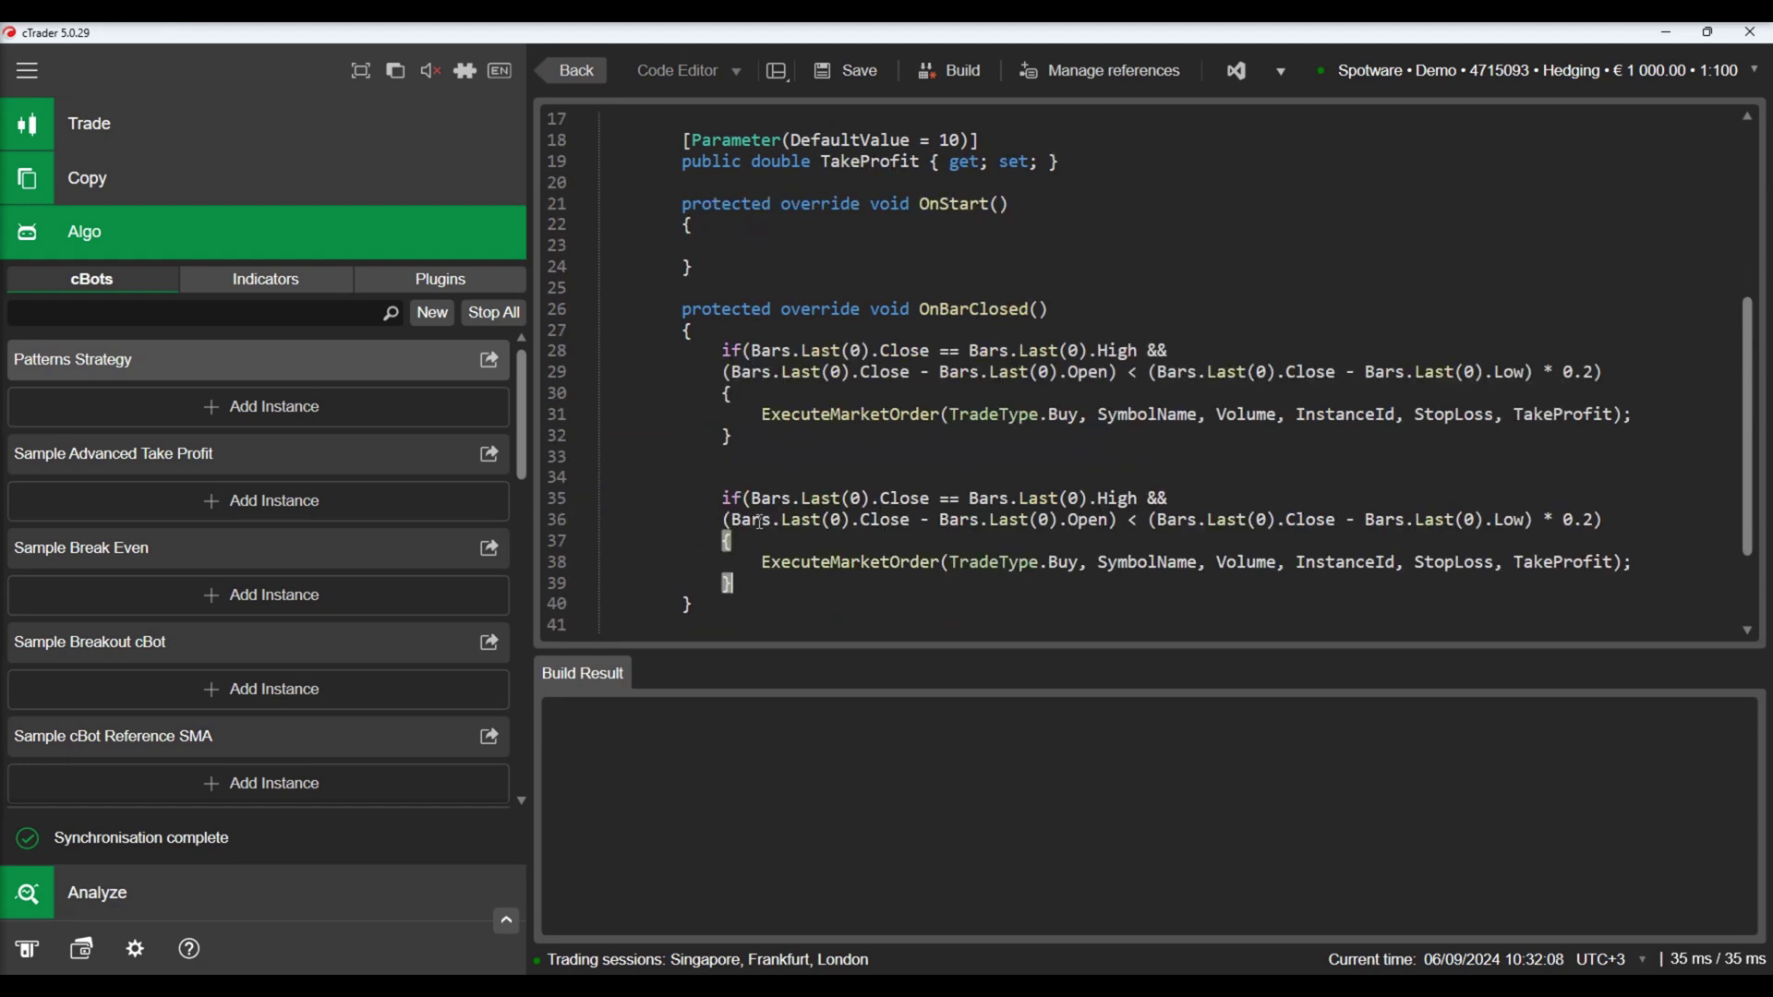
In the copied condition, change High to Low, Close to Open and Open to Close.
{"action": "double_click", "coordinate": [1128, 500]}
{"action": "type", "text": "Lo"}
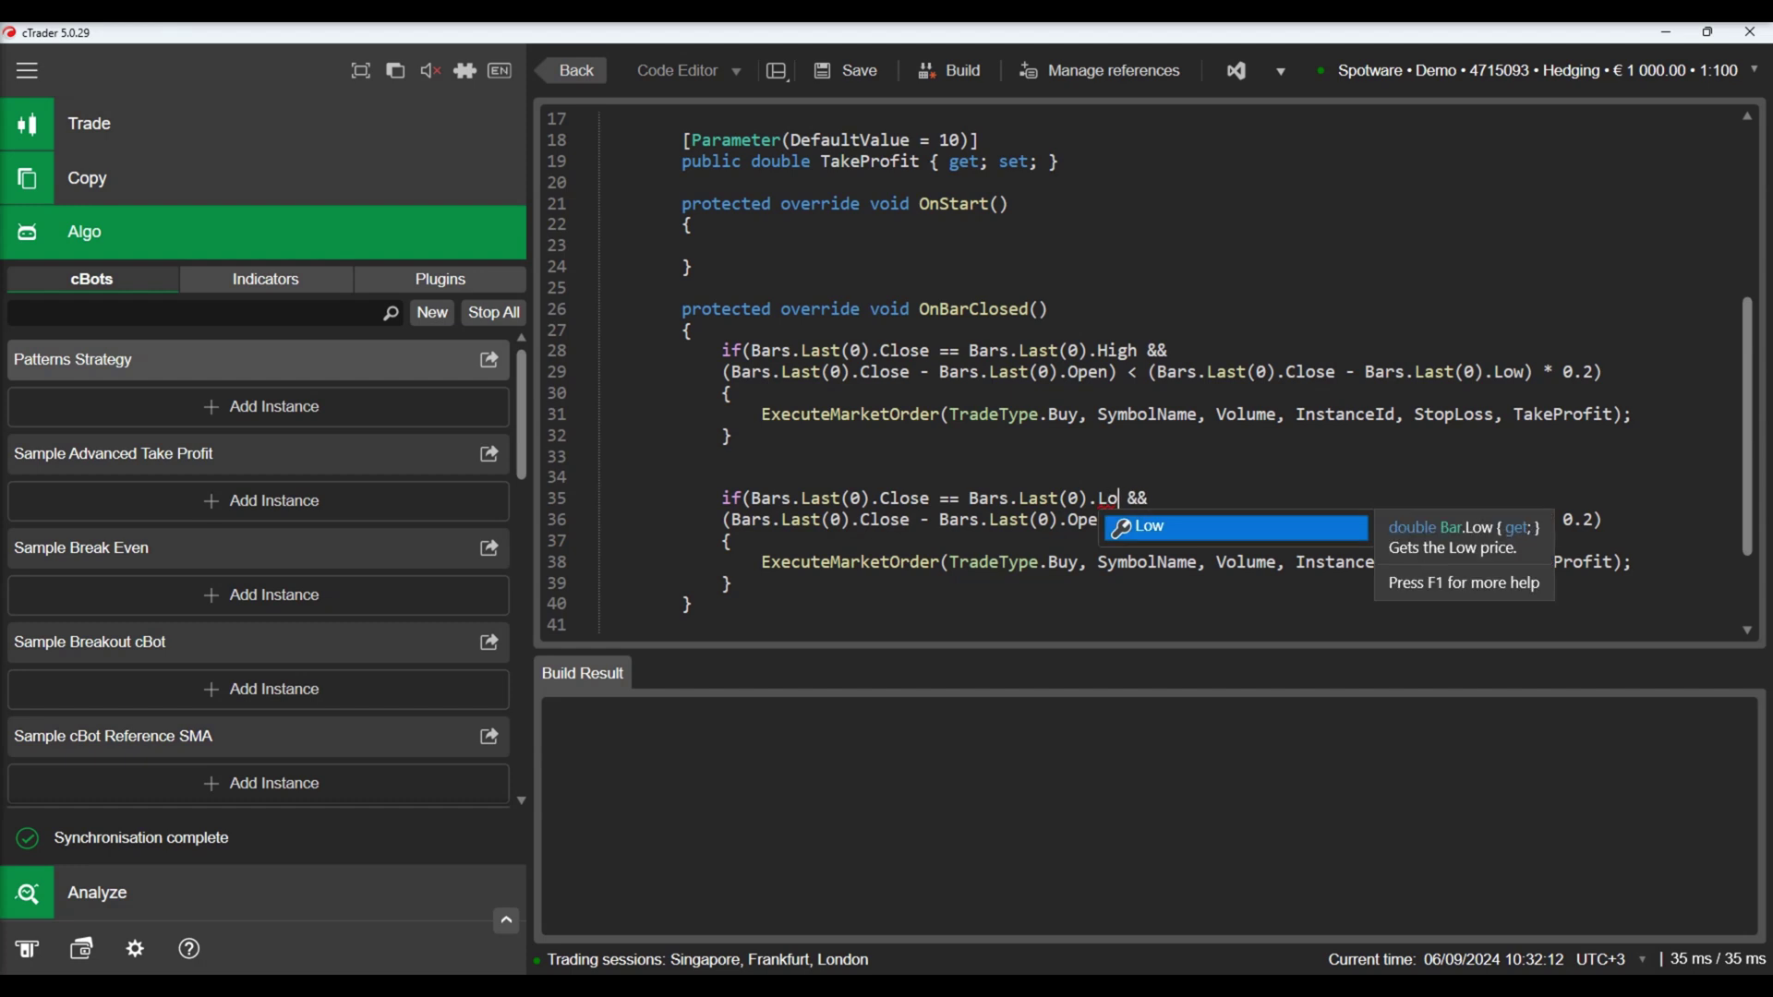
{"action": "key", "text": "Tab"}
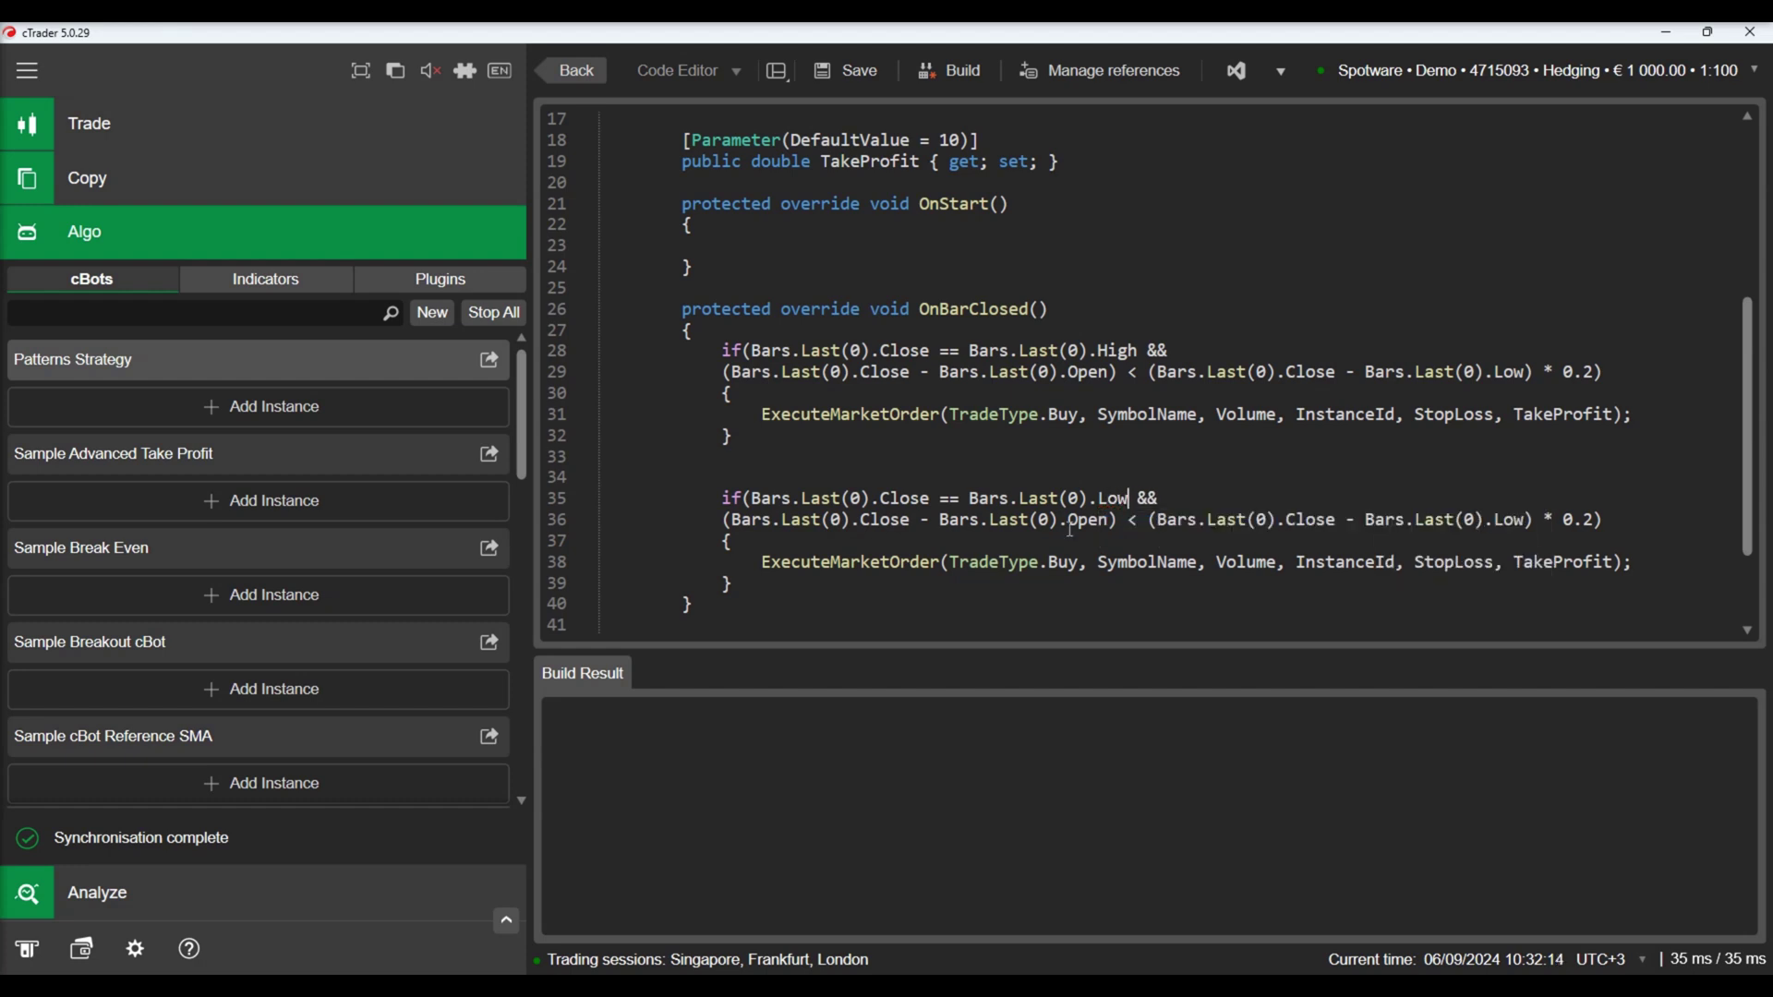
{"action": "double_click", "coordinate": [904, 520]}
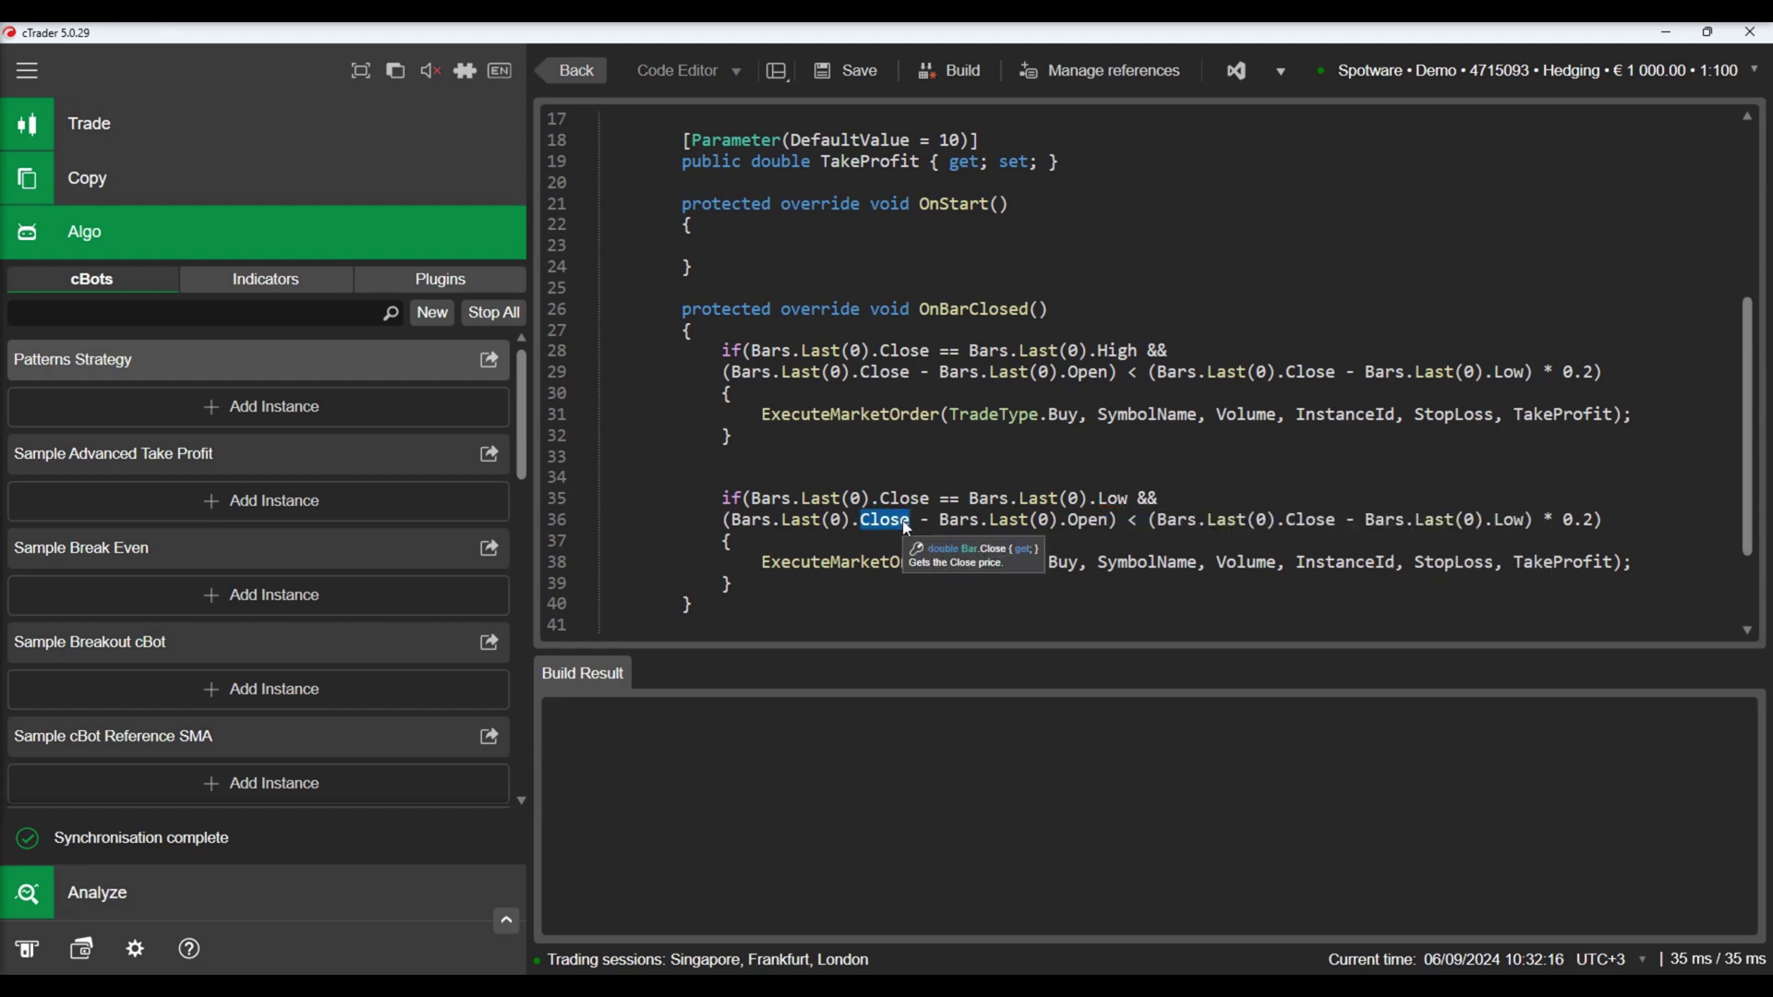
{"action": "type", "text": "Op"}
{"action": "key", "text": "Tab"}
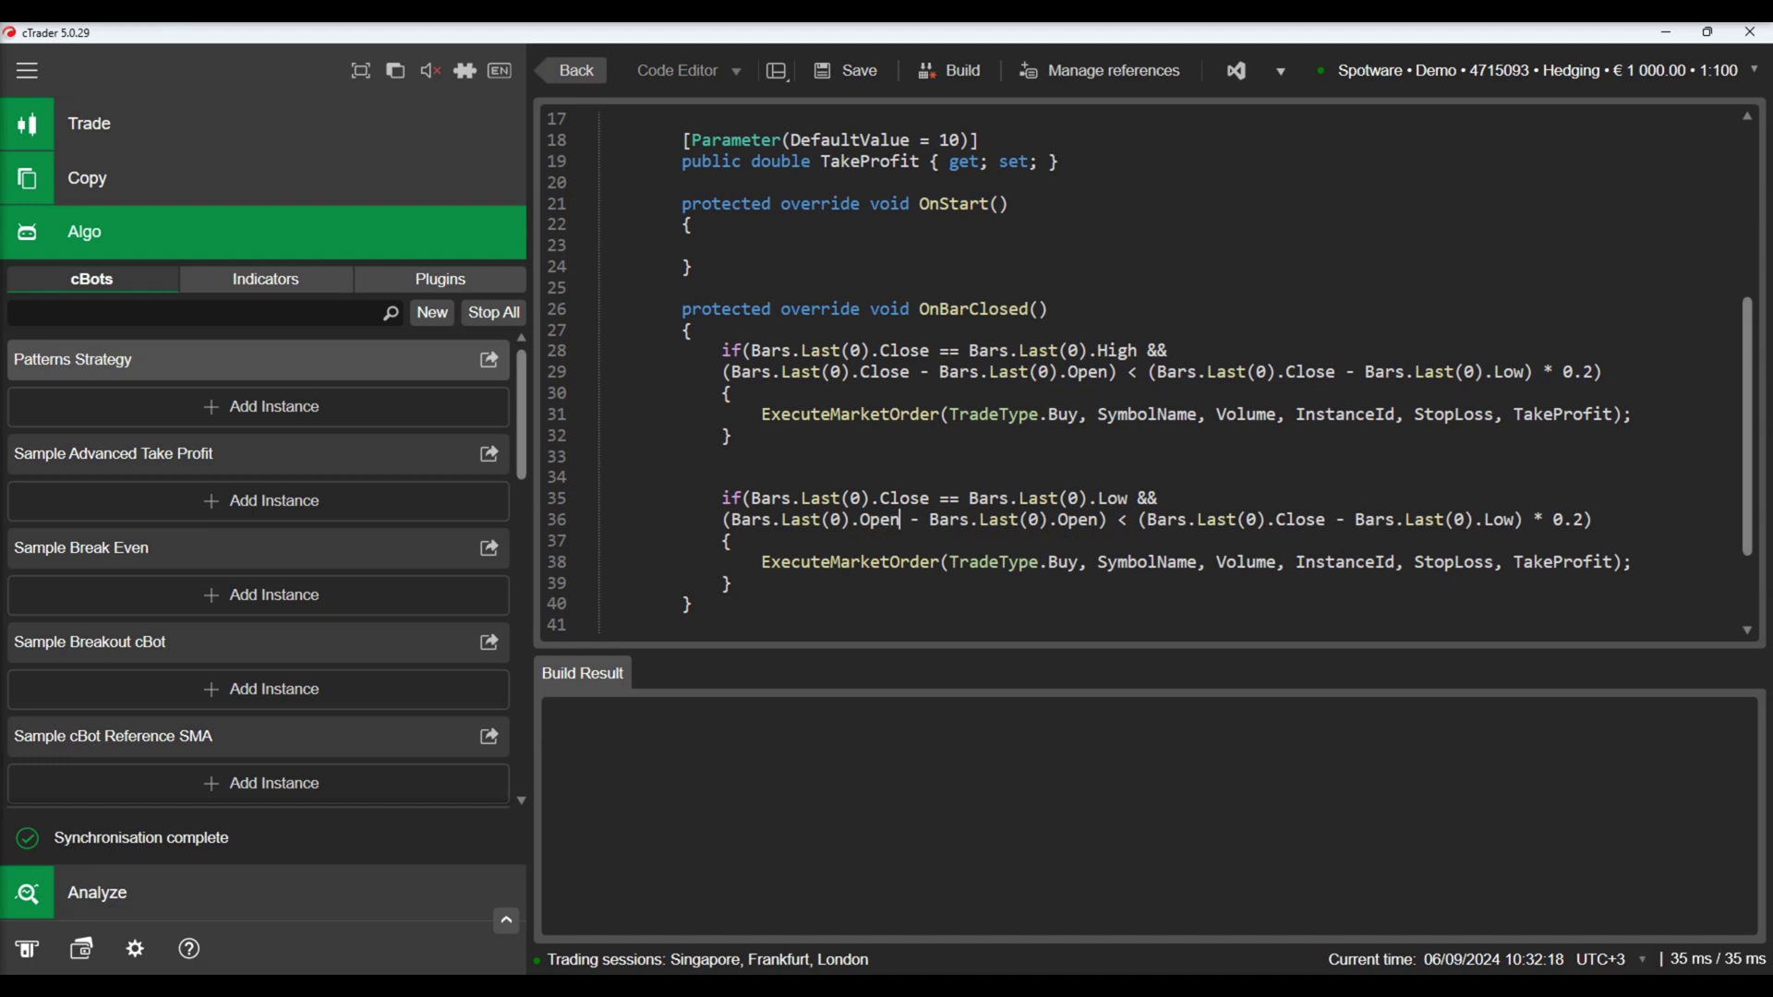
{"action": "double_click", "coordinate": [1081, 519]}
{"action": "type", "text": "Clo"}
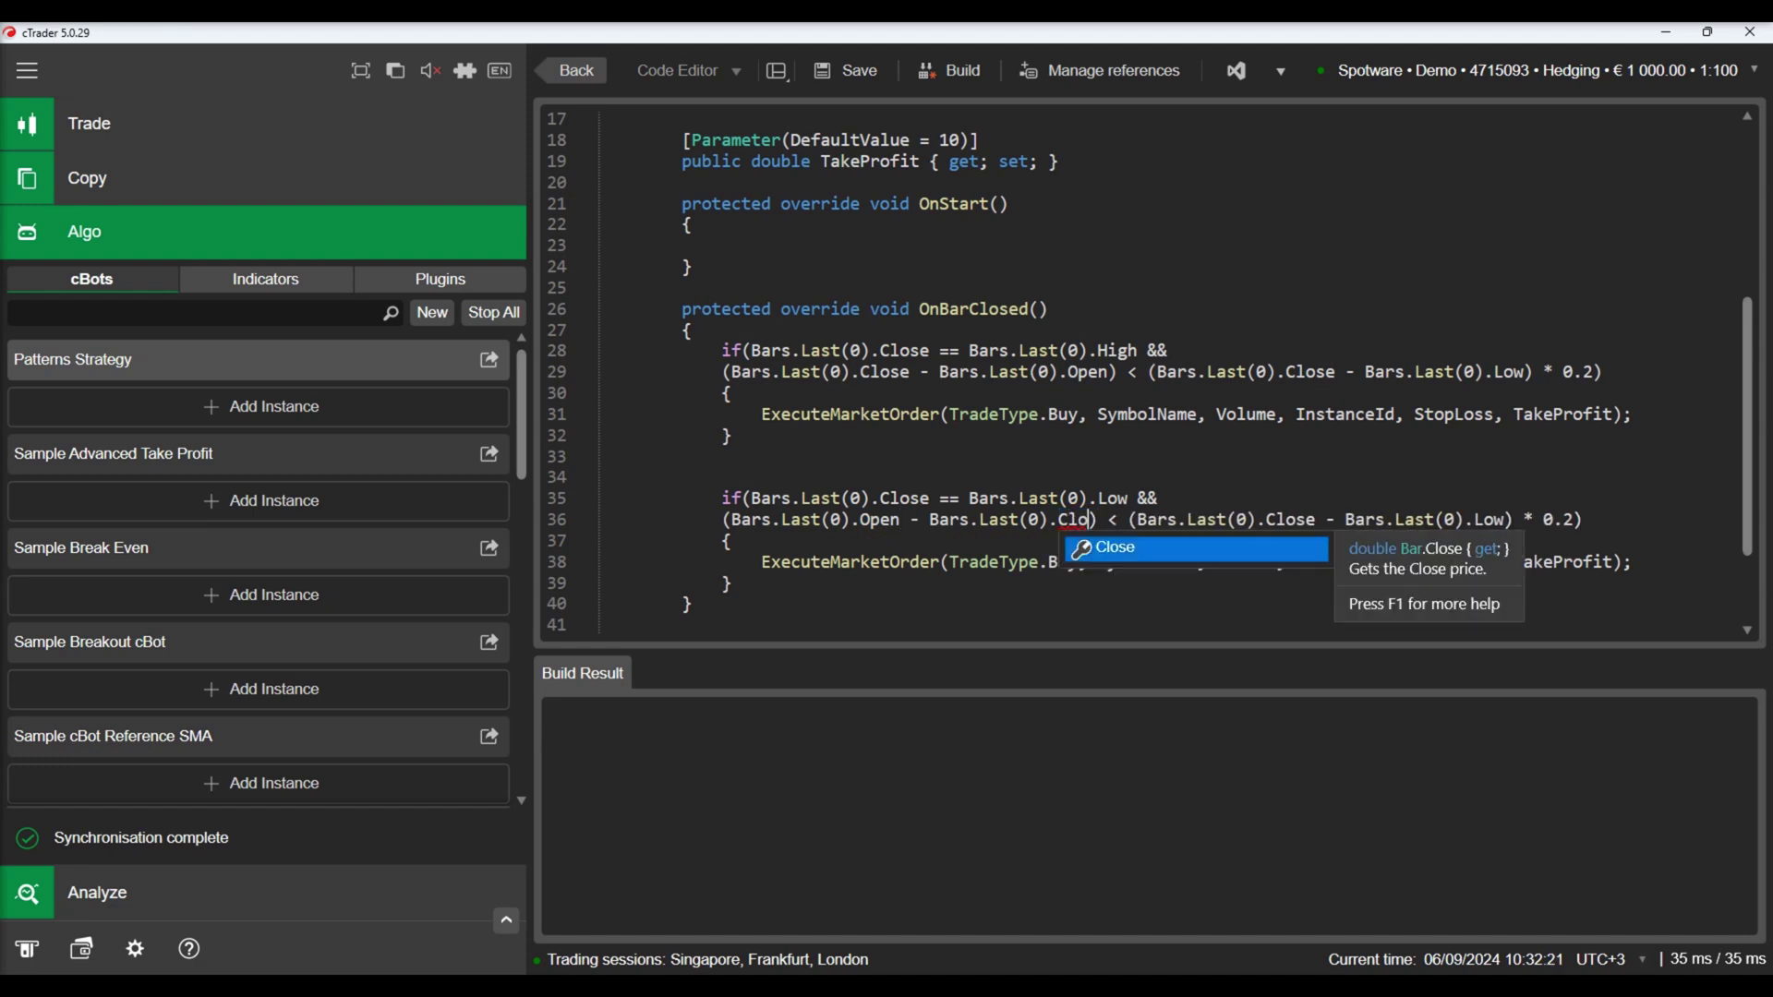
{"action": "key", "text": "Tab"}
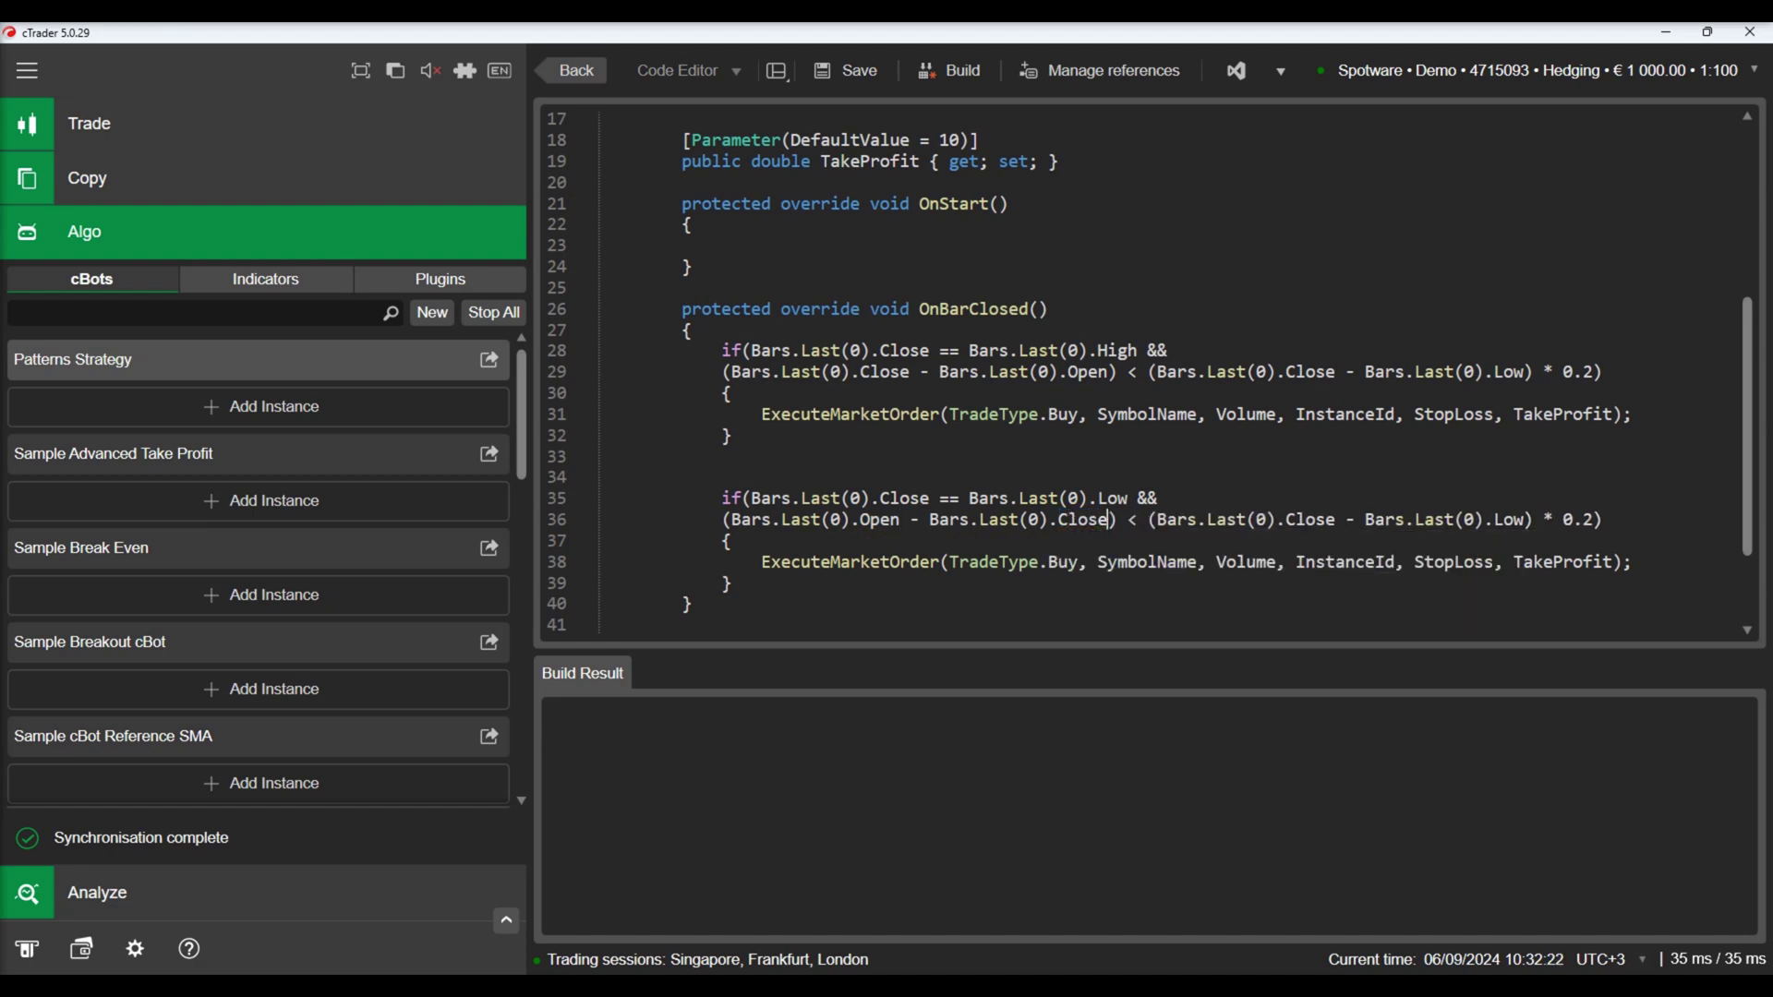
On line 36 change Close to High and Low to Close, then make line 38's order Sell.
{"action": "double_click", "coordinate": [1327, 522]}
{"action": "type", "text": "H"}
{"action": "key", "text": "Tab"}
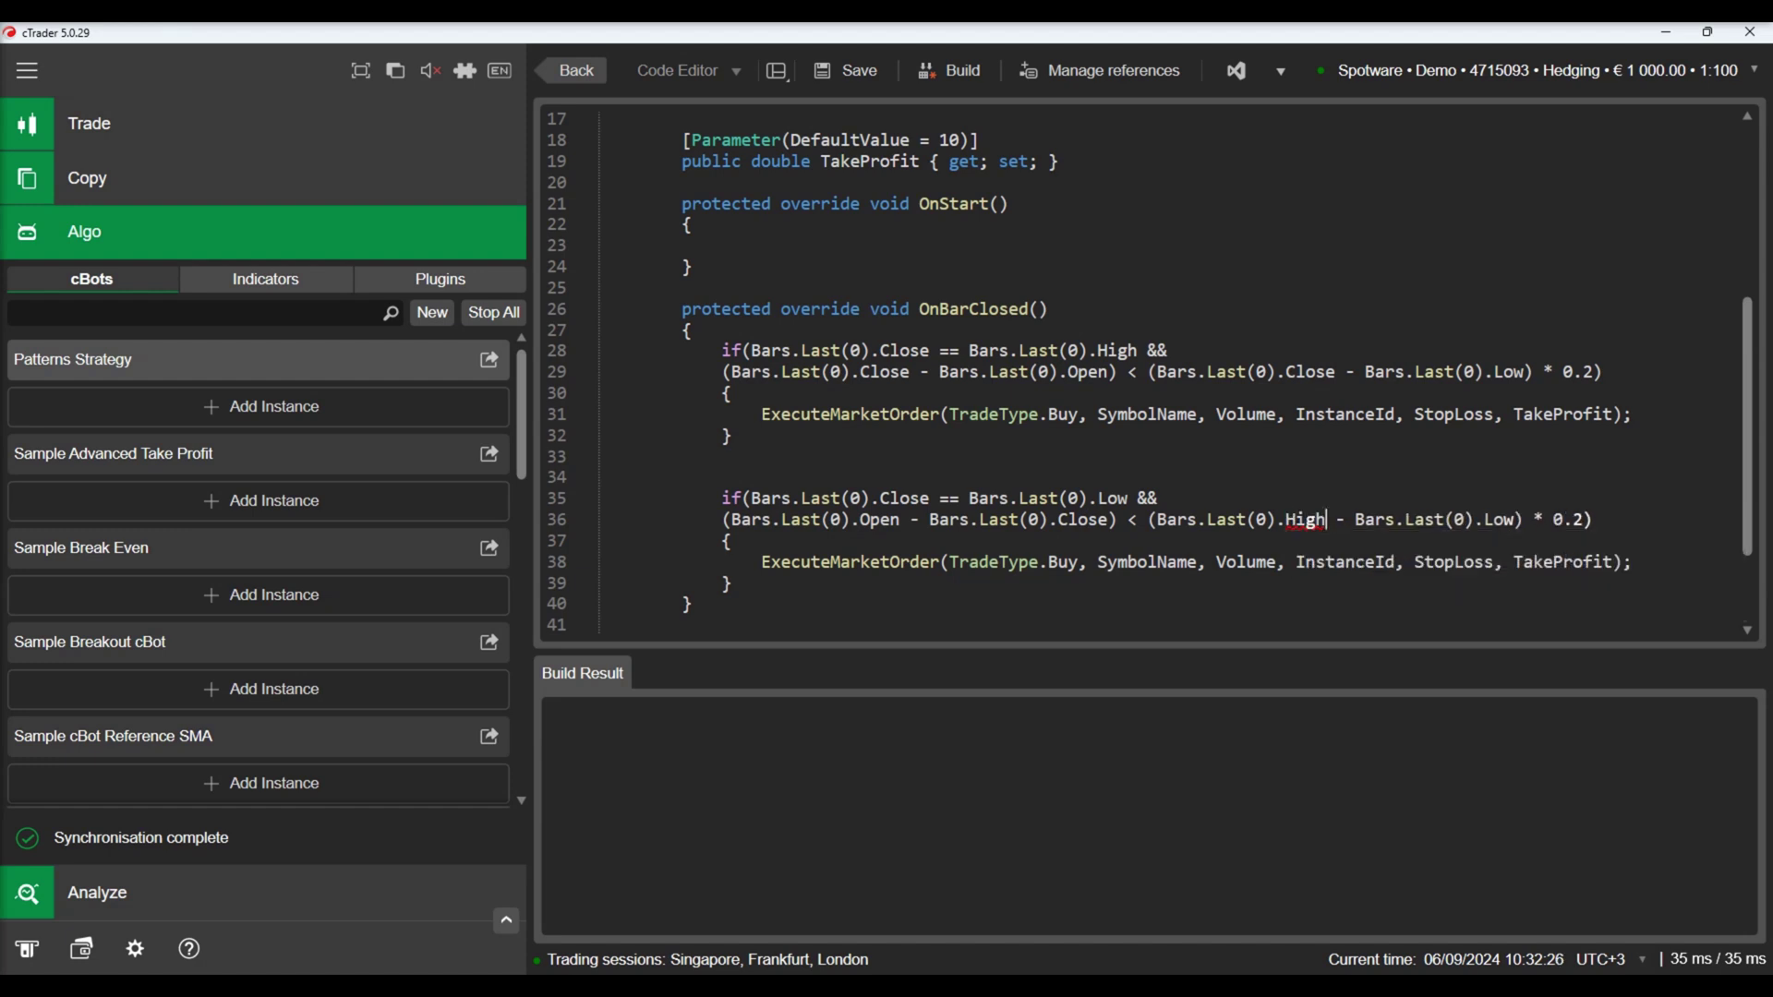
{"action": "double_click", "coordinate": [1499, 521]}
{"action": "type", "text": "C"}
{"action": "key", "text": "Tab"}
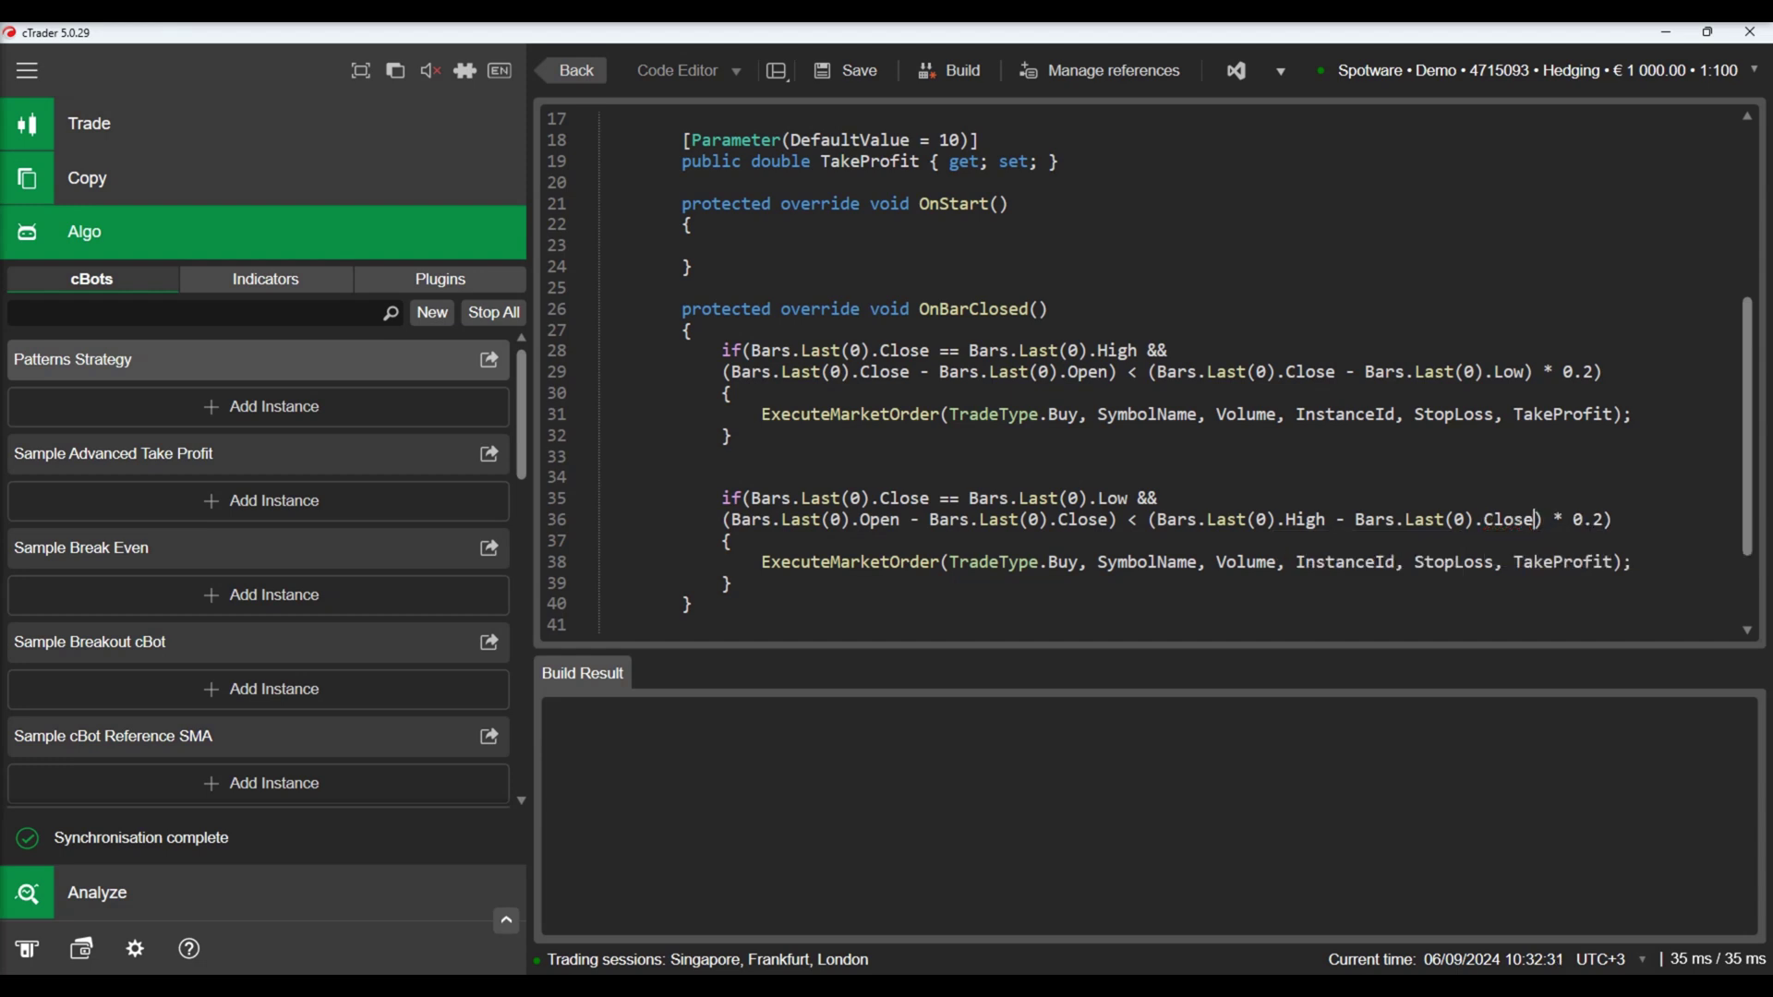
{"action": "double_click", "coordinate": [1065, 559]}
{"action": "type", "text": "S"}
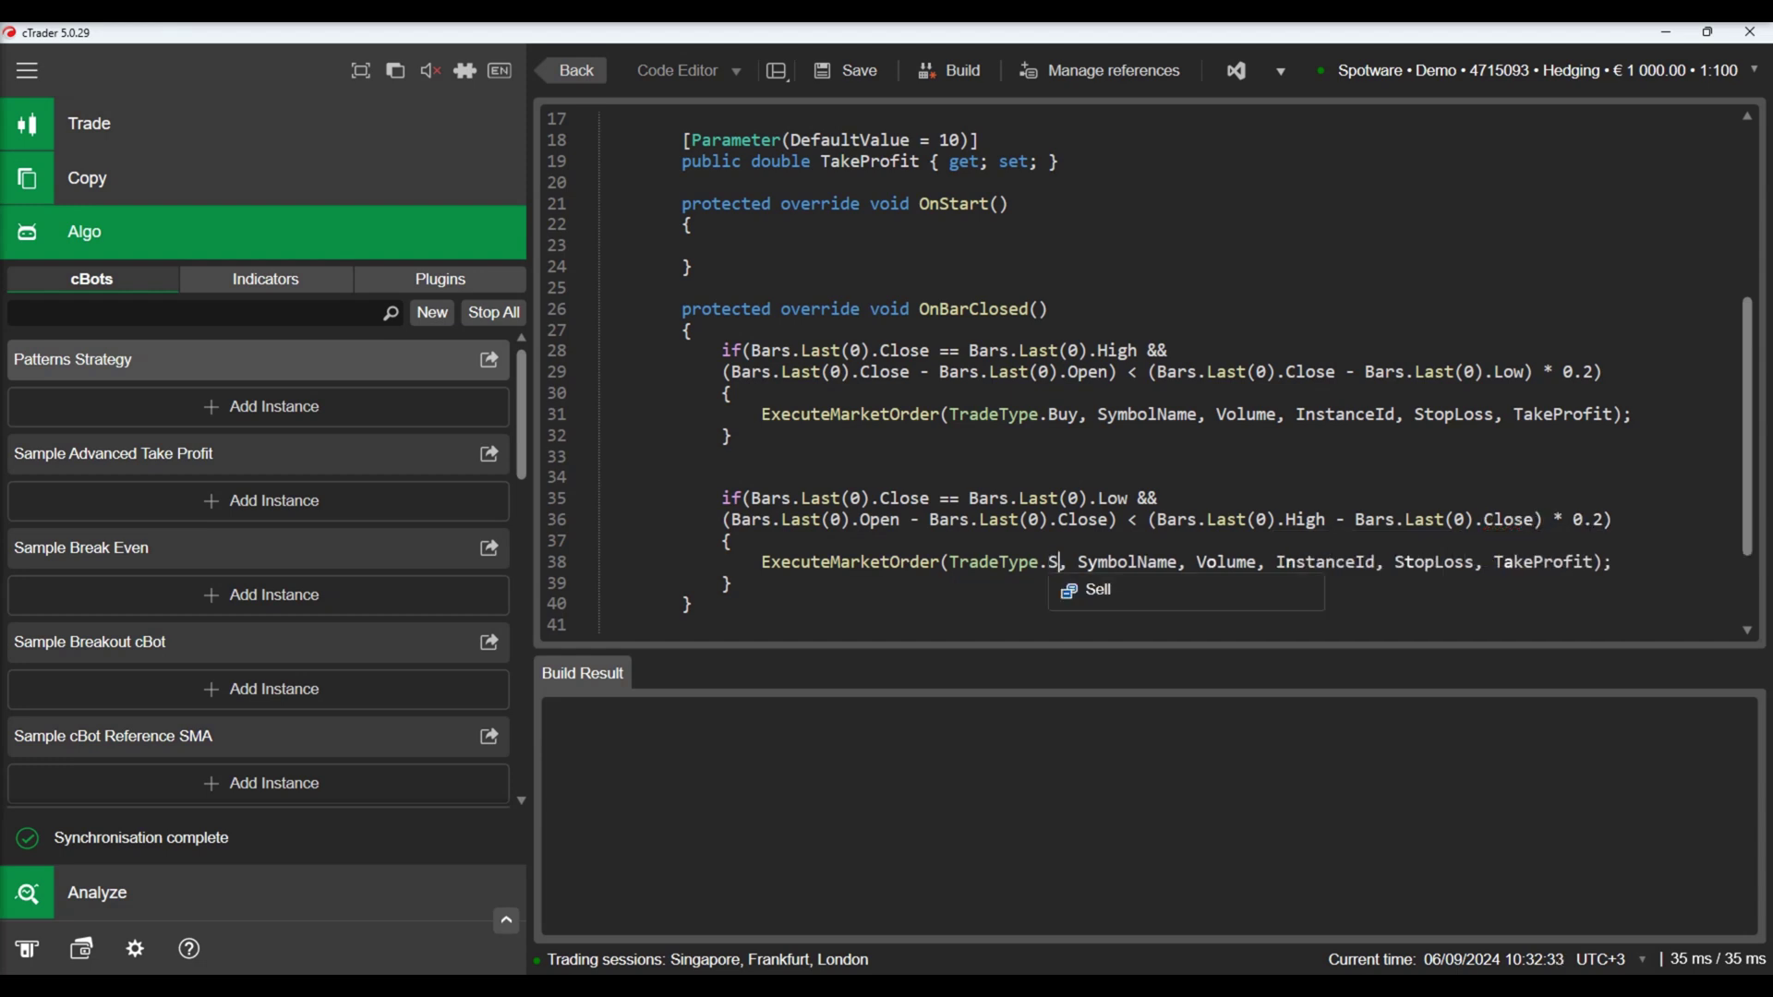
{"action": "key", "text": "Escape"}
{"action": "mouse_move", "coordinate": [1053, 563]}
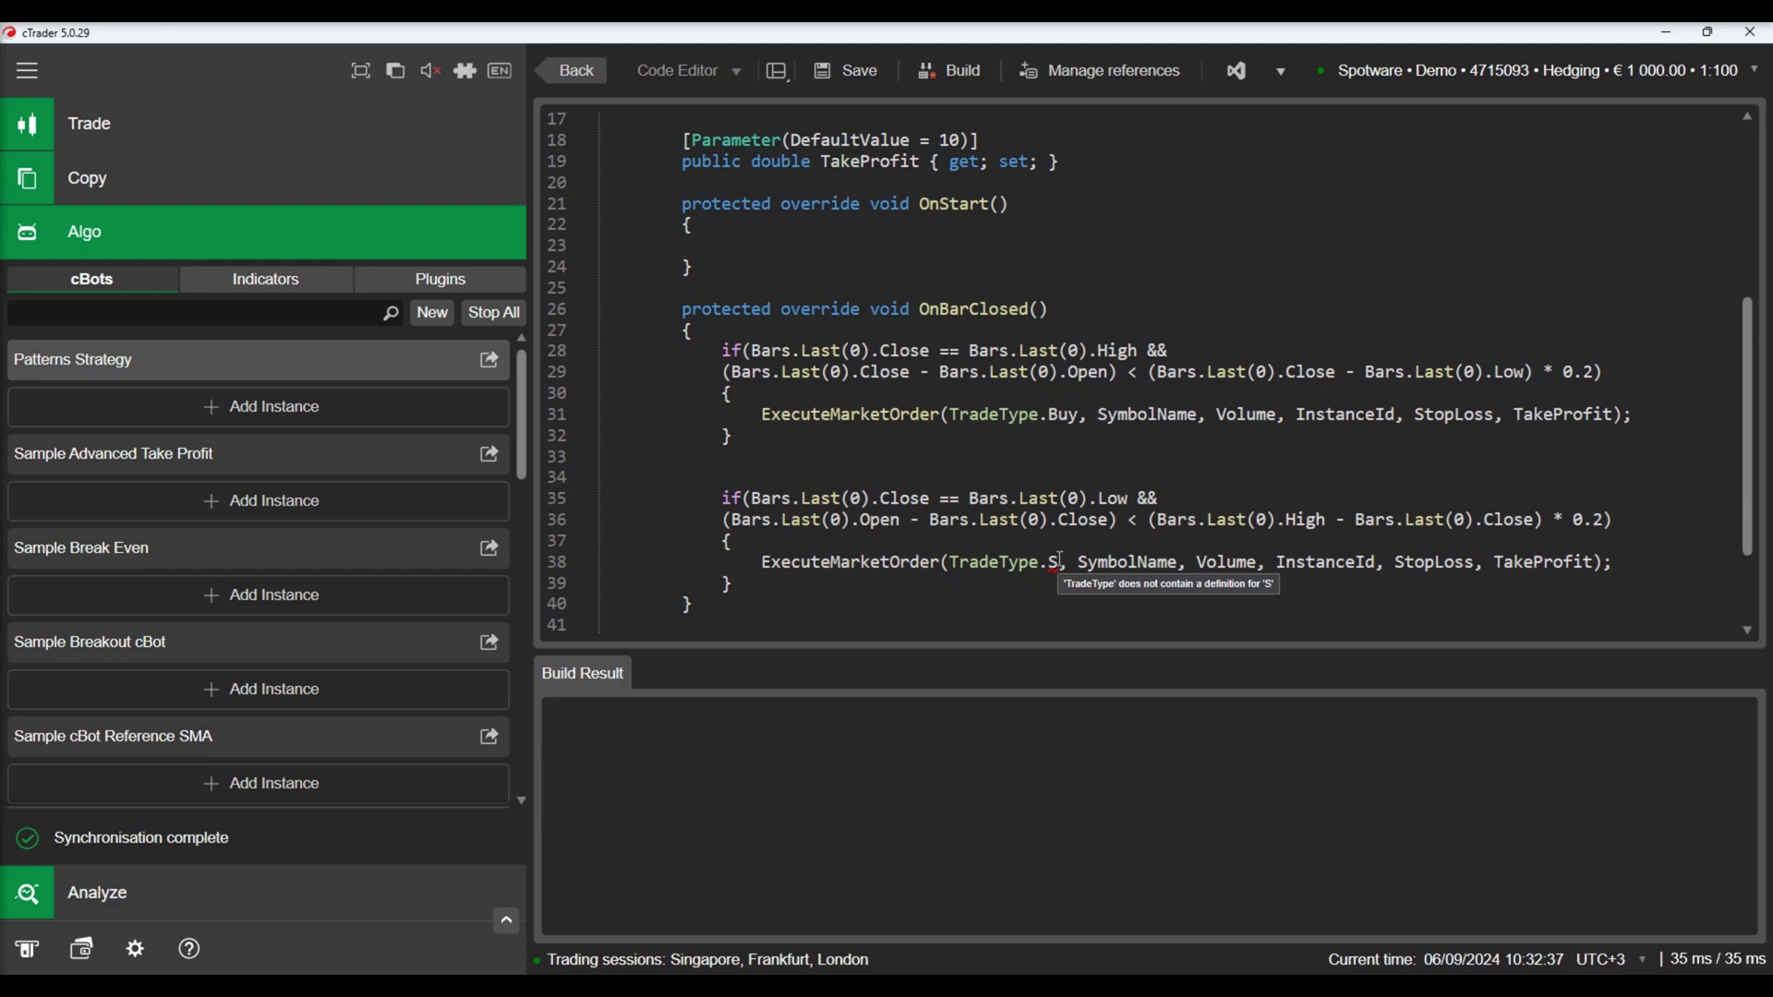
{"action": "type", "text": "e"}
{"action": "type", "text": "ll"}
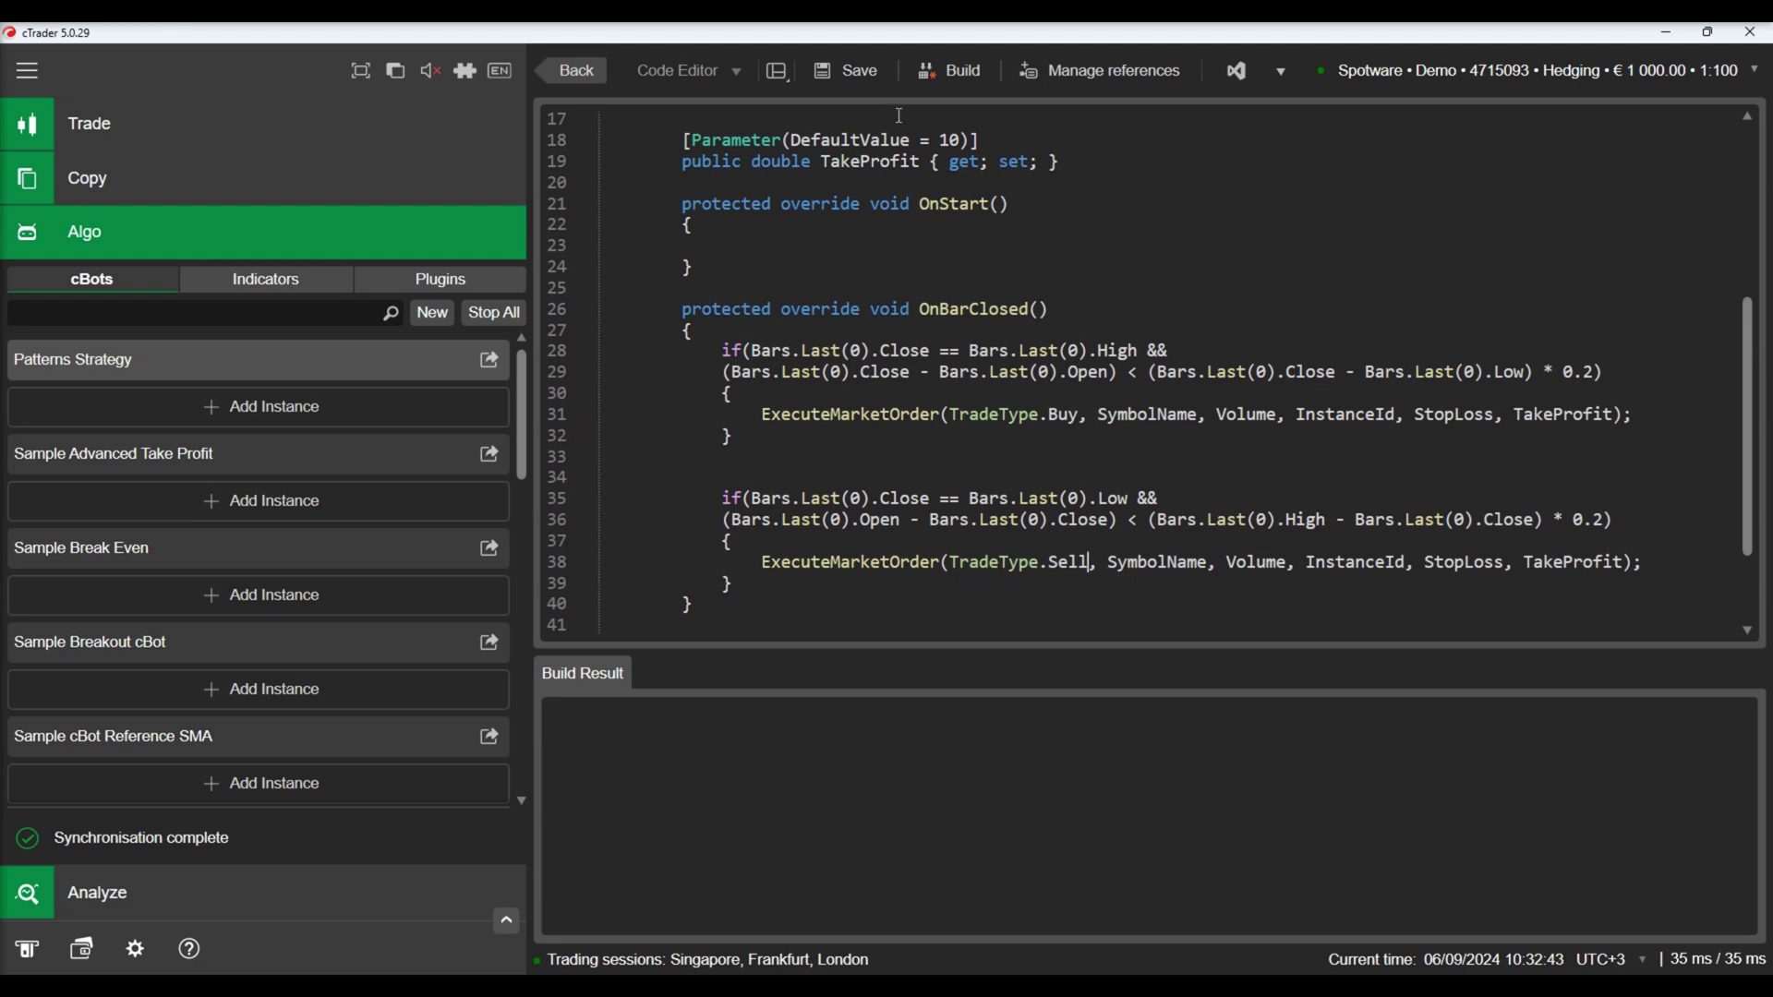
Build Patterns Strategy and add a local EURUSD instance on the 10-minute period.
{"action": "left_click", "coordinate": [955, 71]}
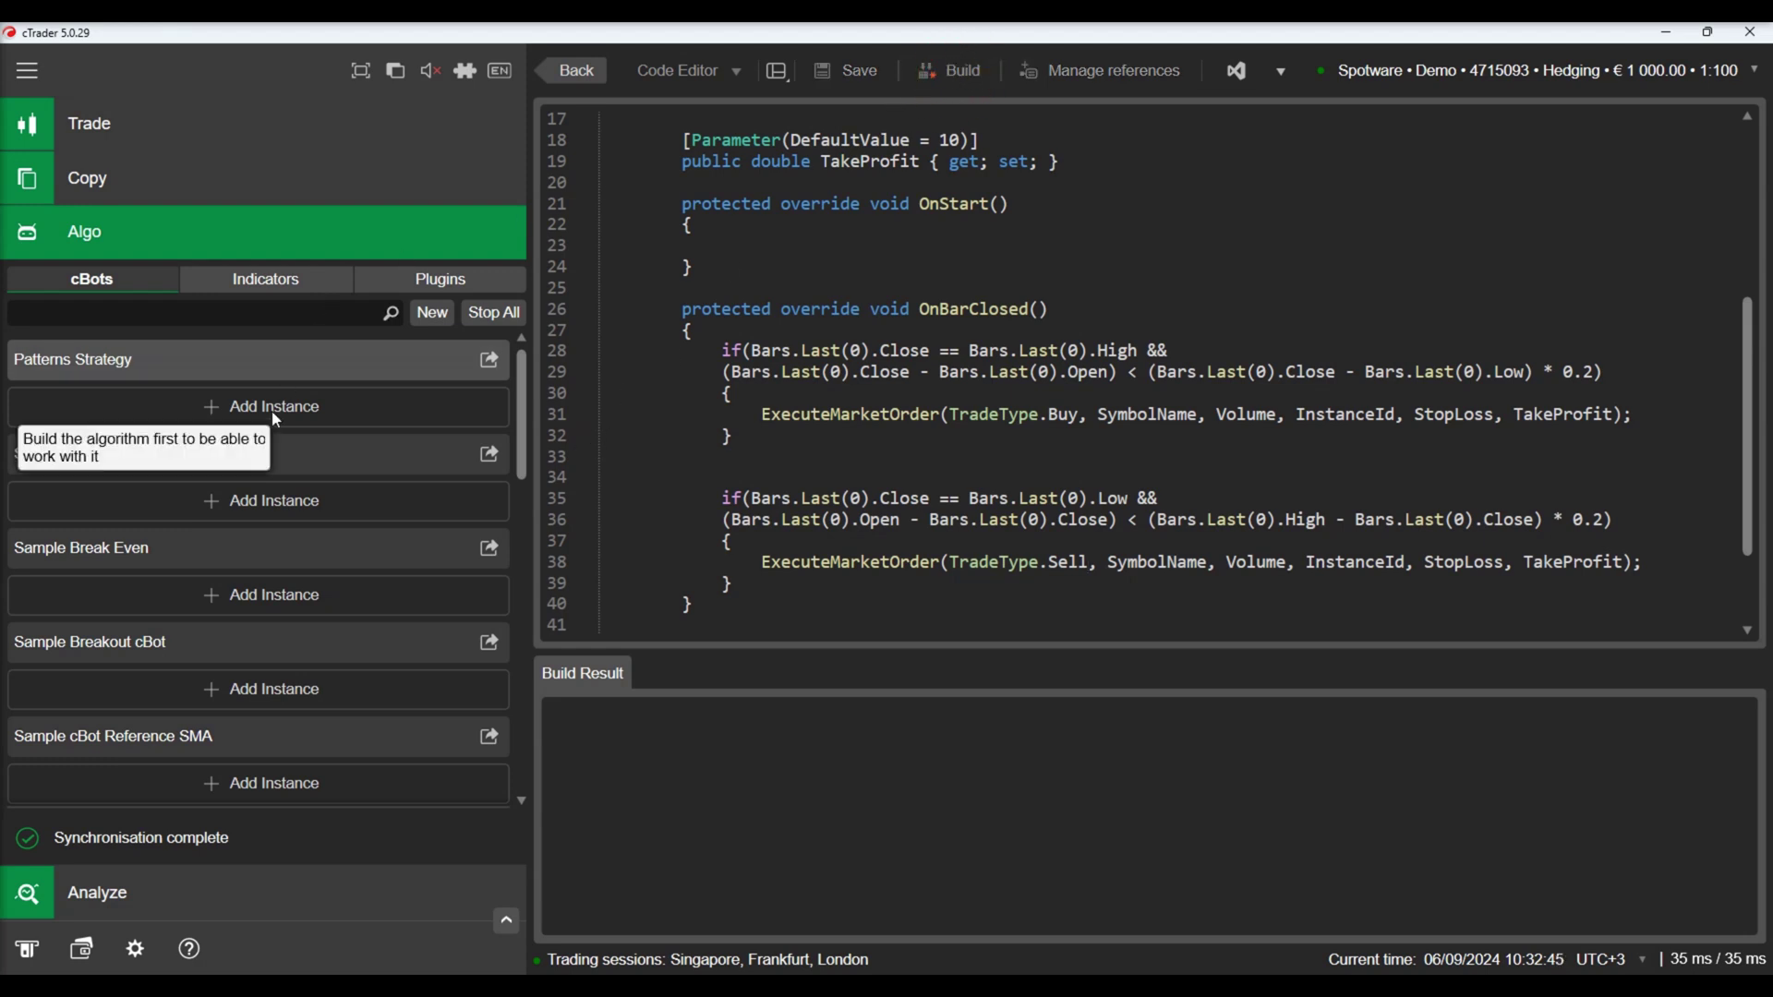
{"action": "left_click", "coordinate": [304, 411]}
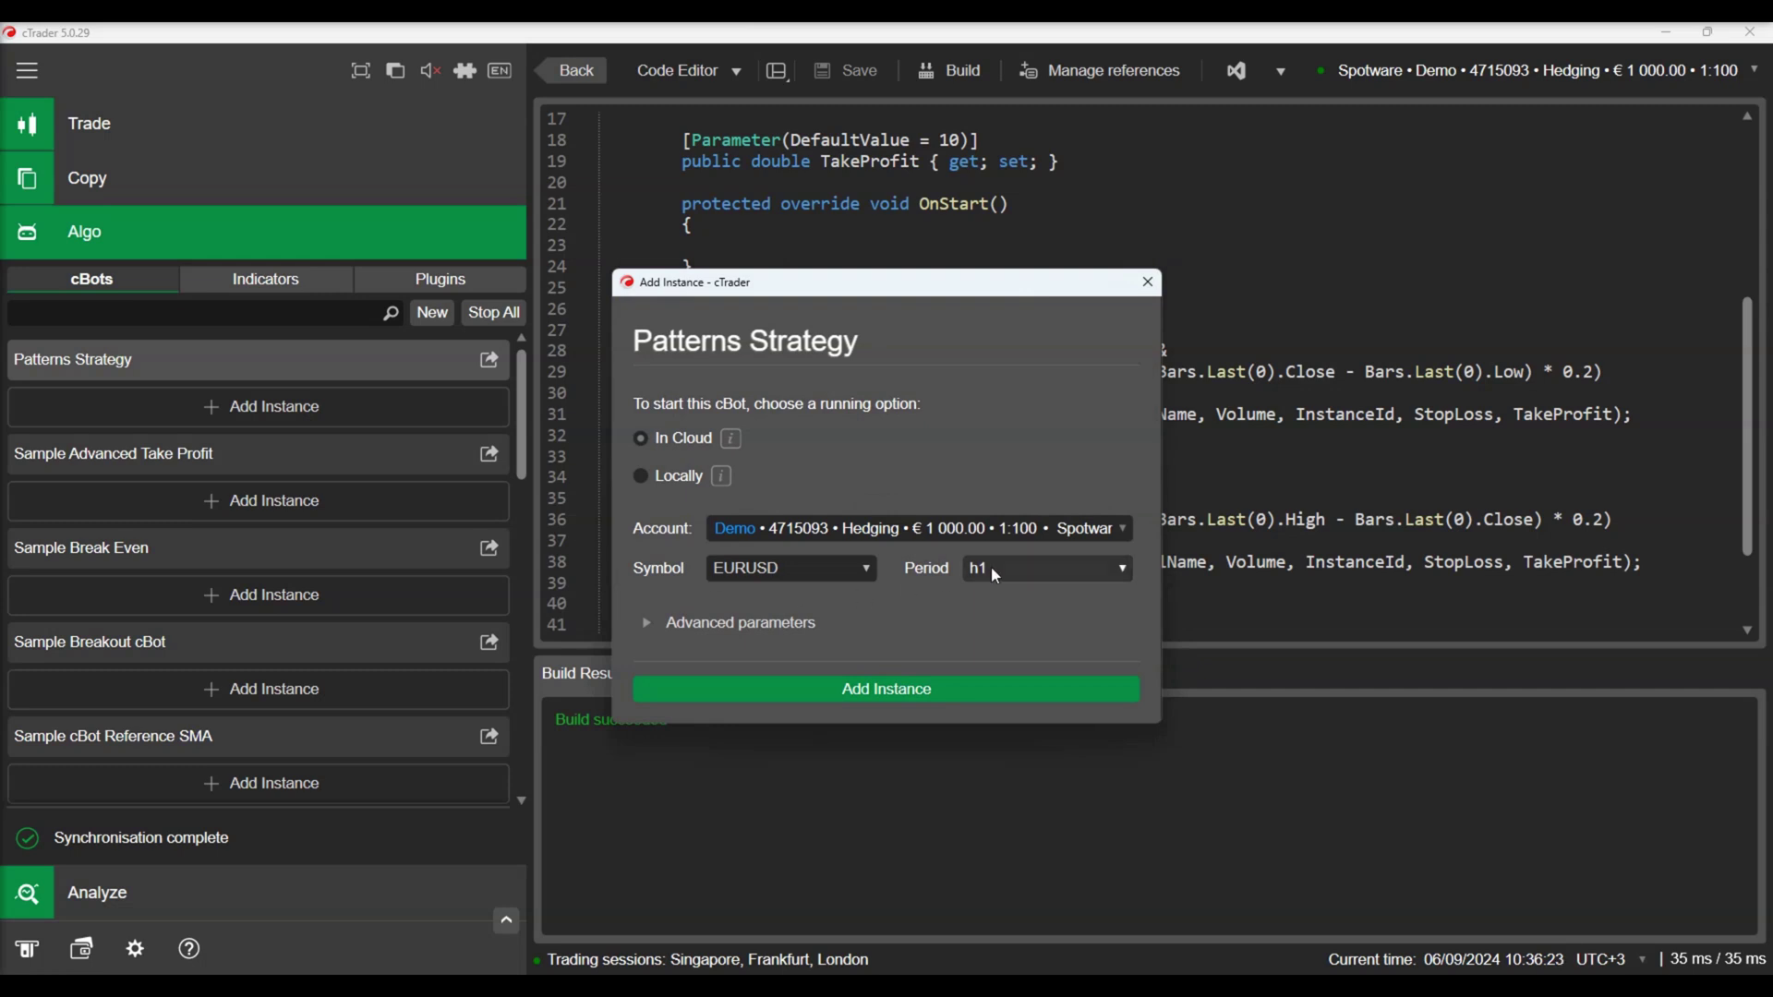
{"action": "left_click", "coordinate": [642, 479]}
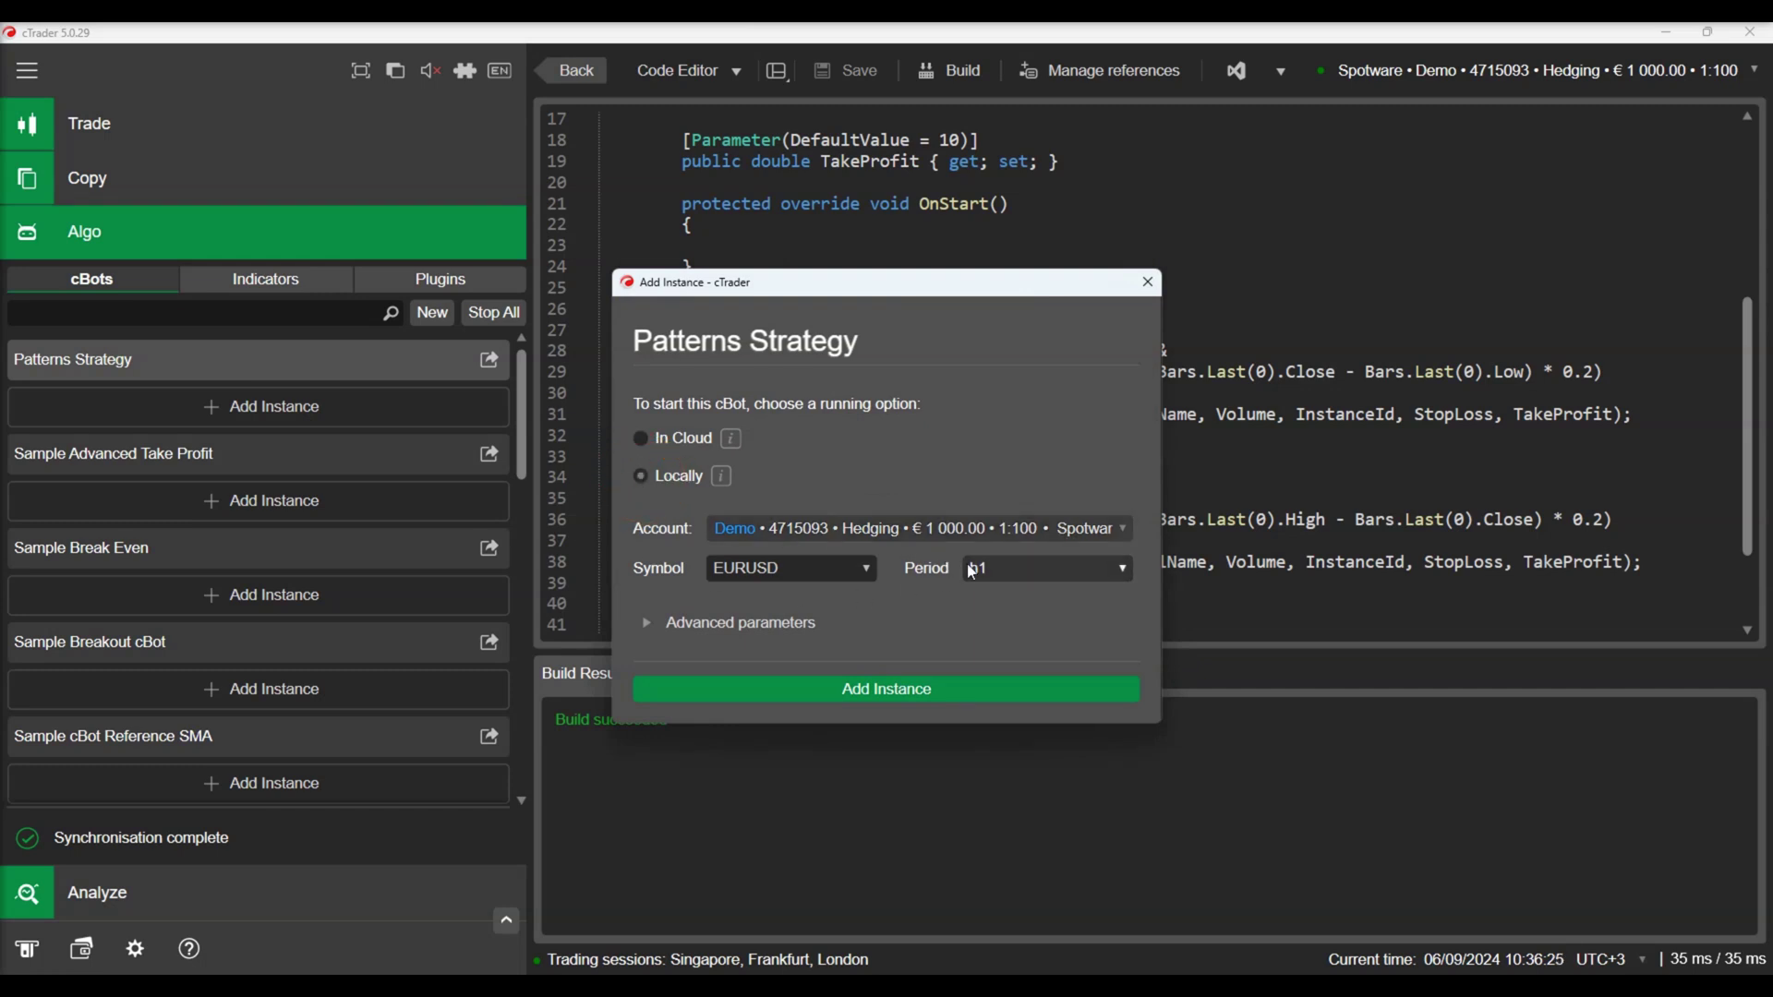
{"action": "left_click", "coordinate": [977, 570]}
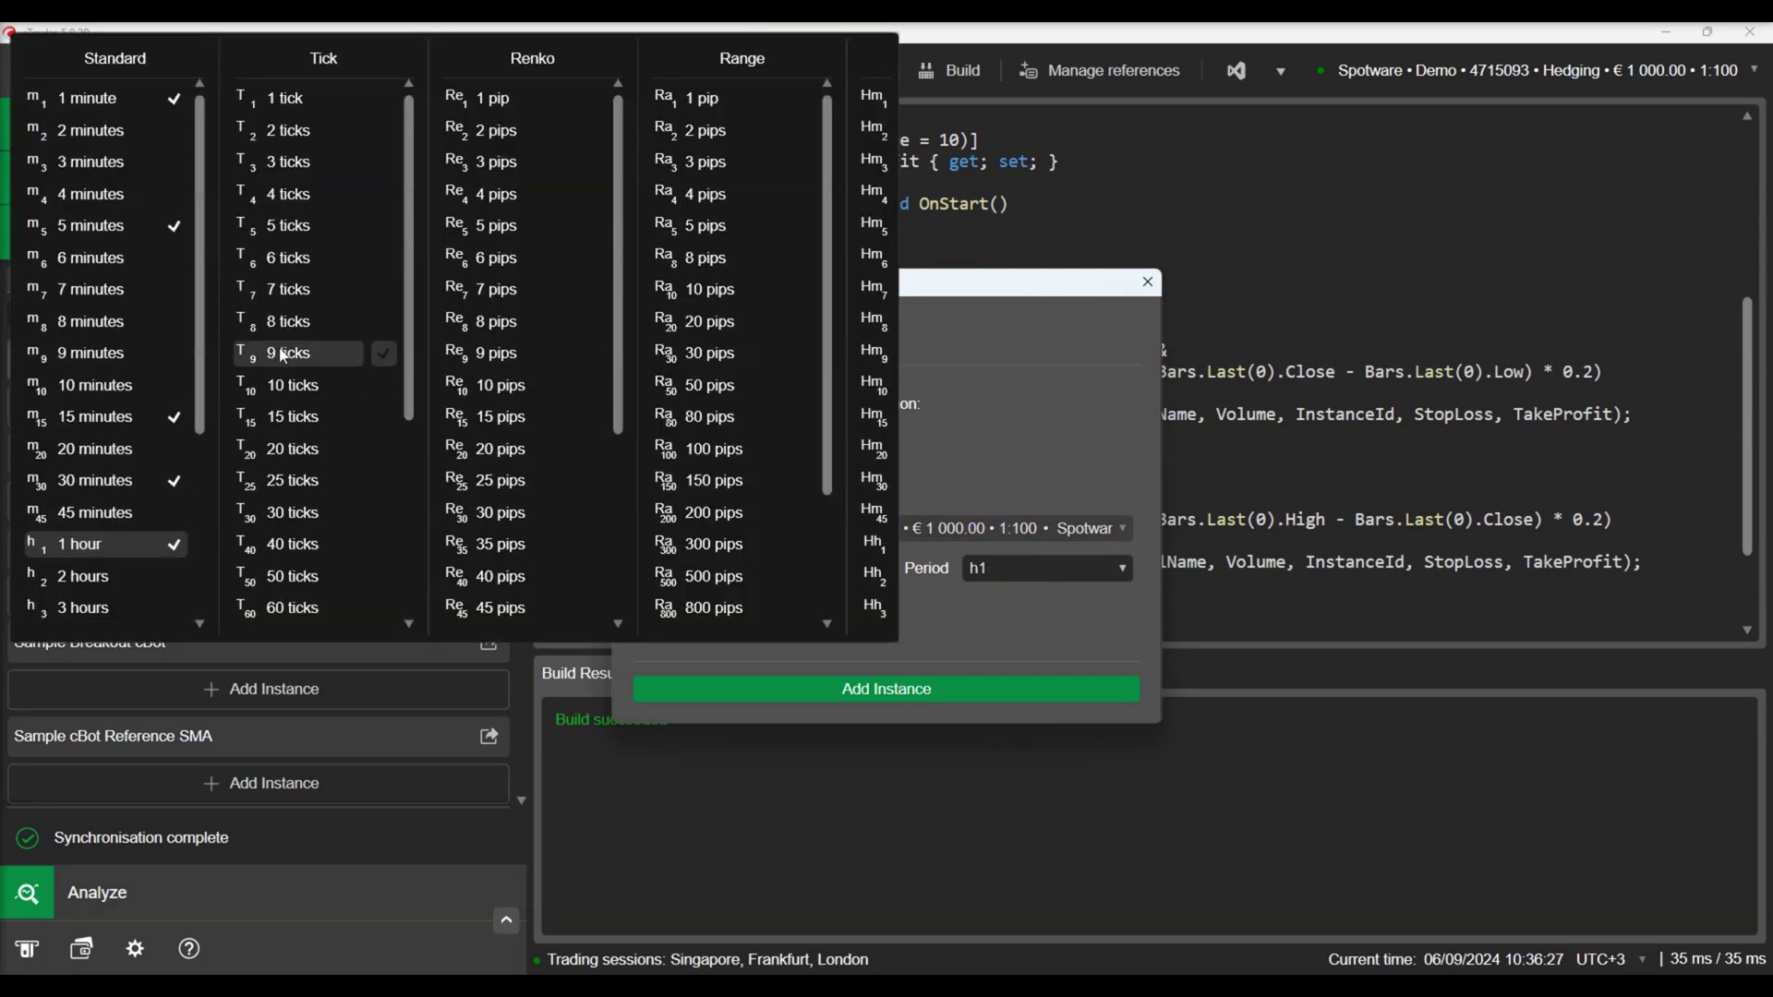
{"action": "left_click", "coordinate": [109, 388]}
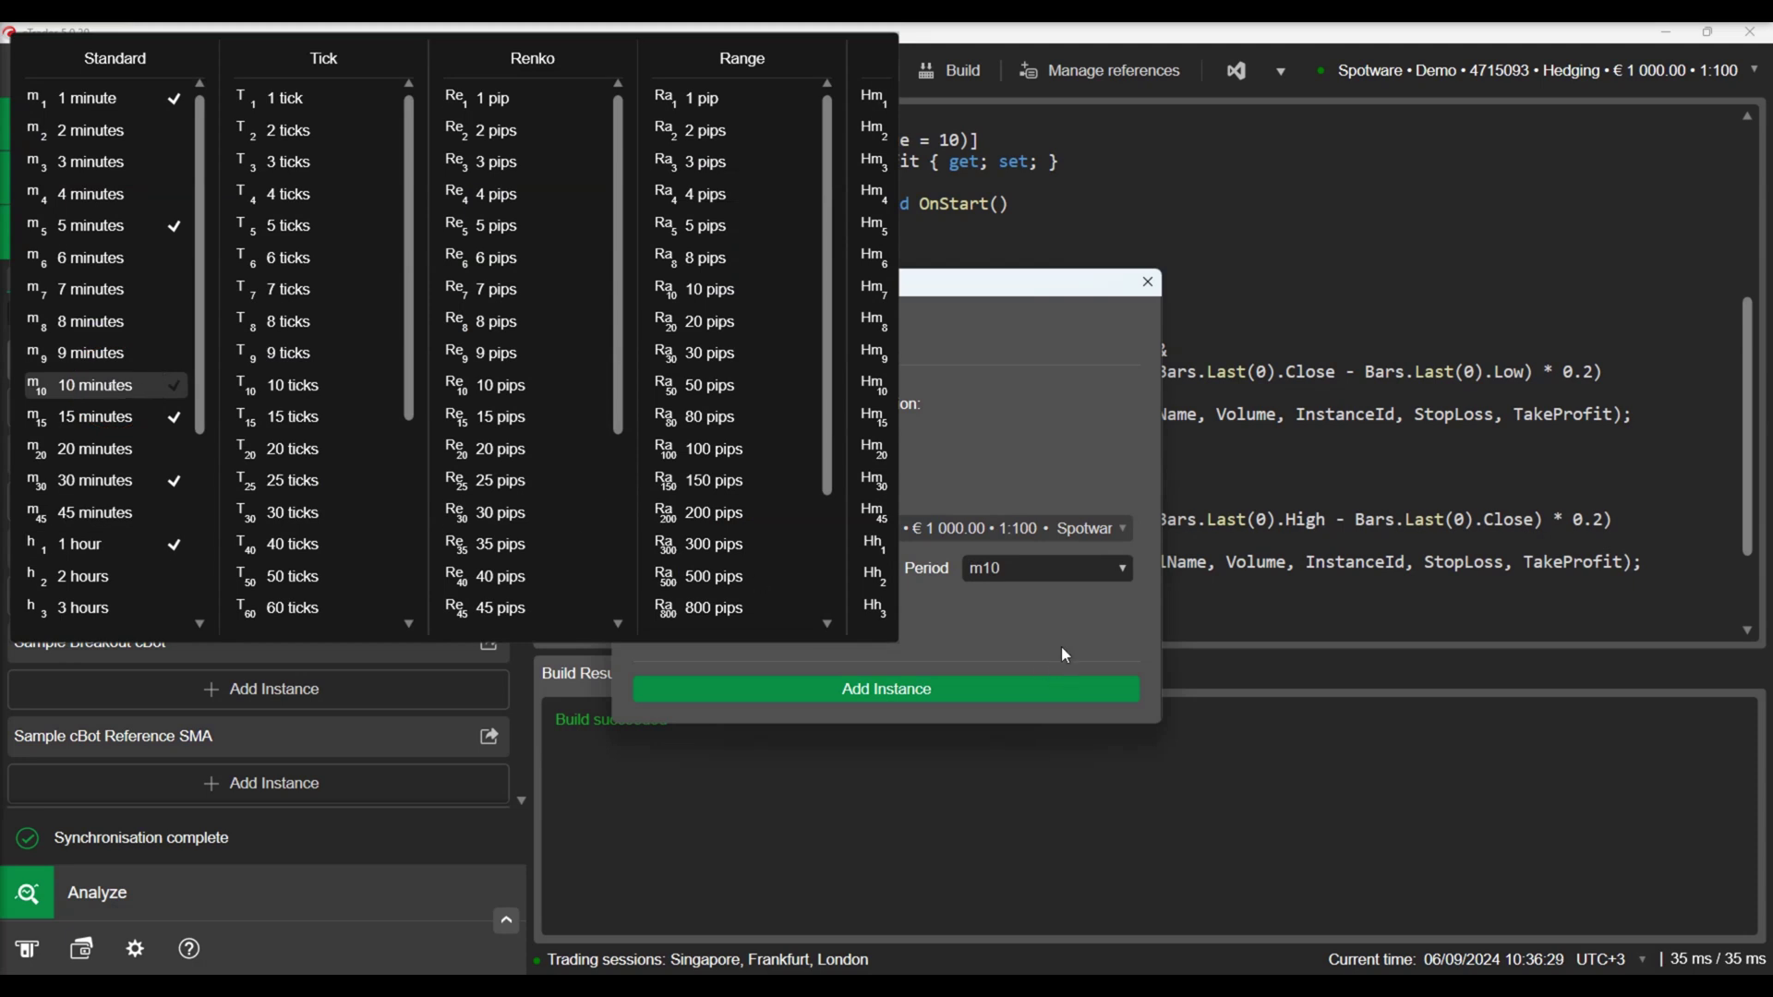
{"action": "left_click", "coordinate": [1035, 686]}
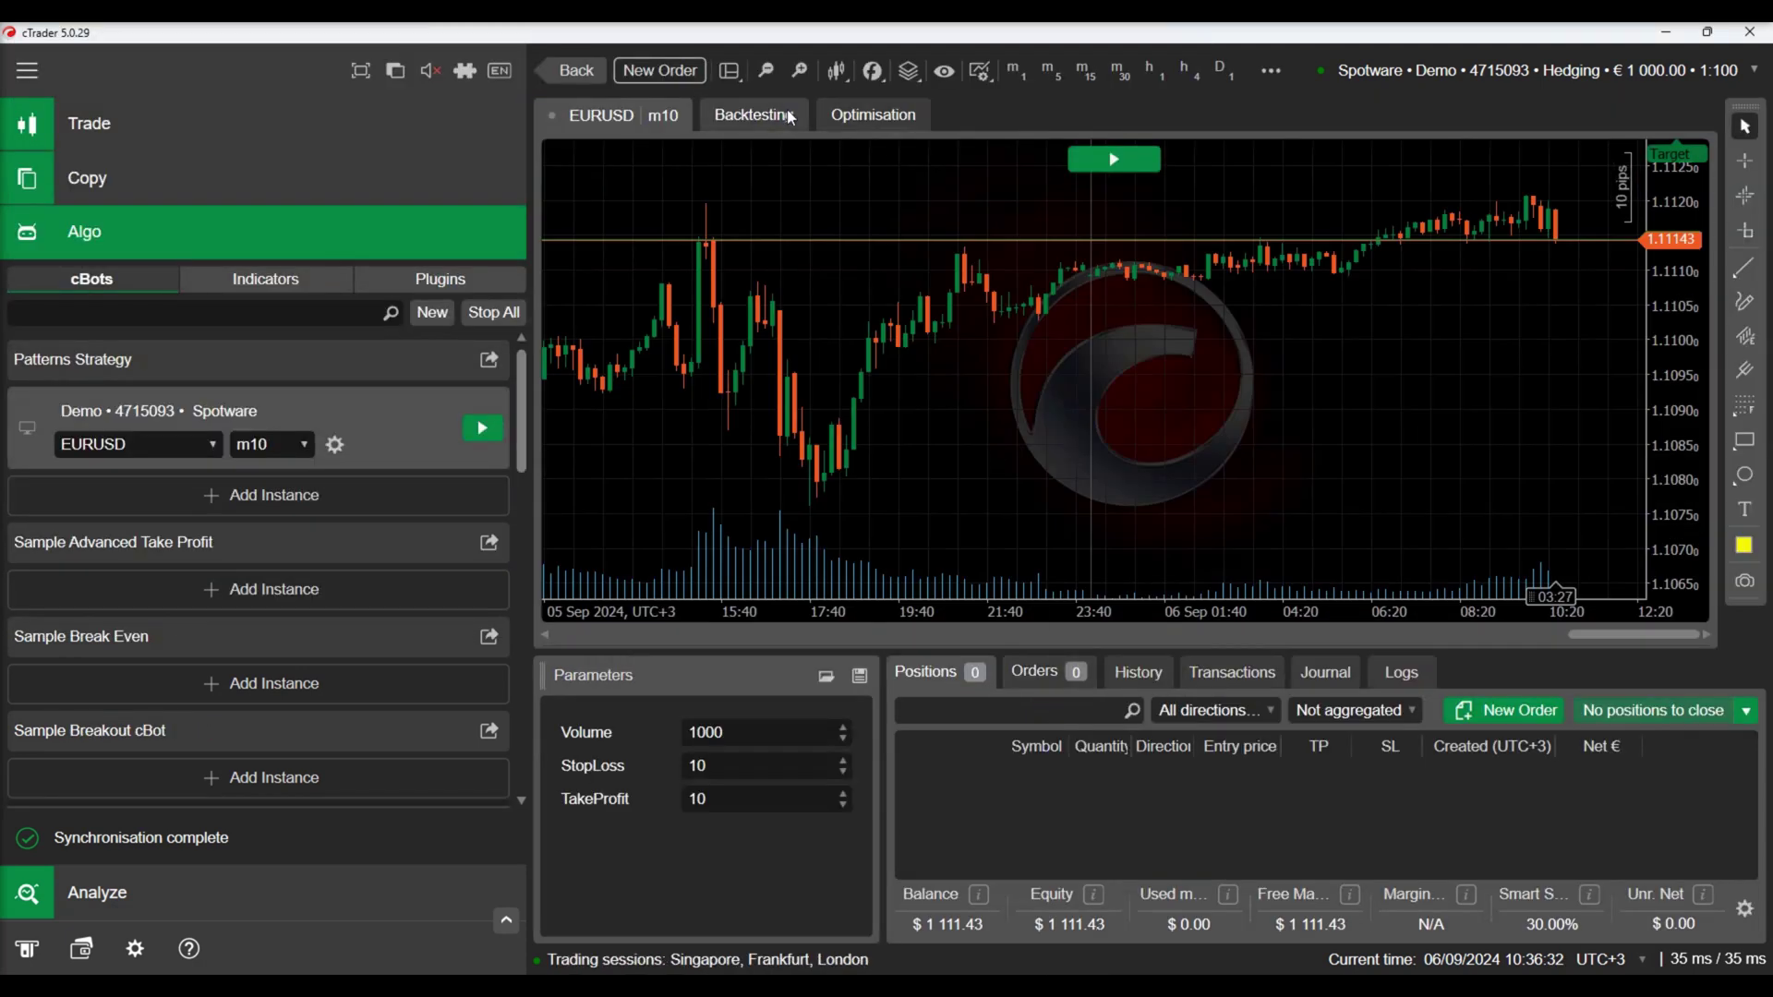
Backtest the EURUSD instance and view trades 2, 3 and 4 from History on the chart.
{"action": "left_click", "coordinate": [777, 115]}
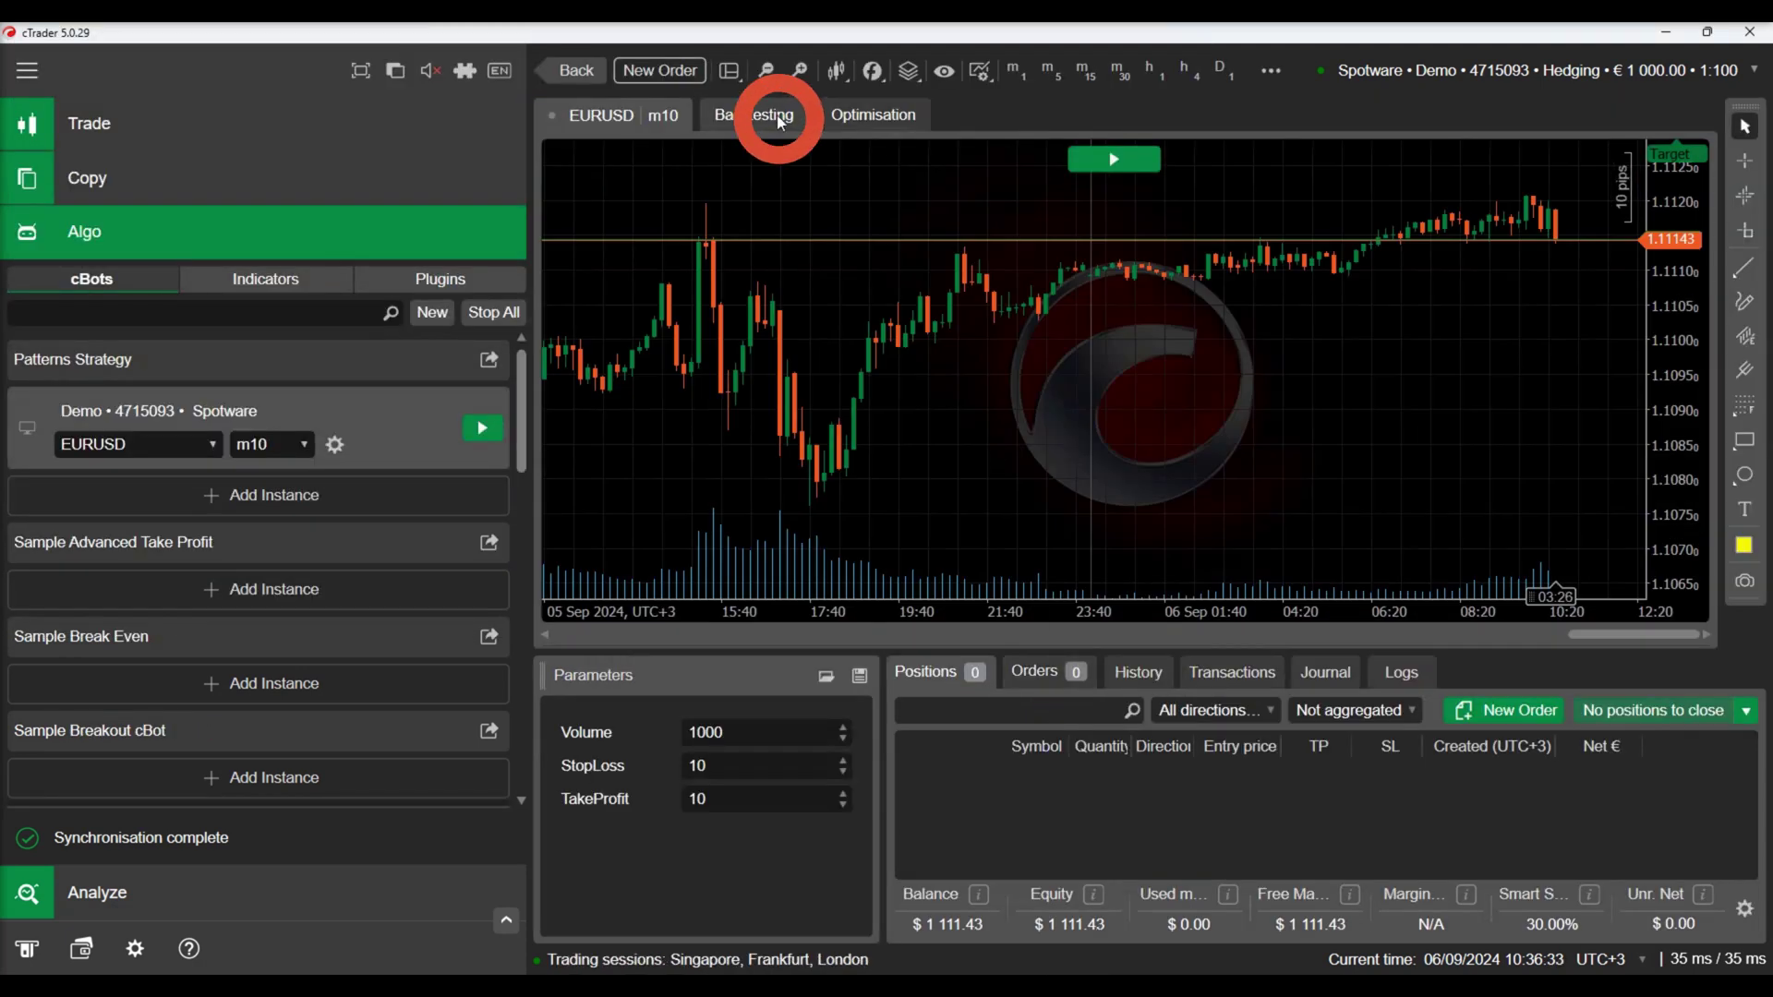
{"action": "left_click", "coordinate": [1593, 150]}
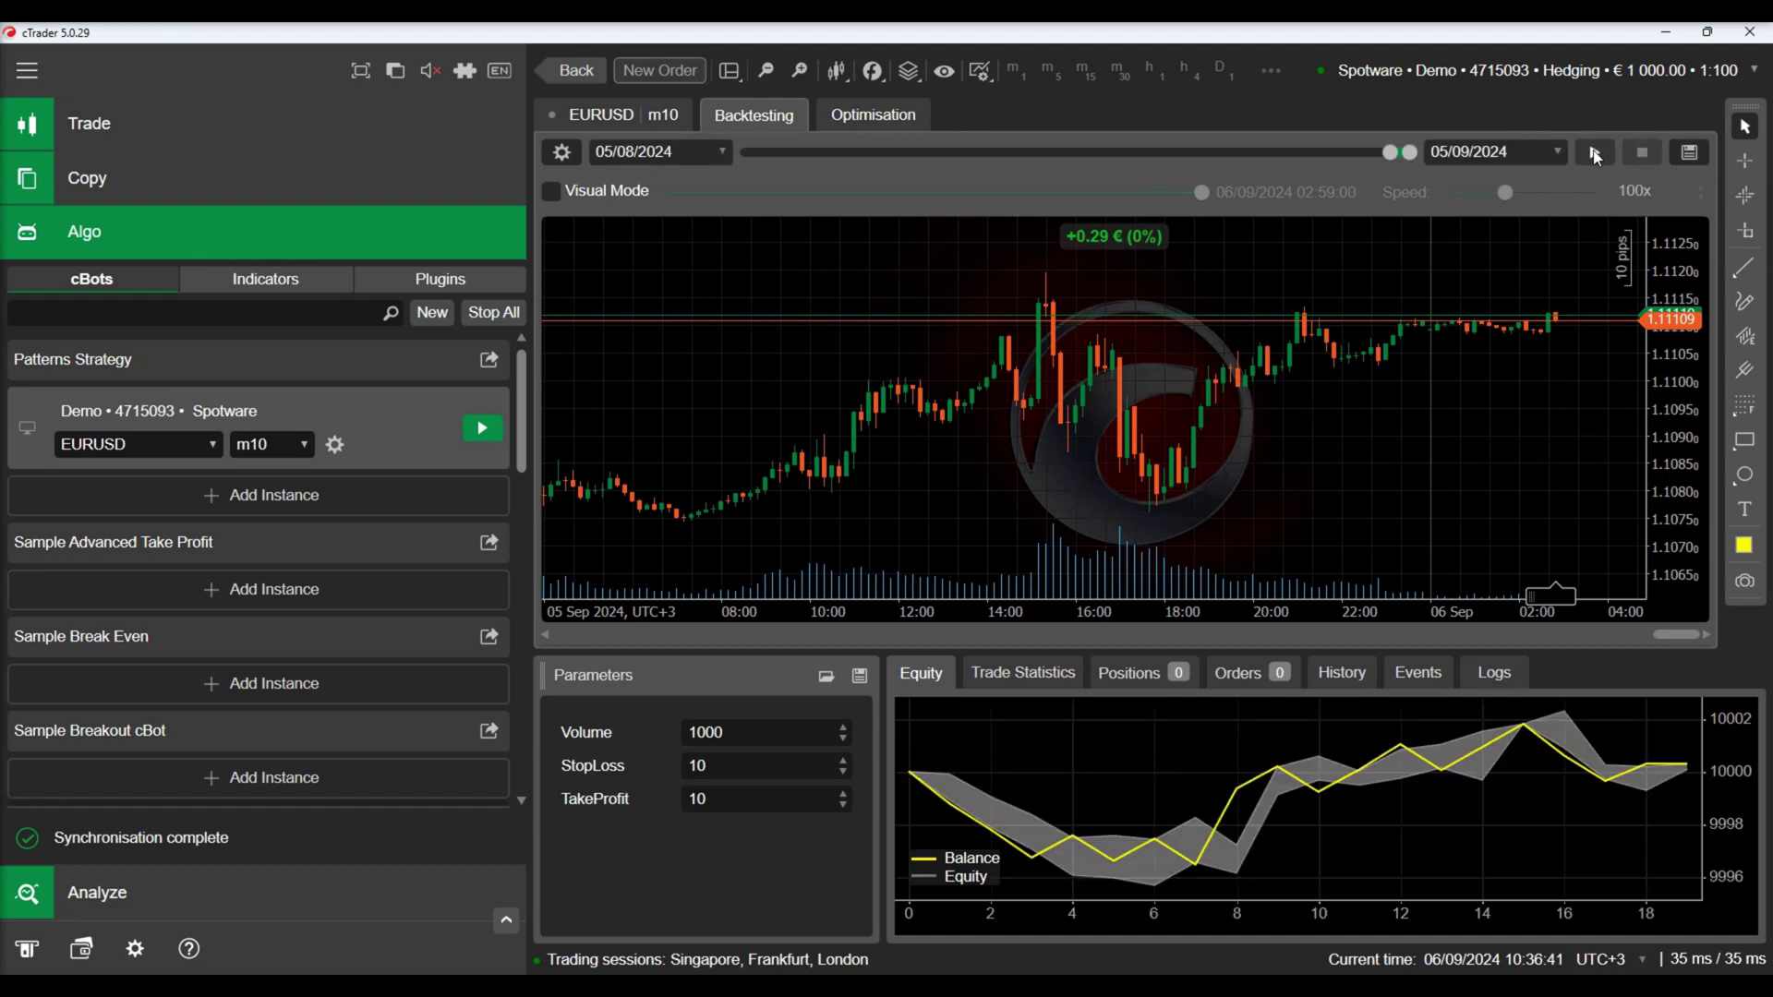
{"action": "left_click", "coordinate": [1334, 674]}
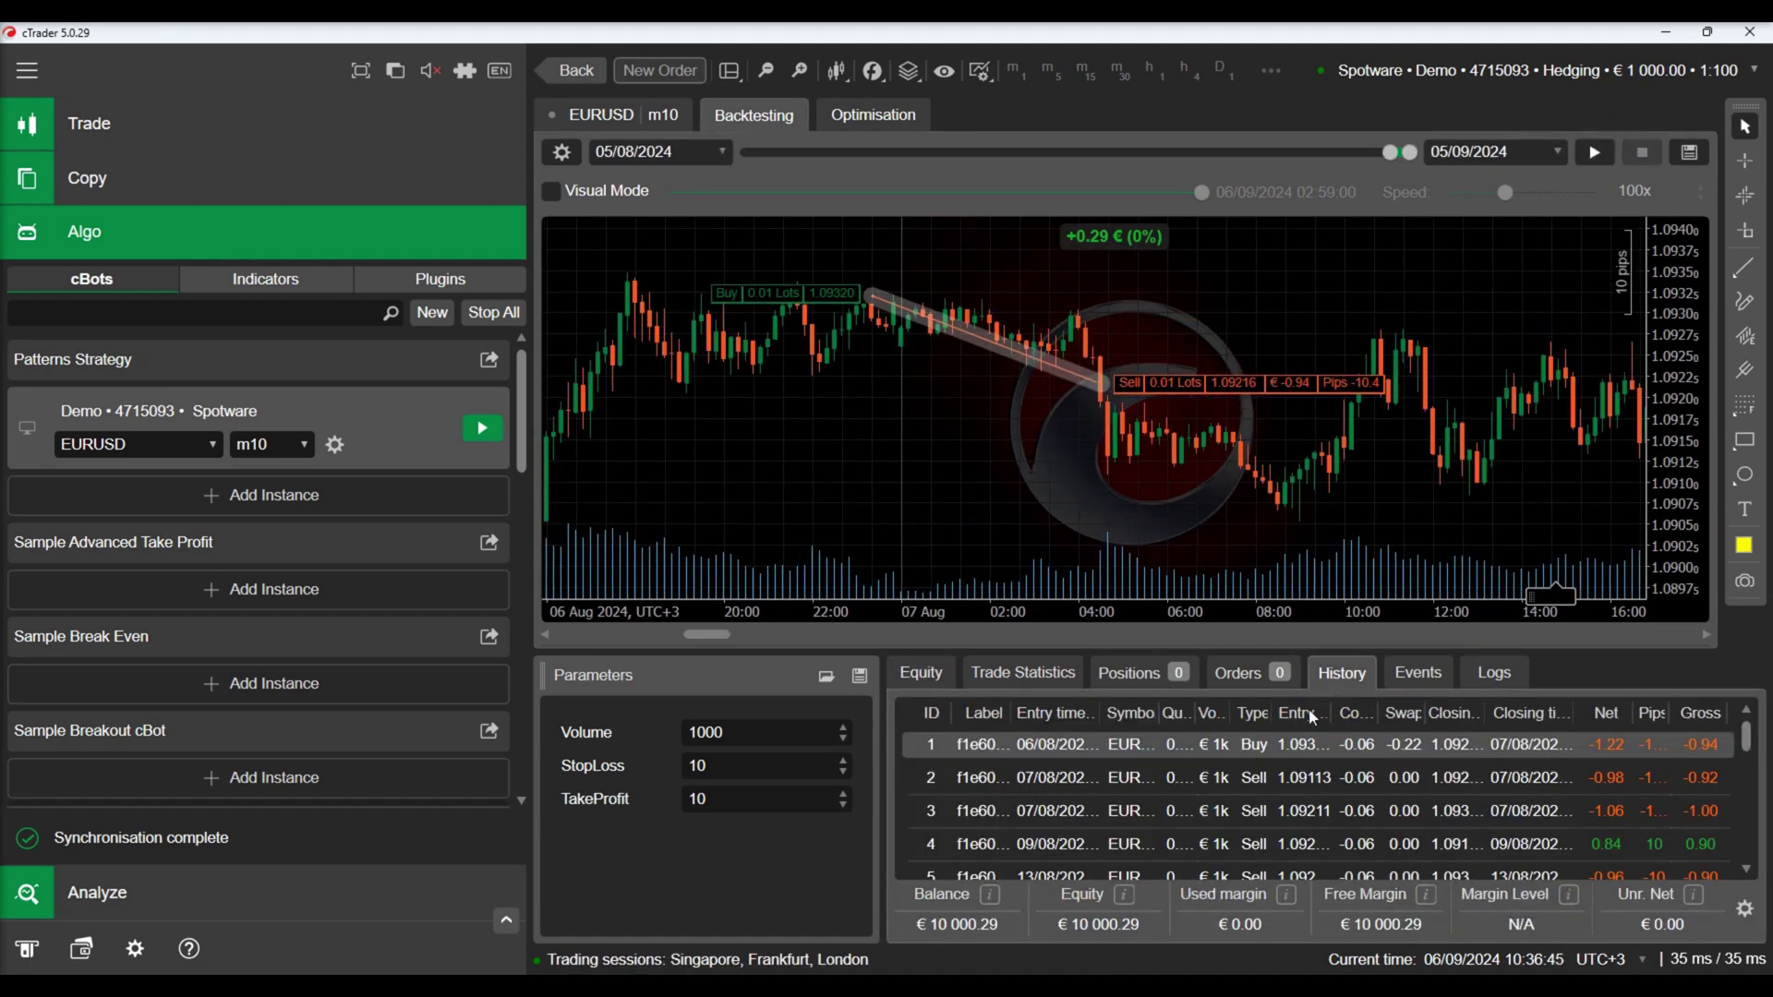
{"action": "left_click", "coordinate": [1284, 785]}
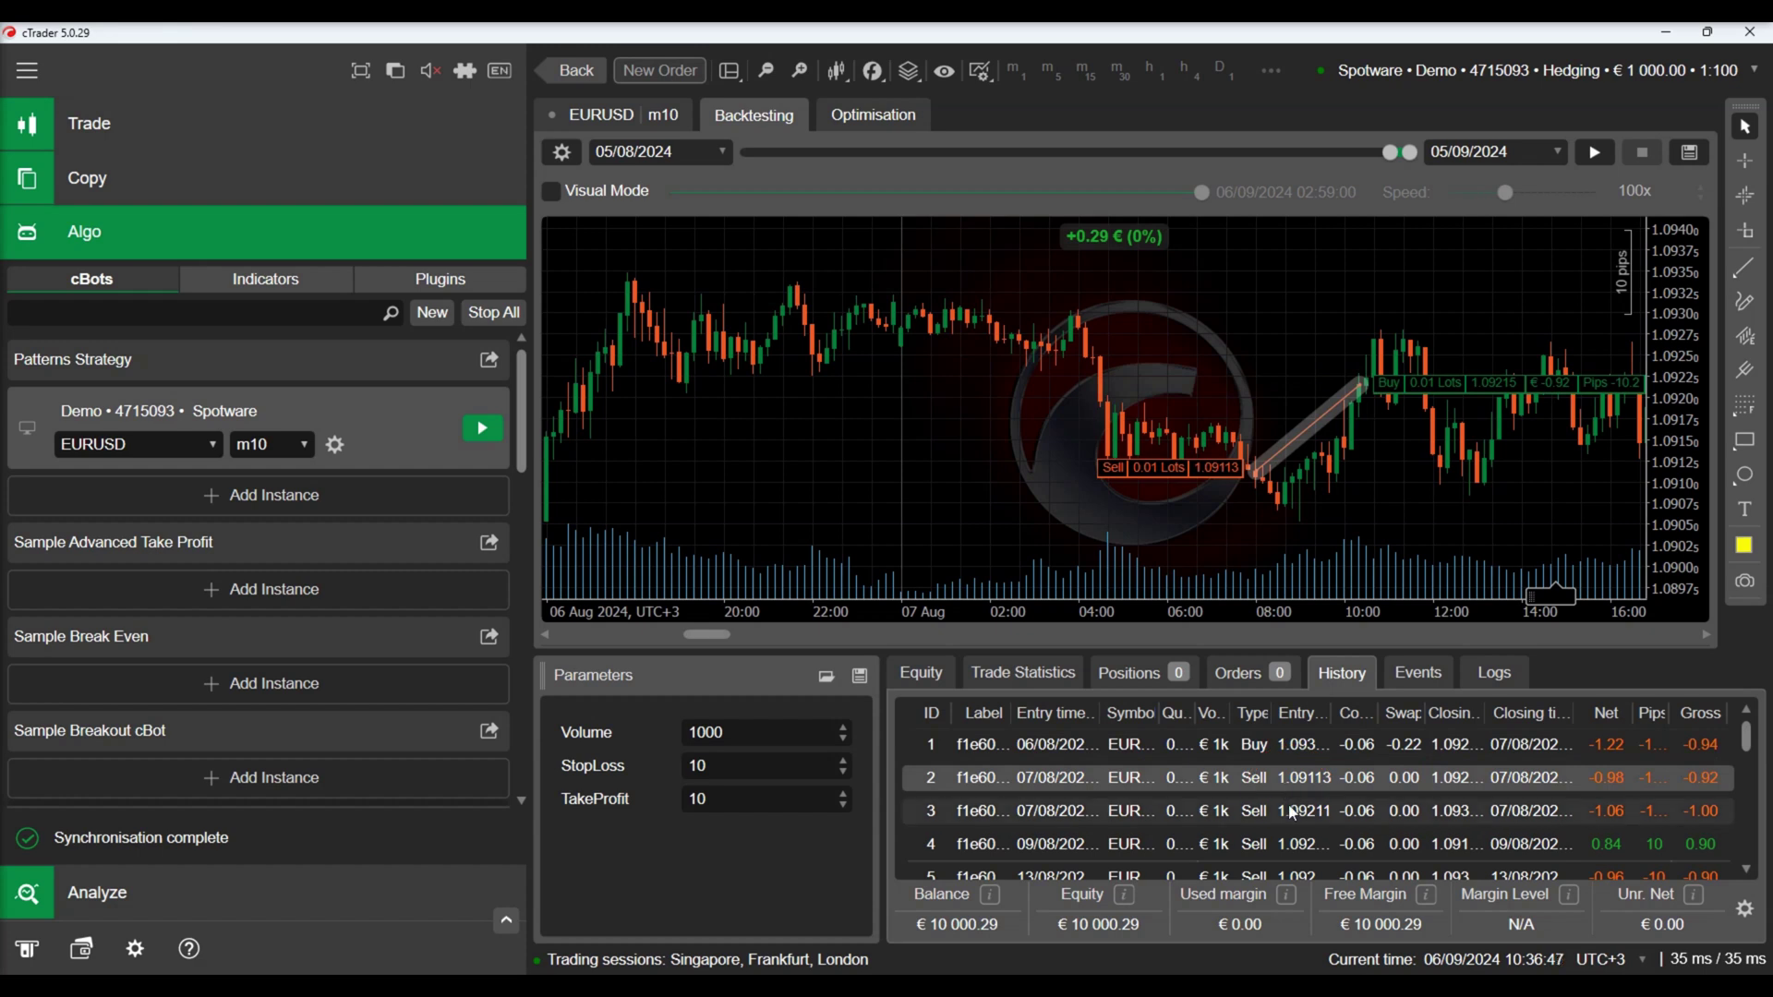
{"action": "left_click", "coordinate": [1289, 818]}
{"action": "left_click", "coordinate": [1293, 842]}
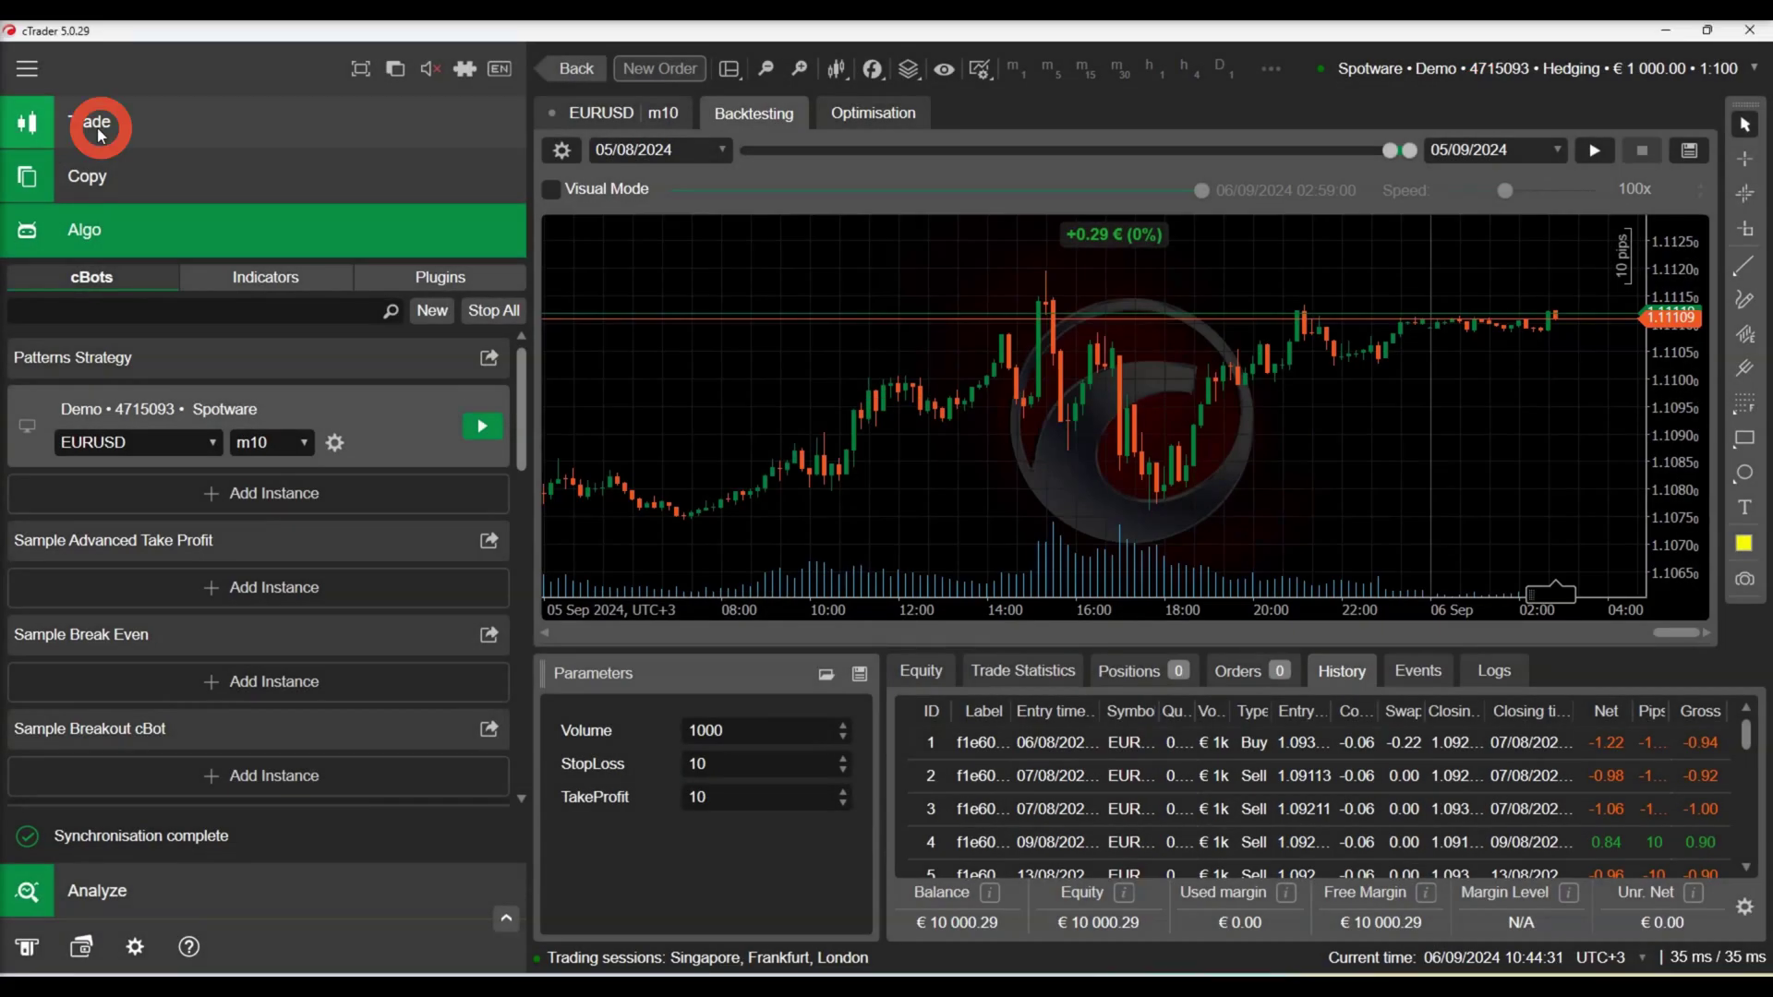
{"action": "left_click", "coordinate": [98, 128]}
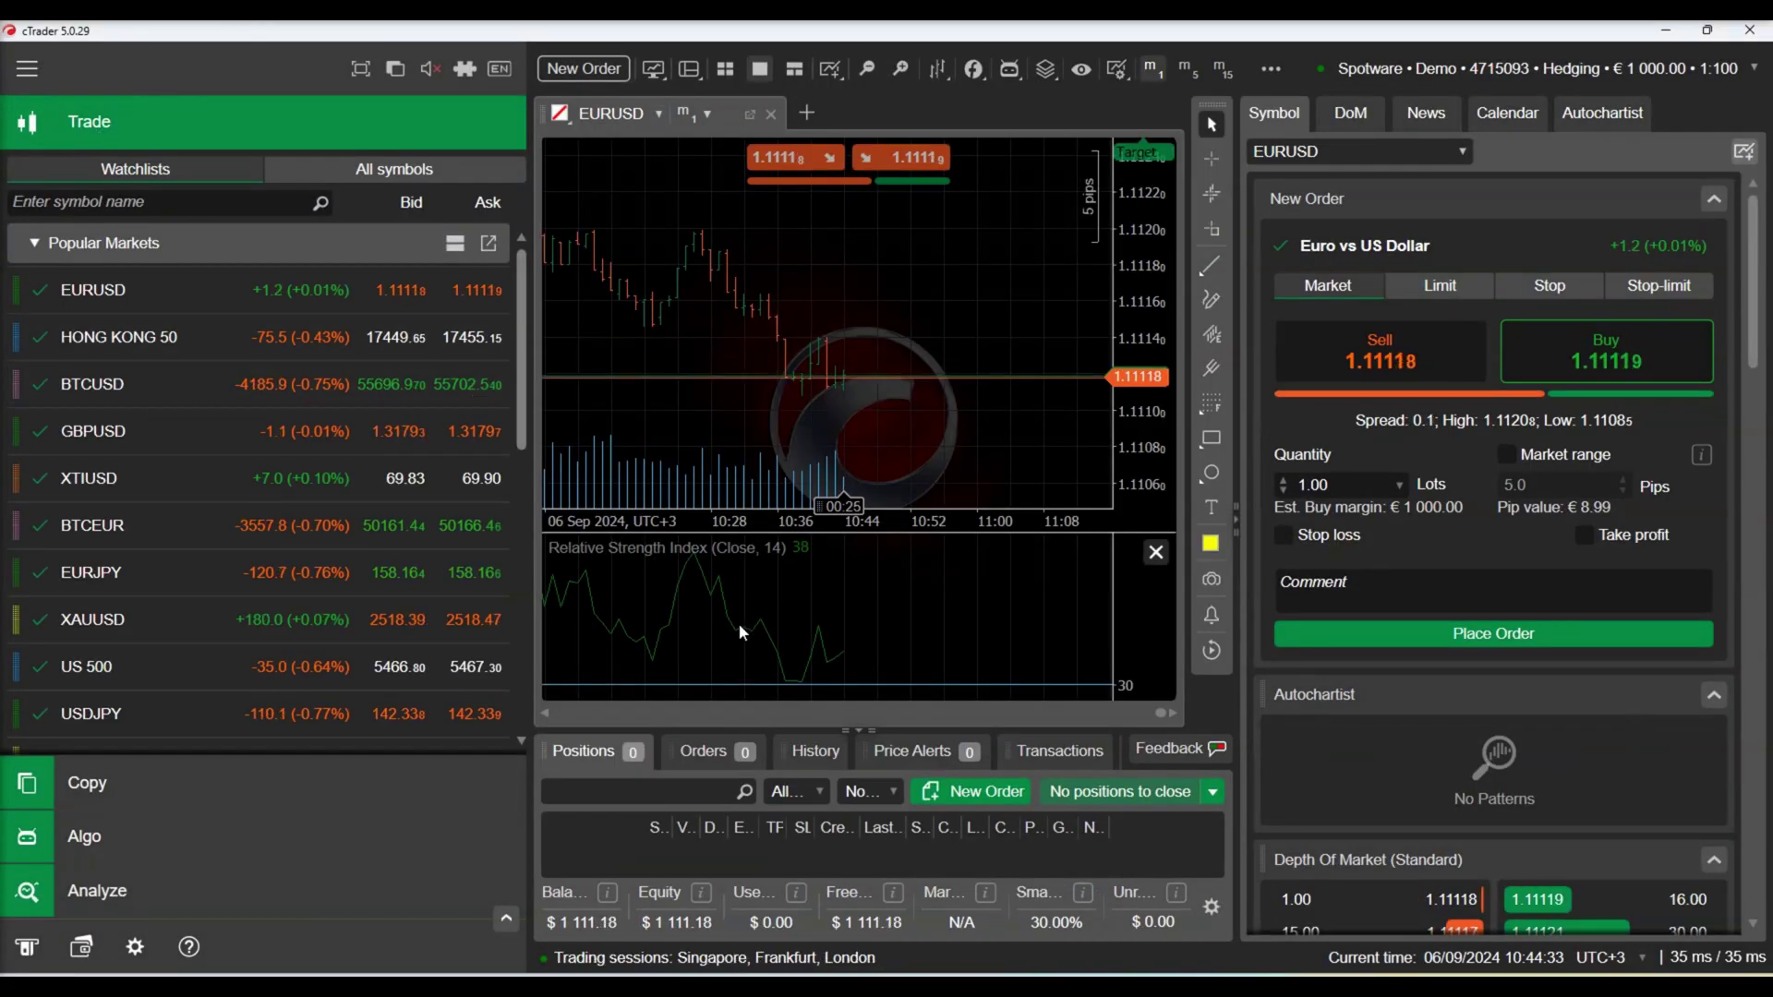
{"action": "scroll", "coordinate": [1083, 451], "scroll_direction": "down", "scroll_amount": 2}
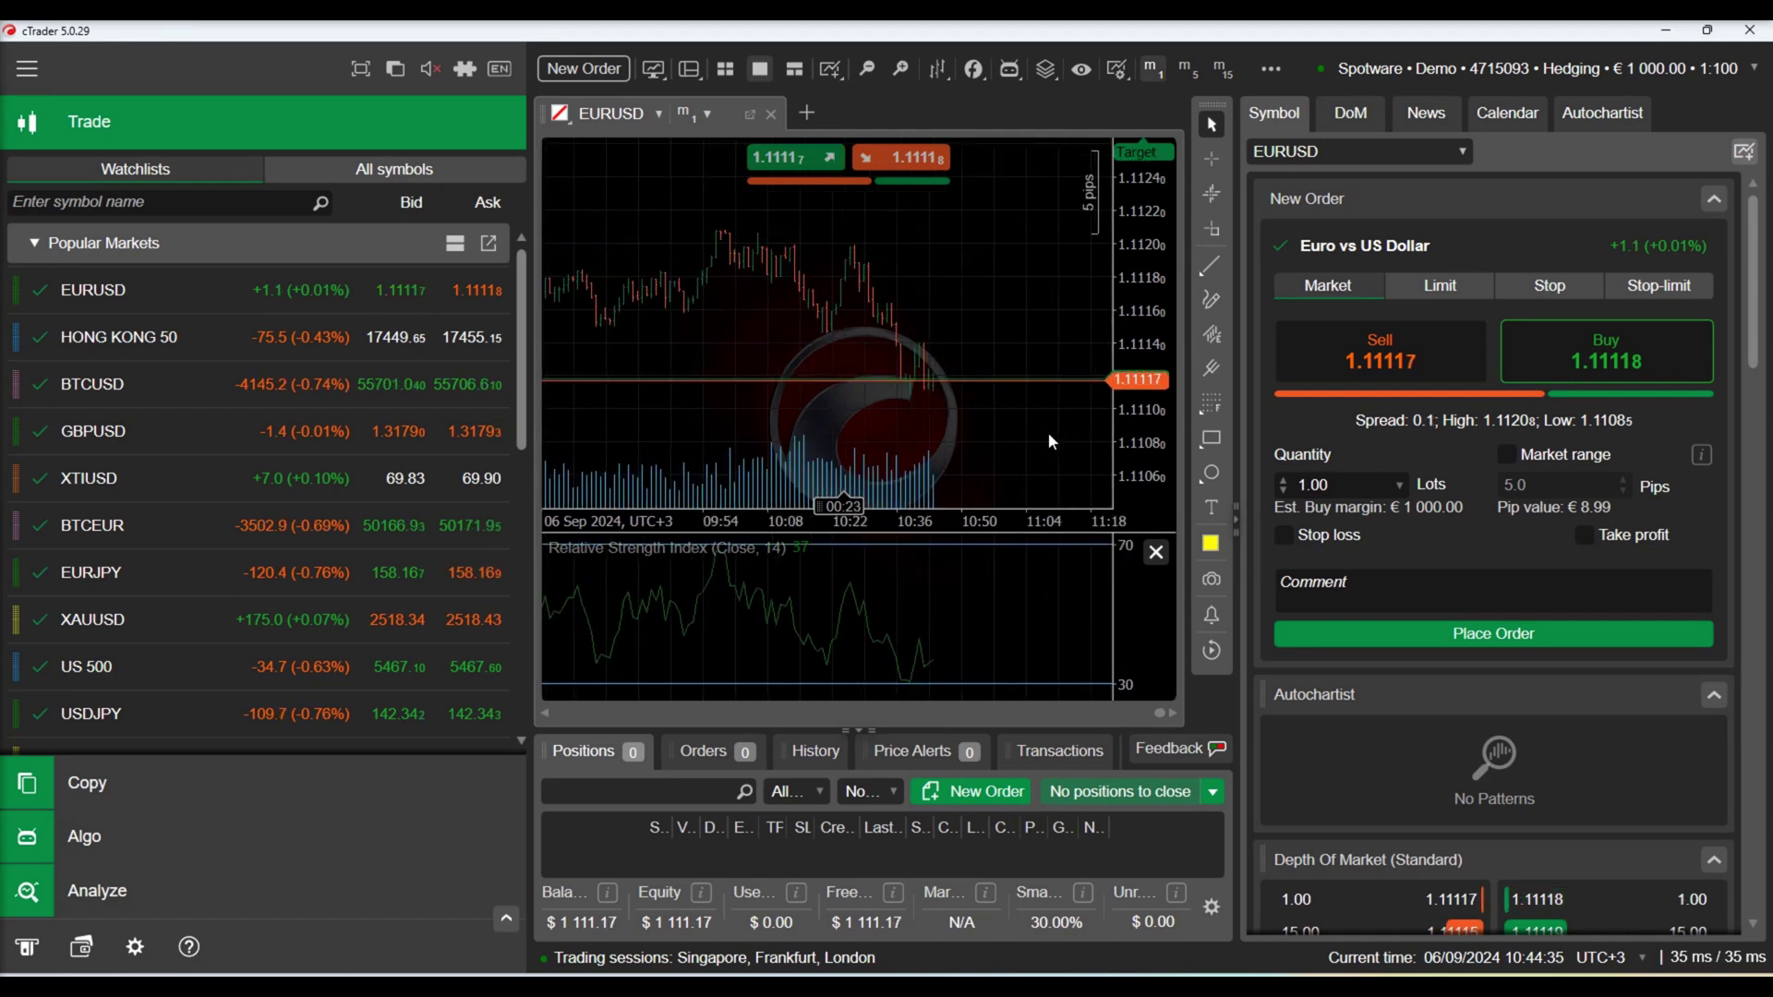
{"action": "scroll", "coordinate": [1048, 441], "scroll_direction": "down", "scroll_amount": 1}
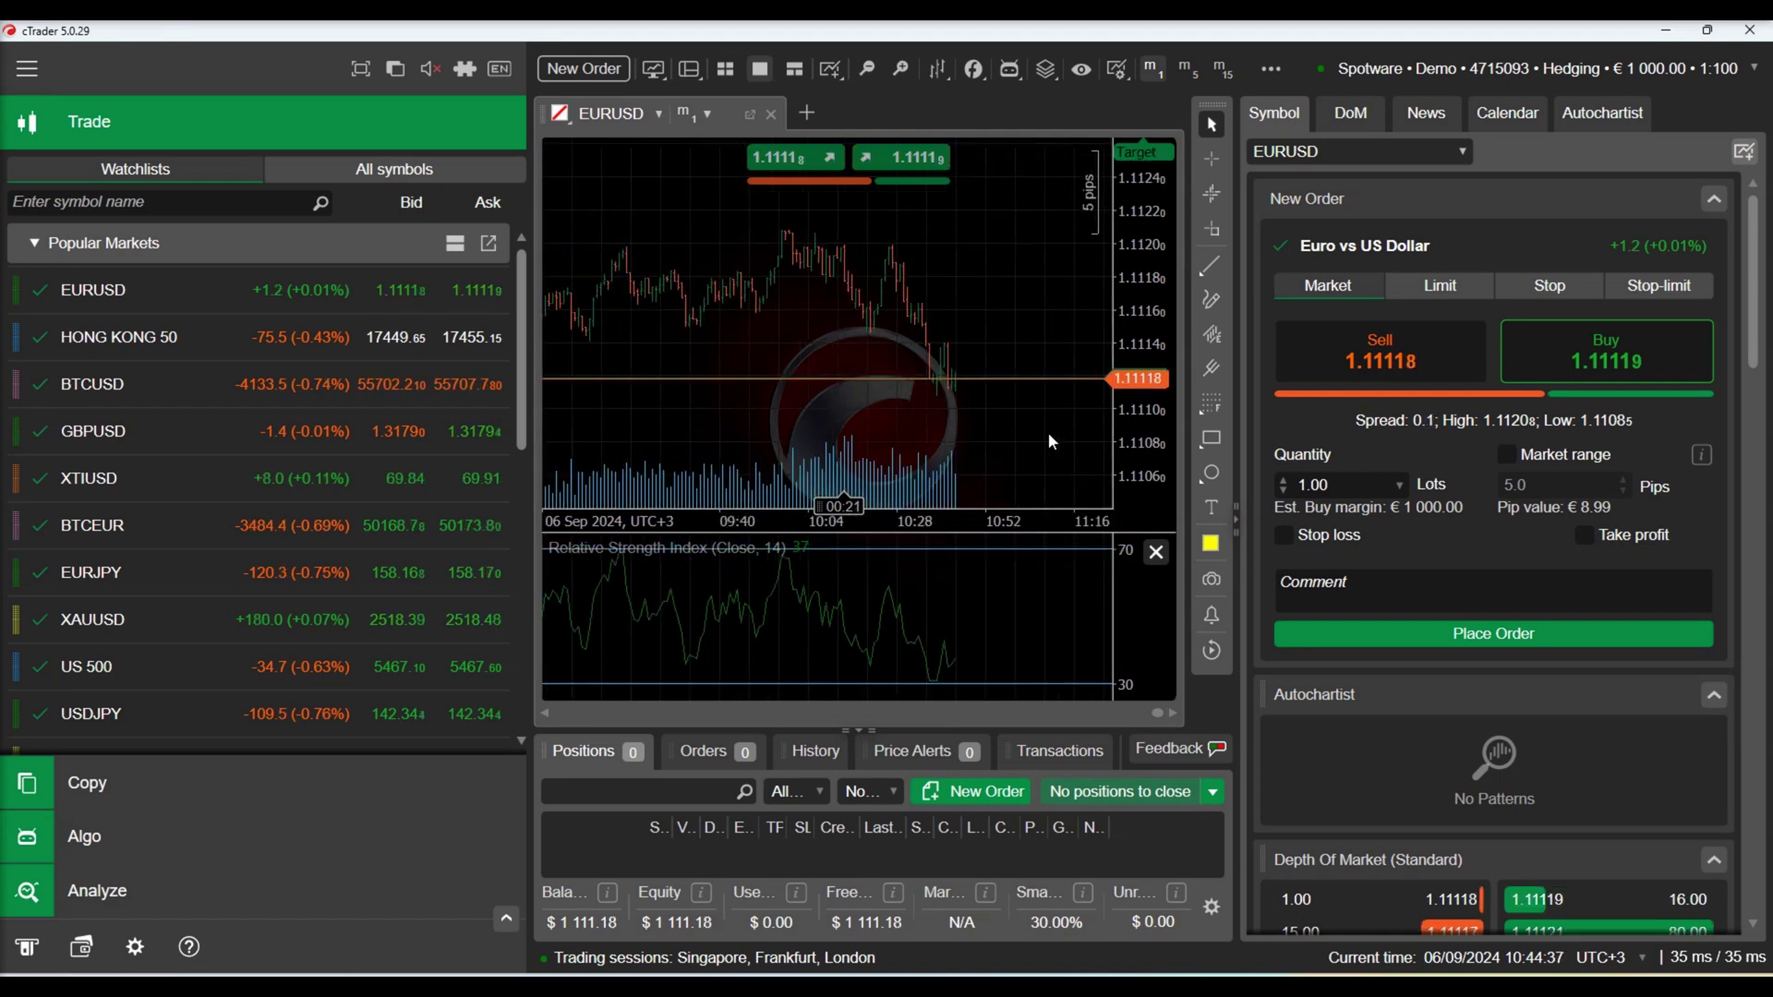
{"action": "scroll", "coordinate": [1048, 433], "scroll_direction": "down", "scroll_amount": 1}
{"action": "scroll", "coordinate": [1049, 434], "scroll_direction": "down", "scroll_amount": 1}
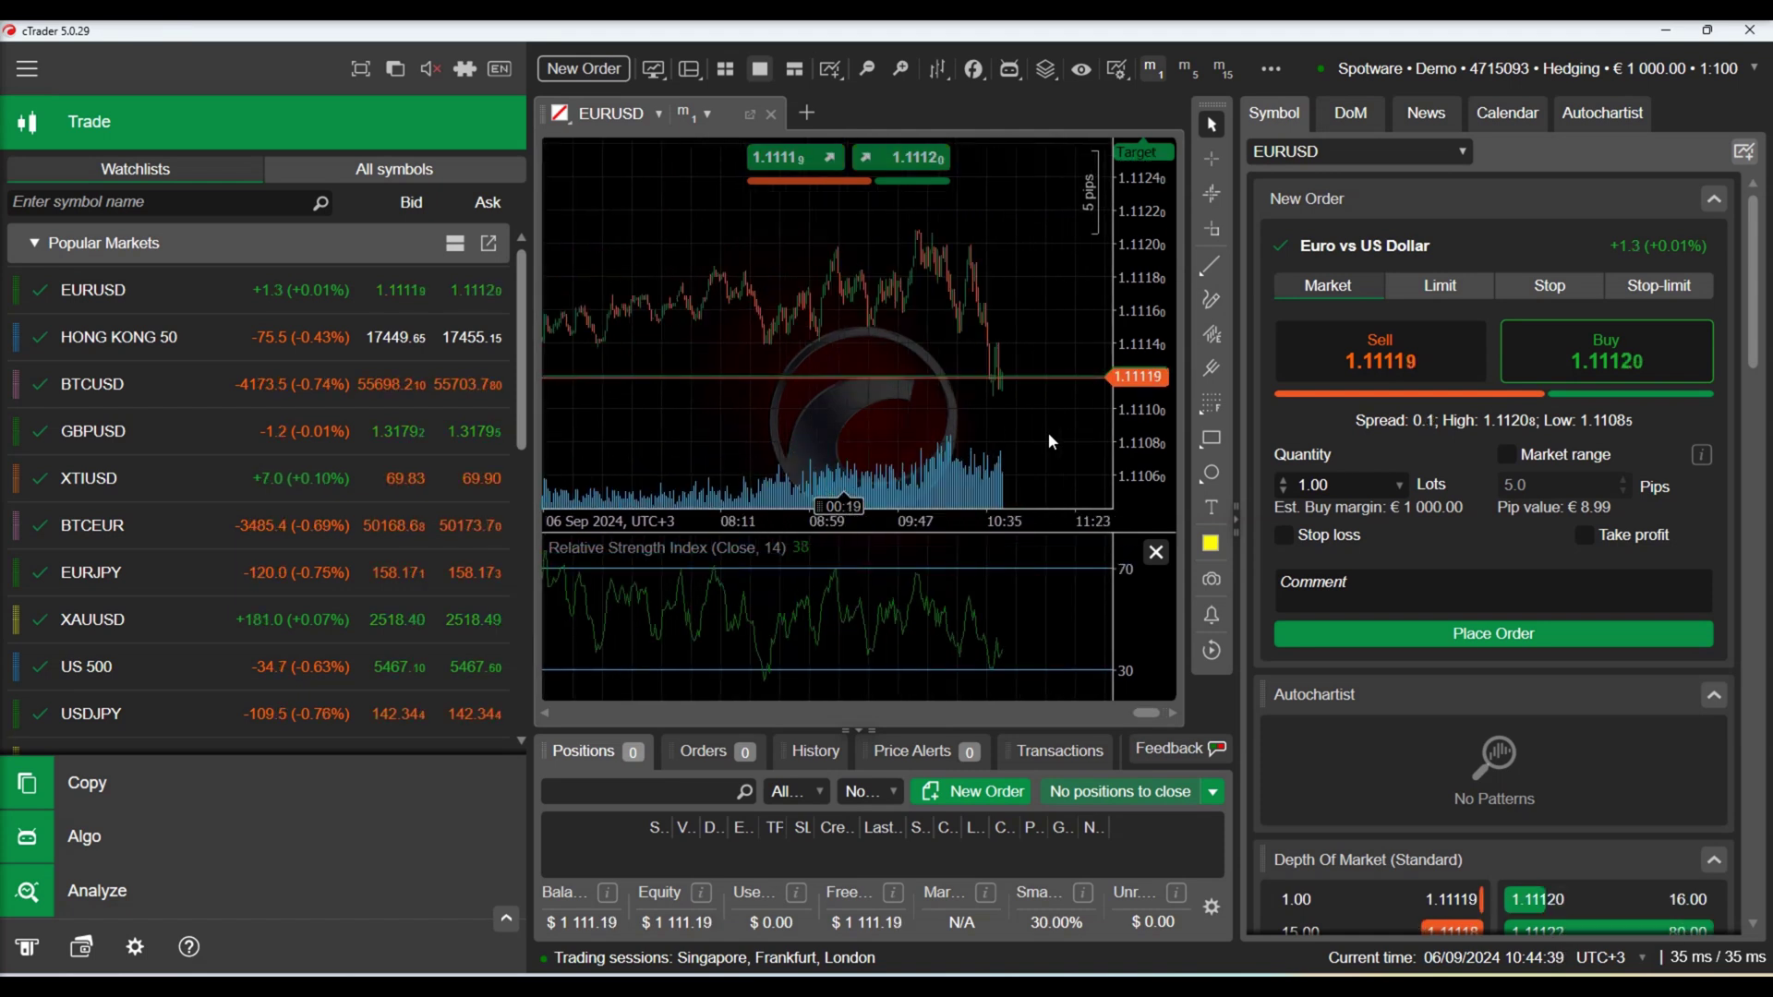
{"action": "scroll", "coordinate": [1048, 435], "scroll_direction": "down", "scroll_amount": 1}
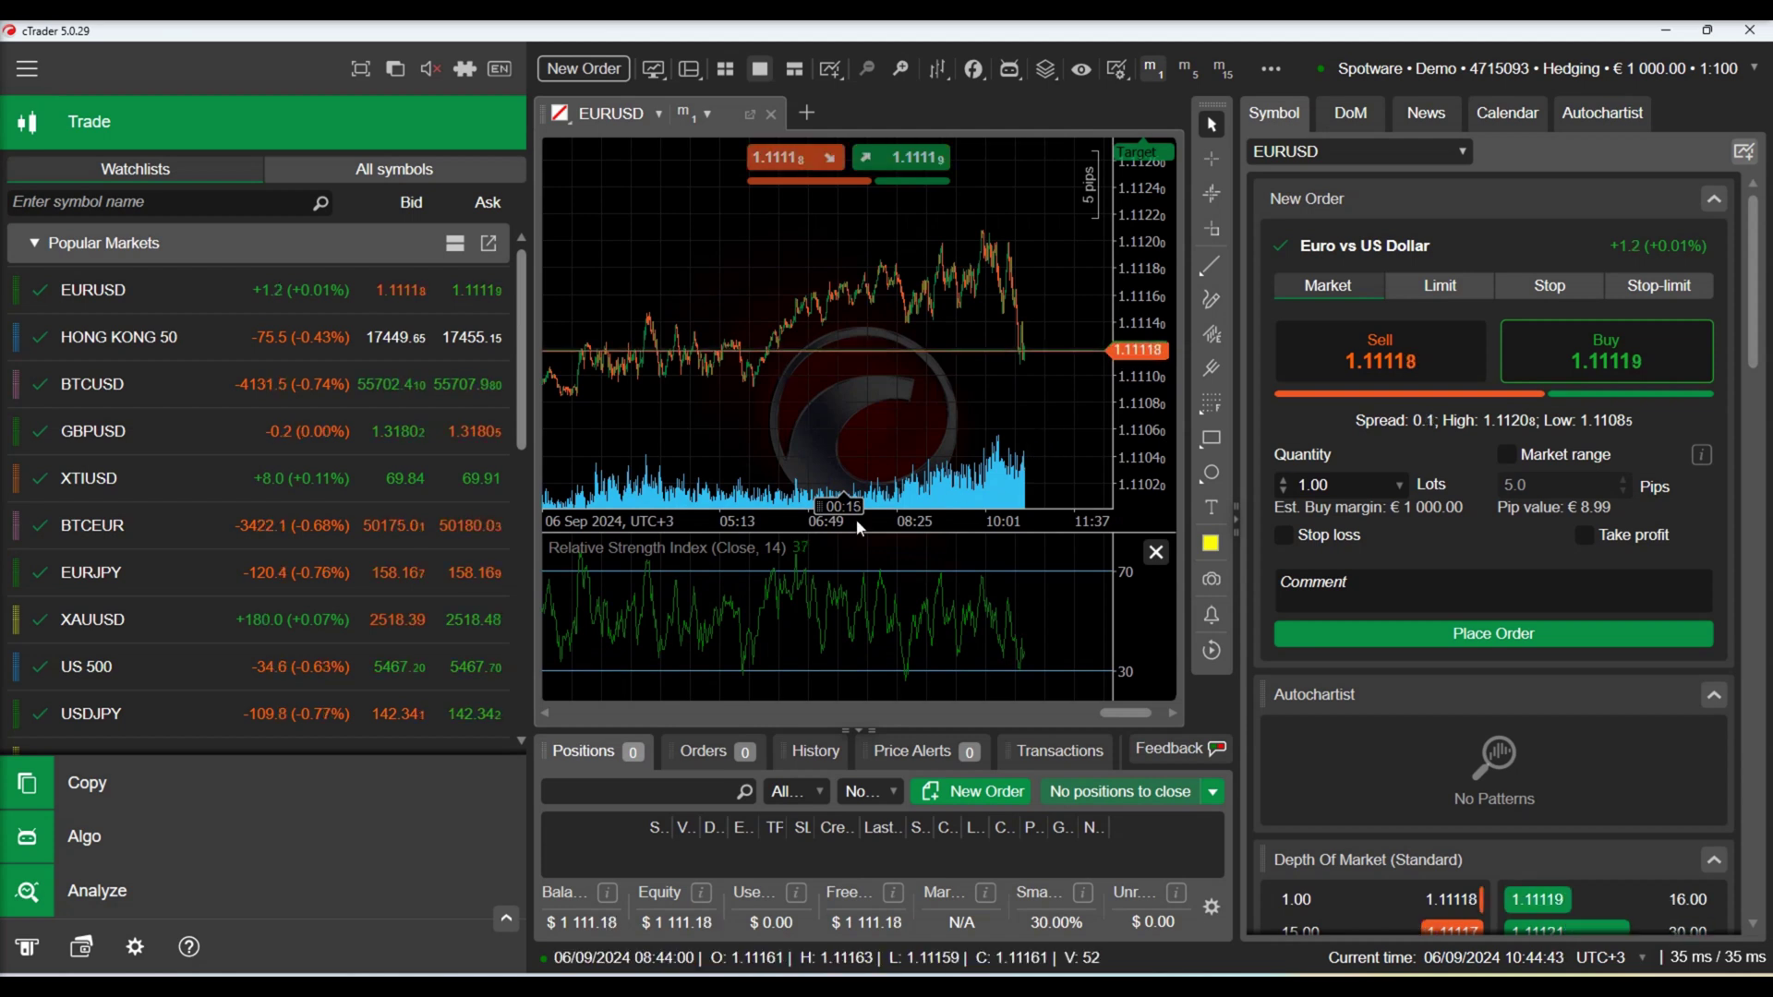
{"action": "mouse_move", "coordinate": [797, 584]}
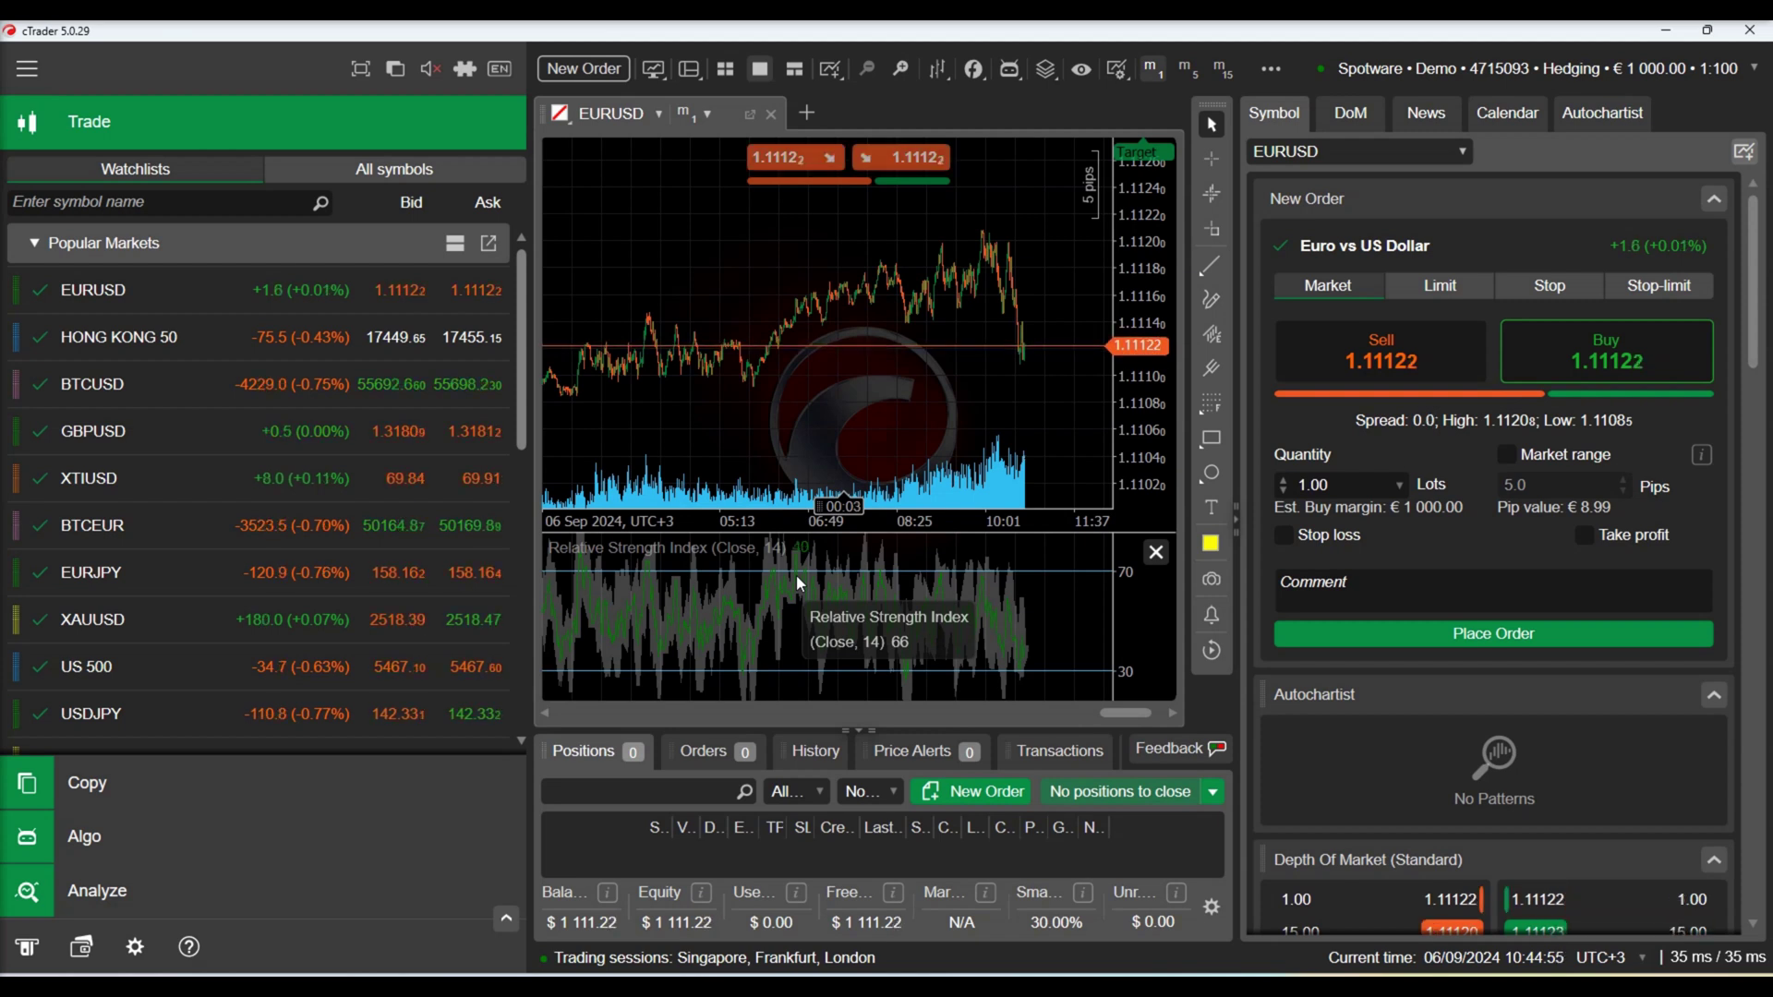
{"action": "left_click", "coordinate": [164, 848]}
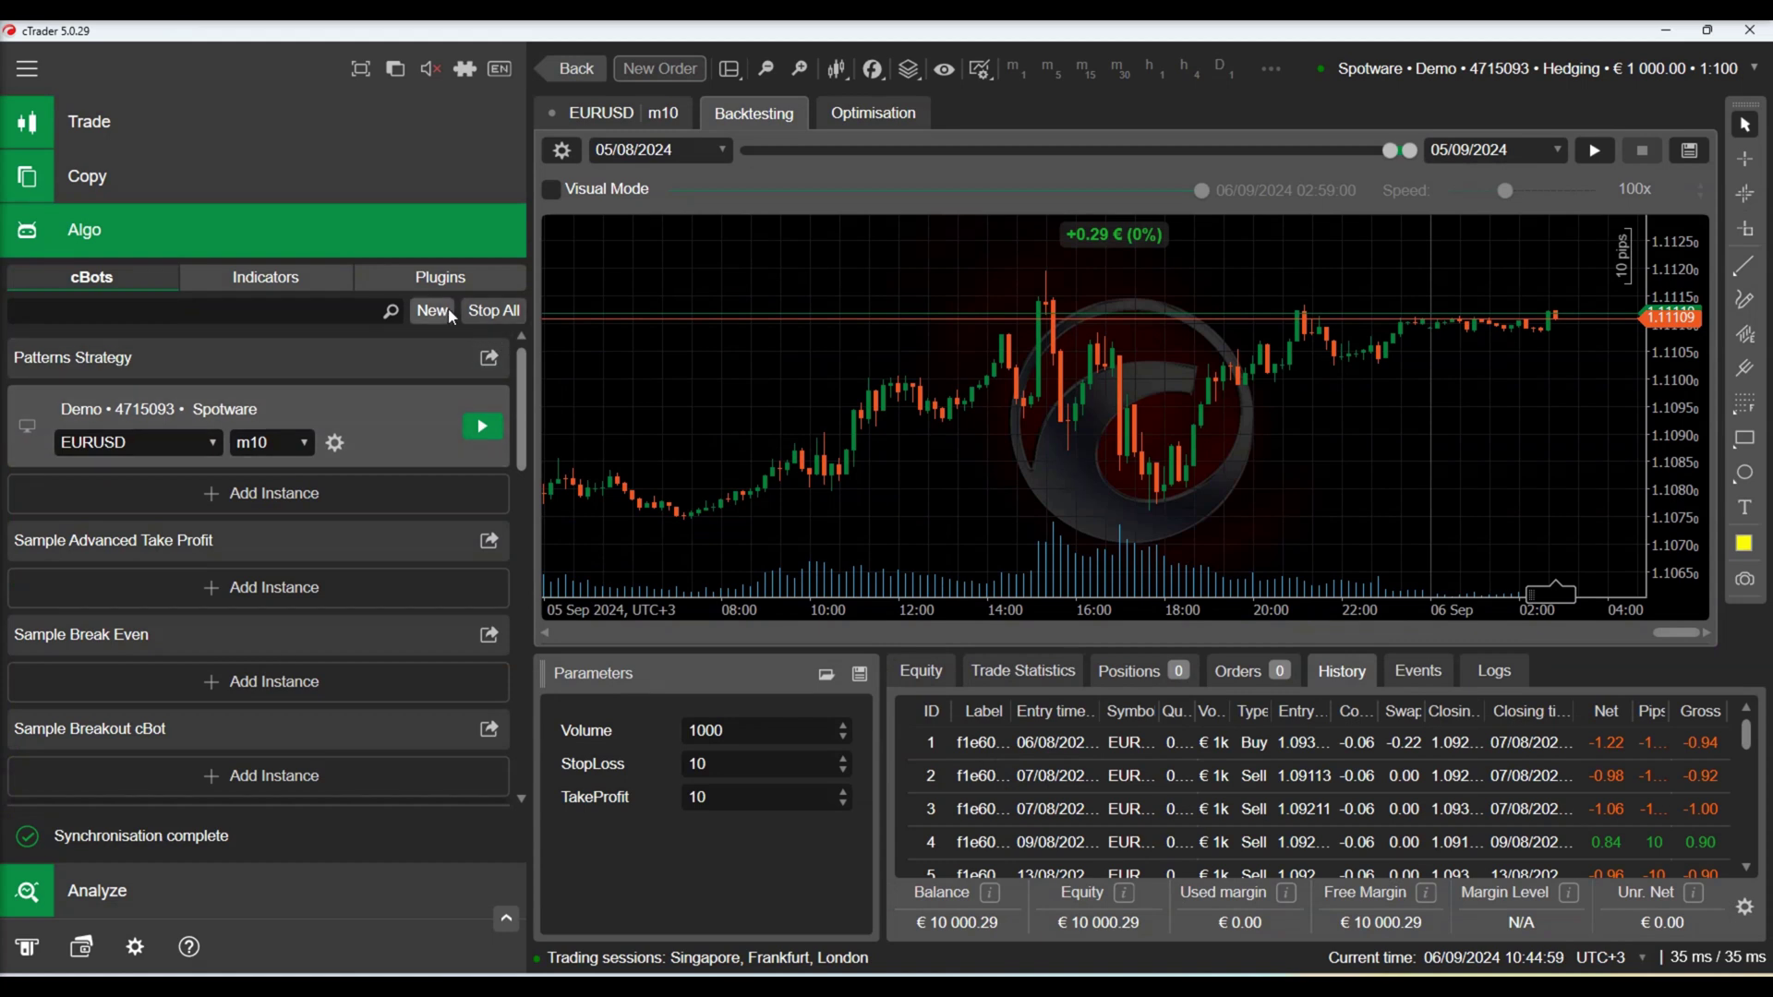
Create a blank-template cBot named 'RSI Reversal Strategy'.
{"action": "left_click", "coordinate": [447, 309]}
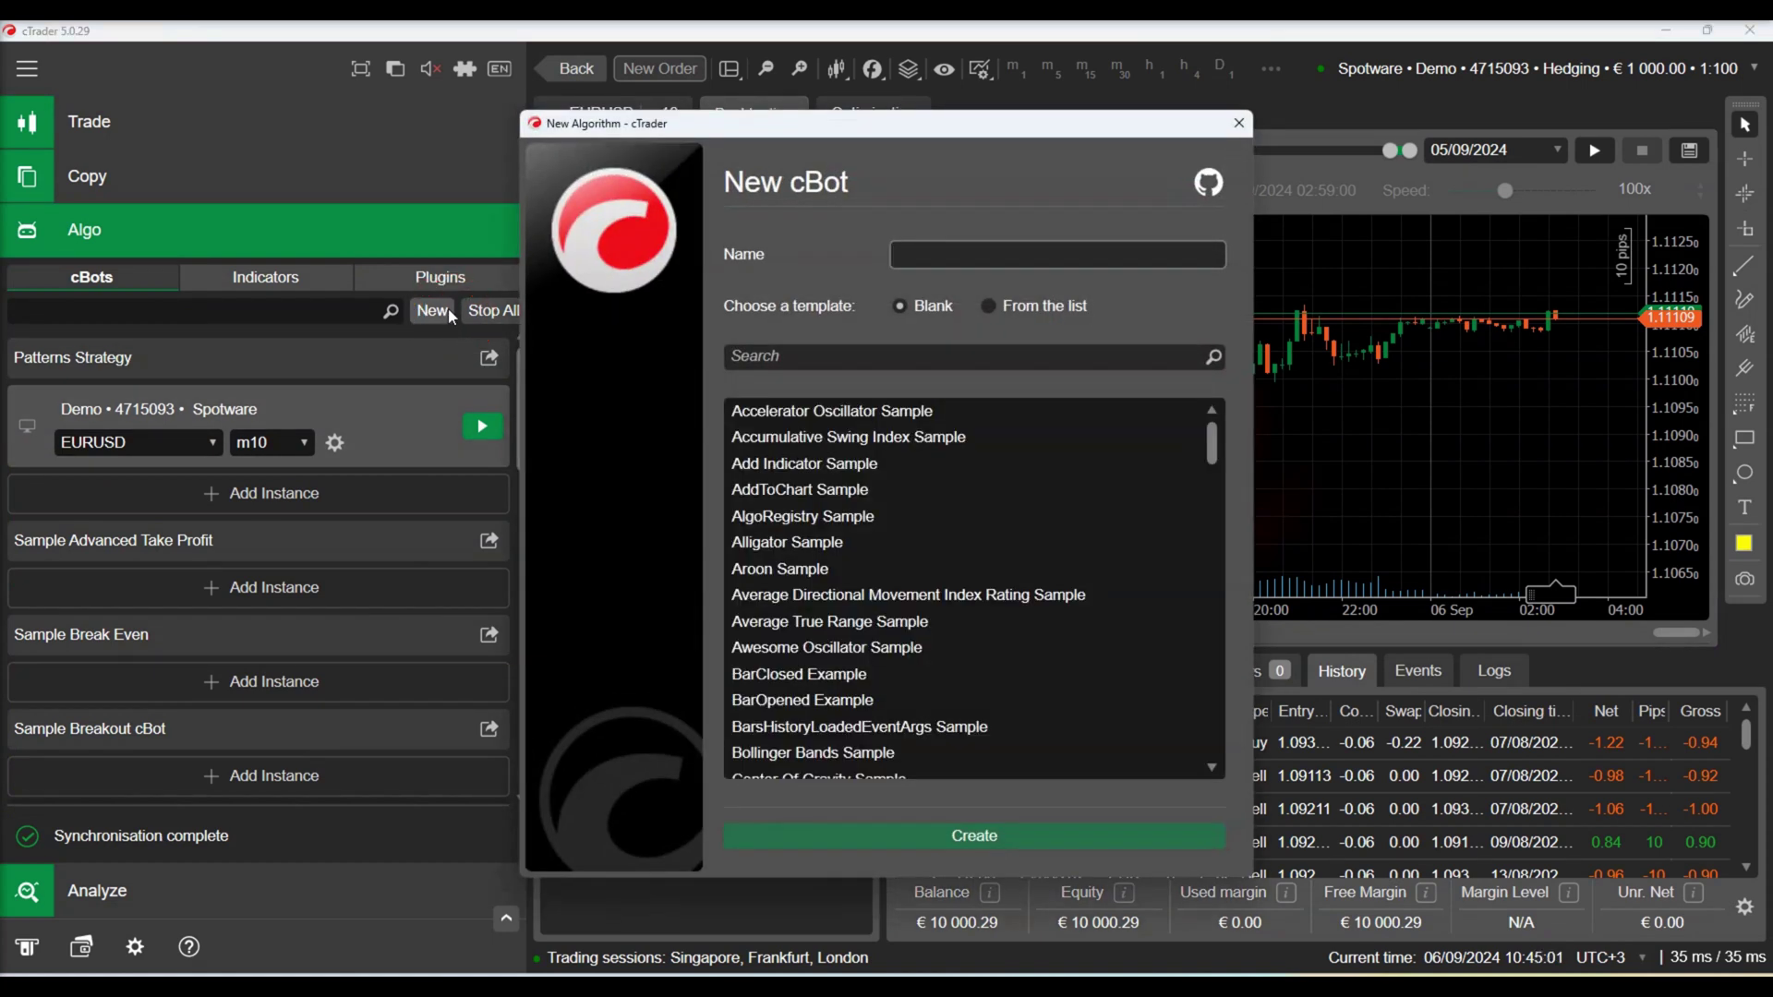
{"action": "type", "text": "RSI"}
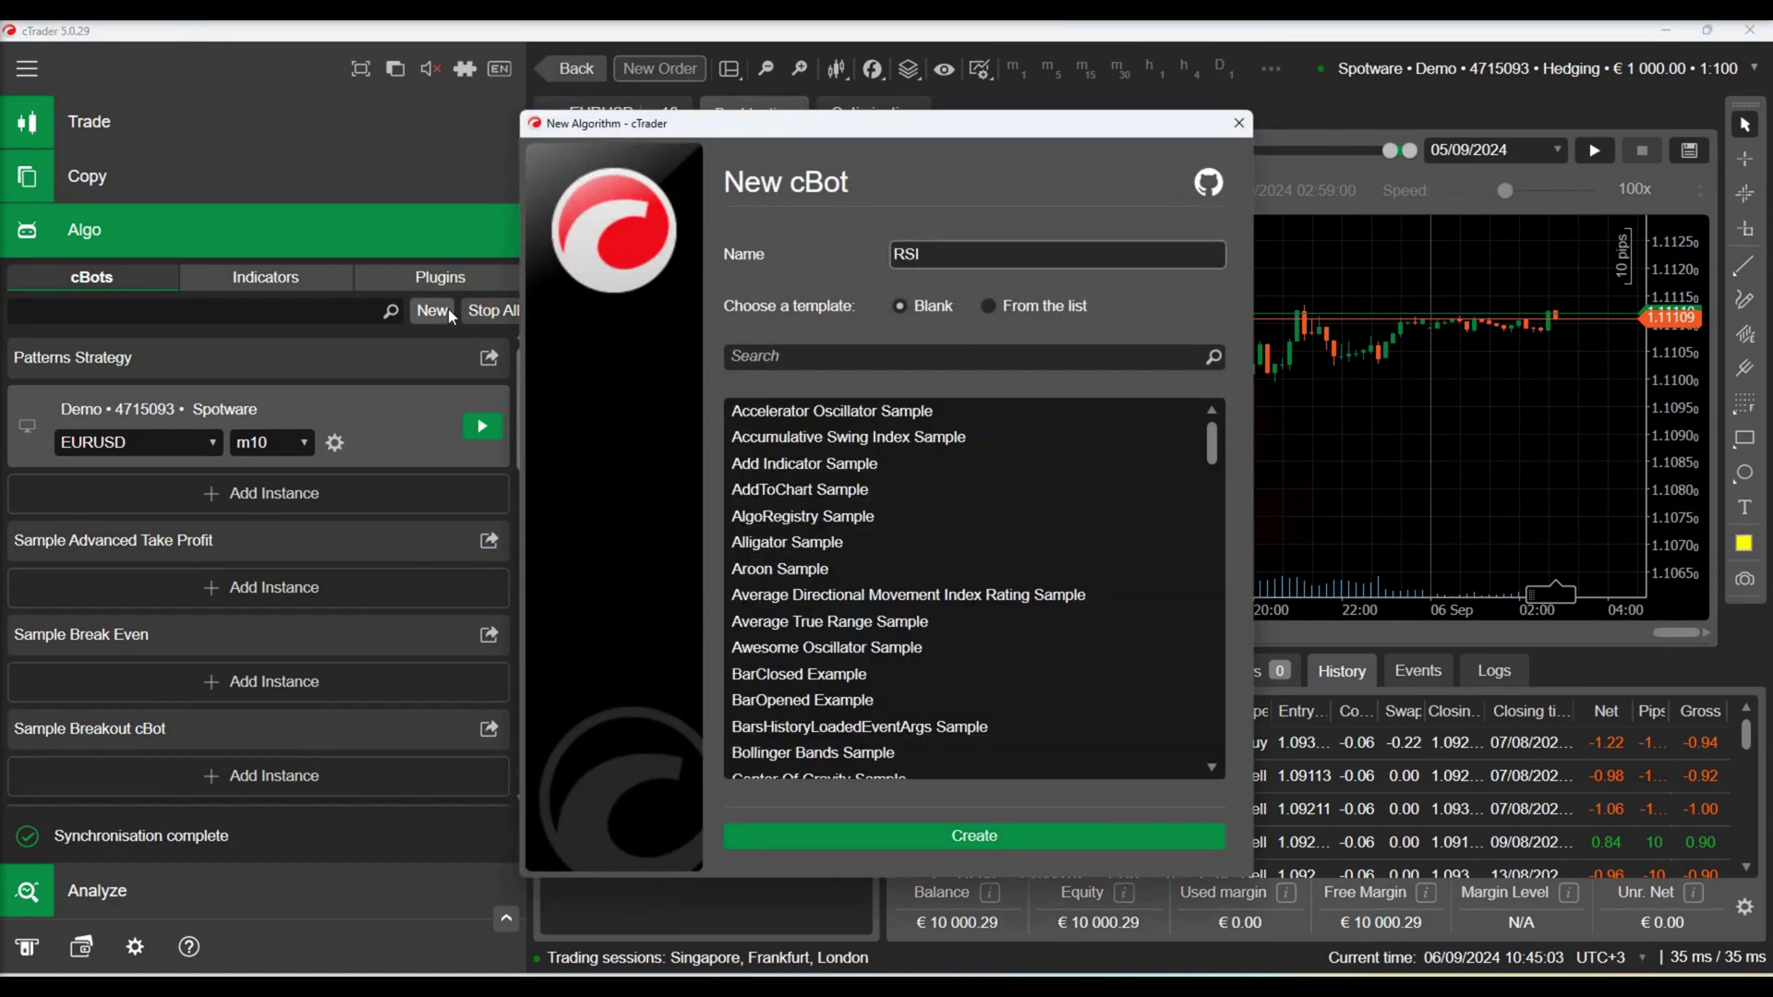
{"action": "type", "text": " Reversal "}
{"action": "type", "text": "Strategy"}
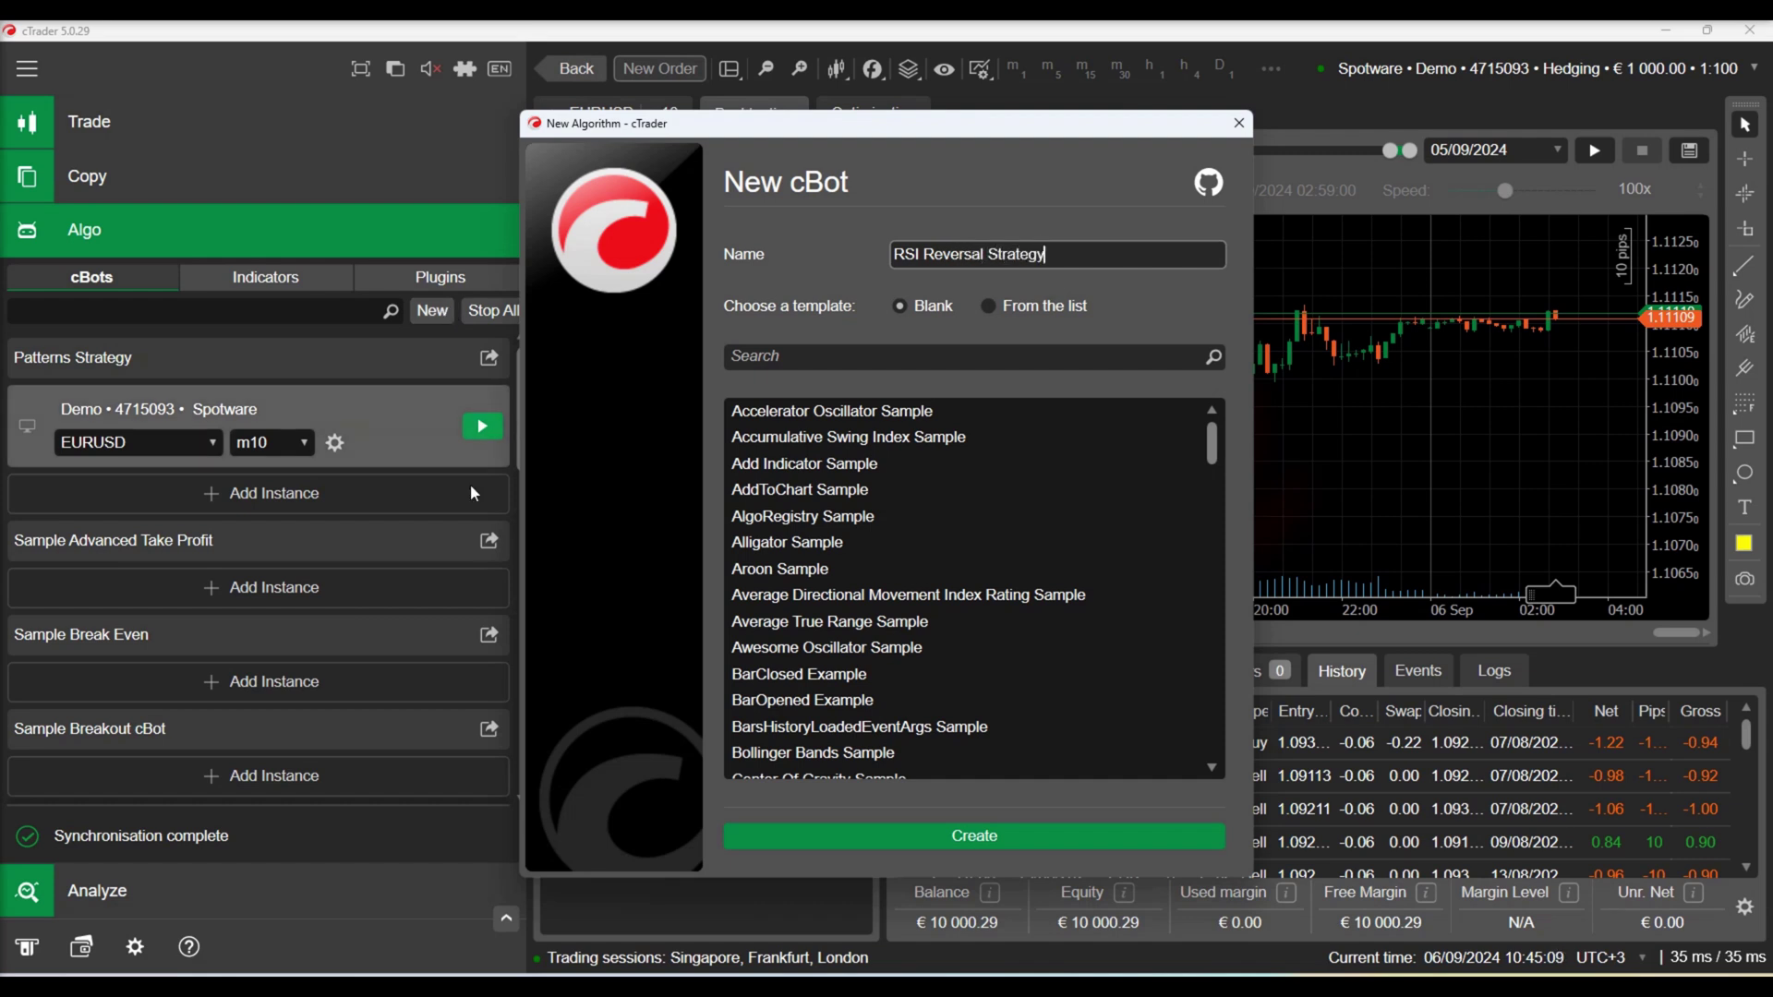
{"action": "left_click", "coordinate": [945, 835]}
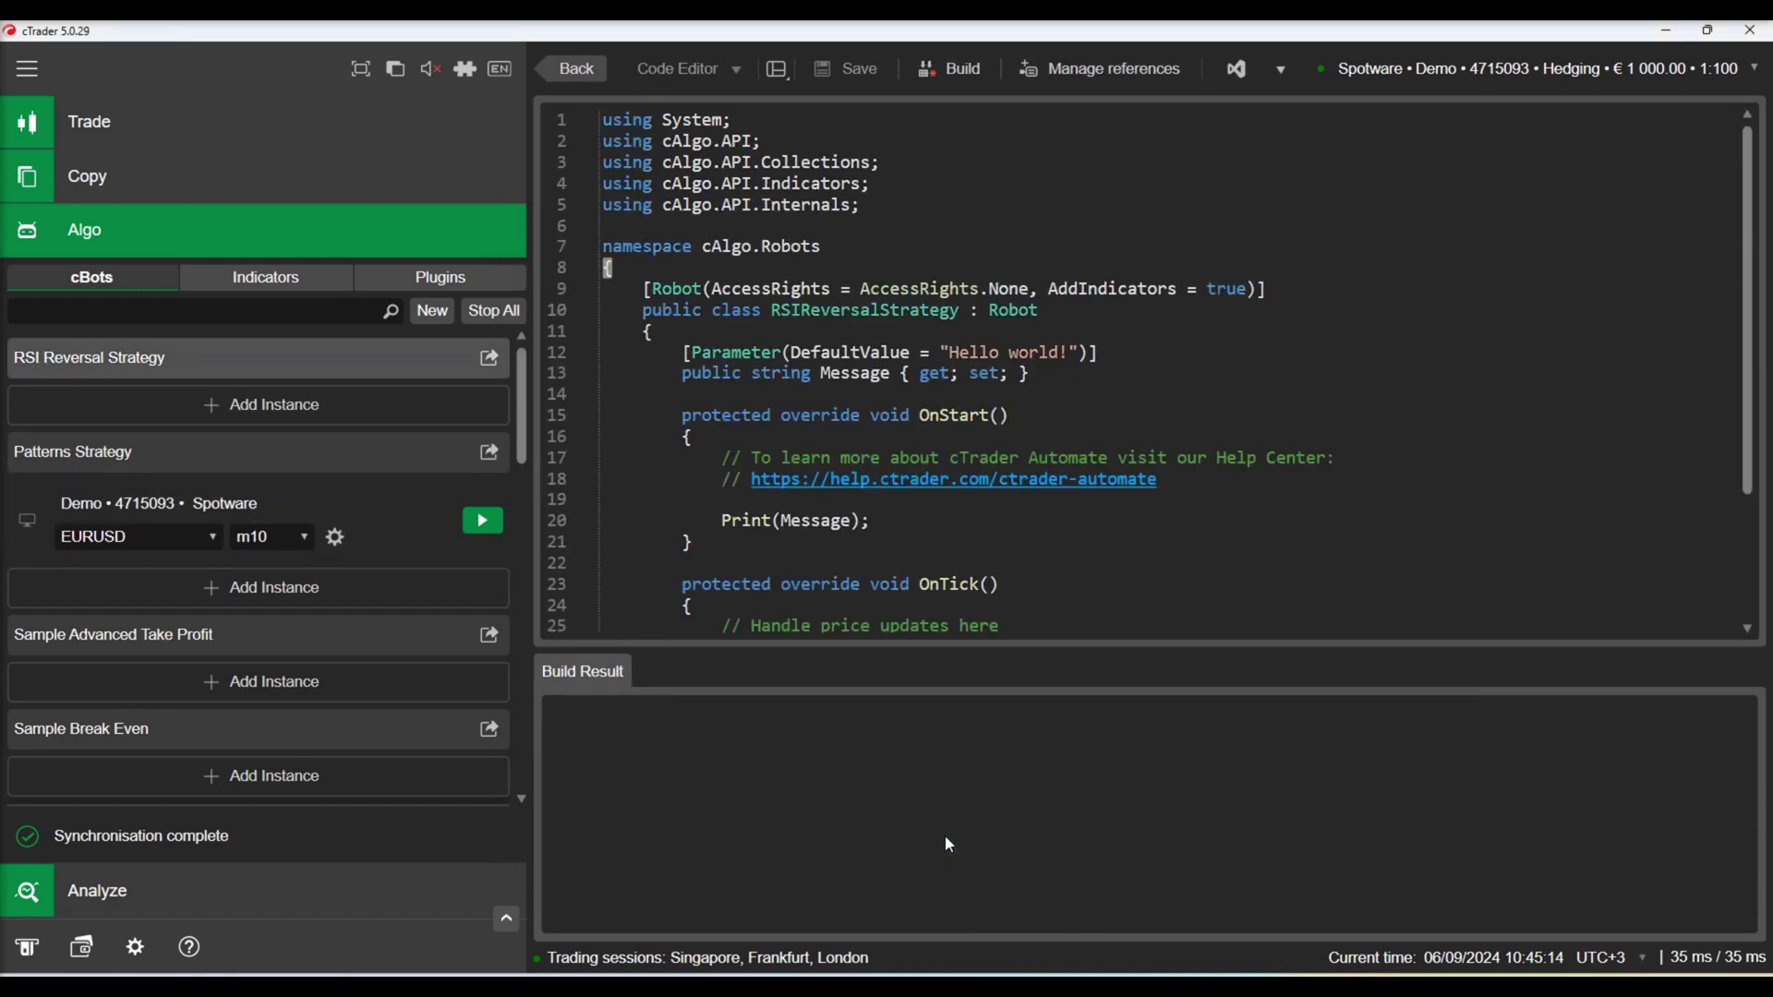
Change the Message parameter into int BuyLevel with default 30 and duplicate it.
{"action": "double_click", "coordinate": [841, 371]}
{"action": "type", "text": "BuyLevel"}
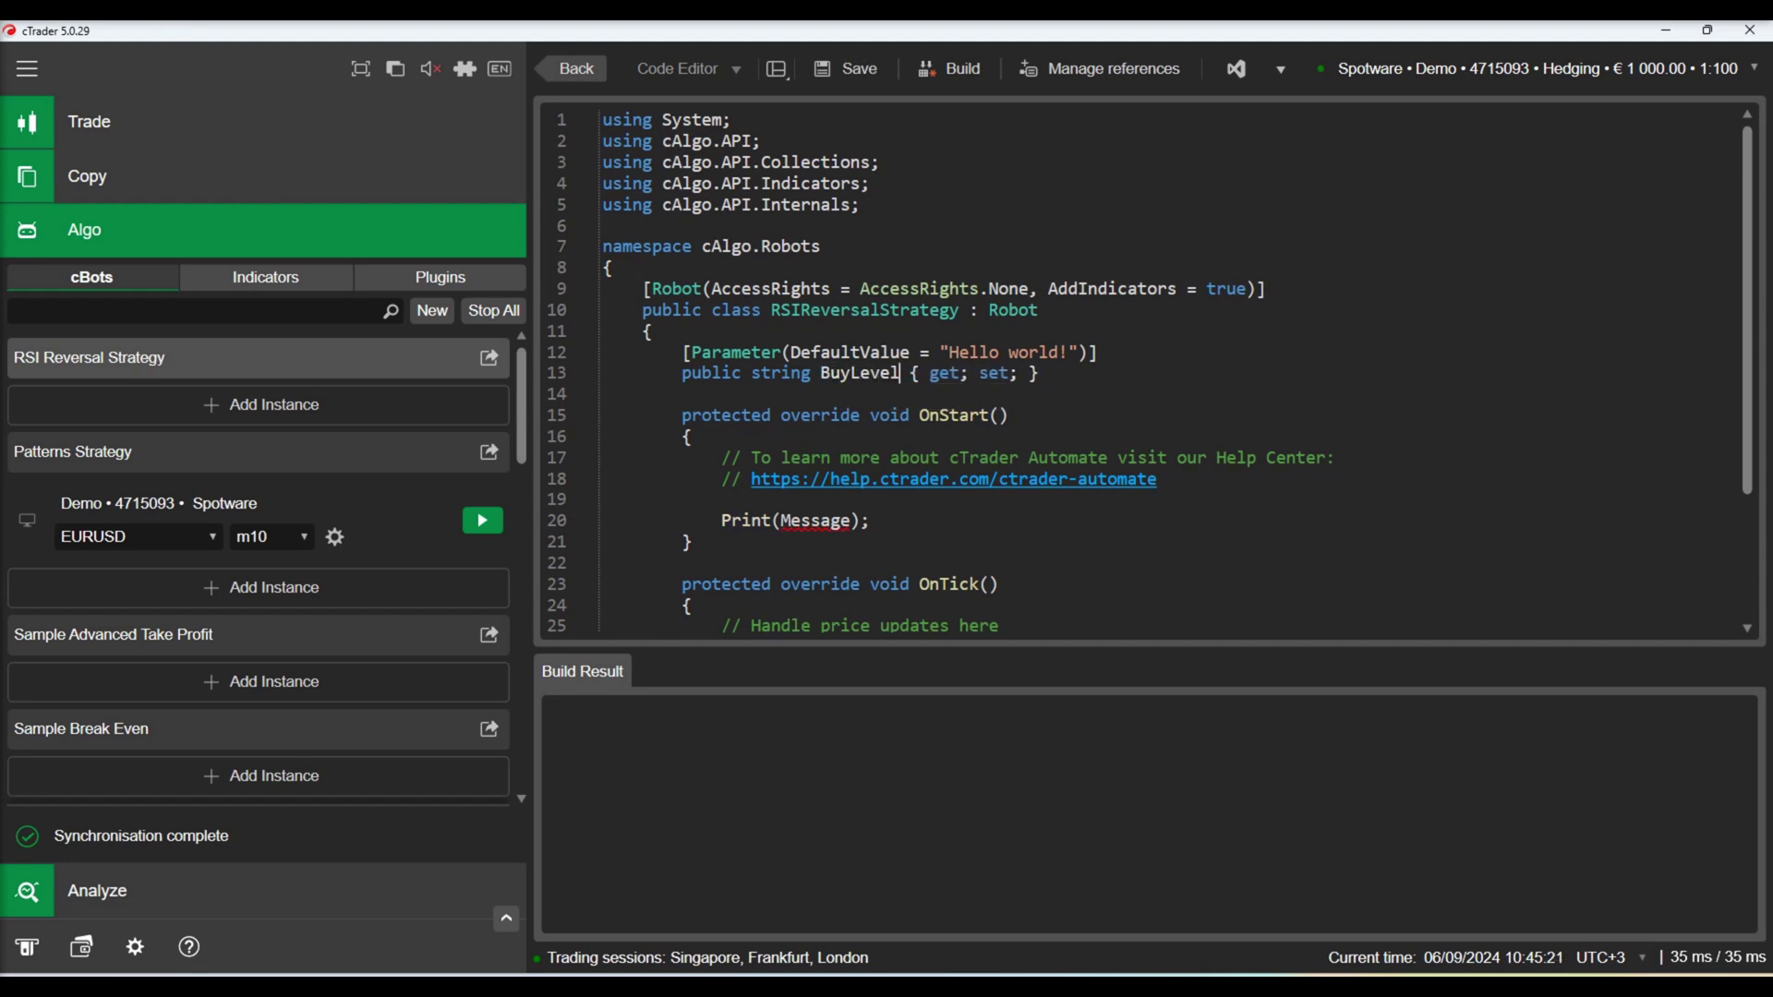
{"action": "double_click", "coordinate": [781, 374]}
{"action": "type", "text": "int"}
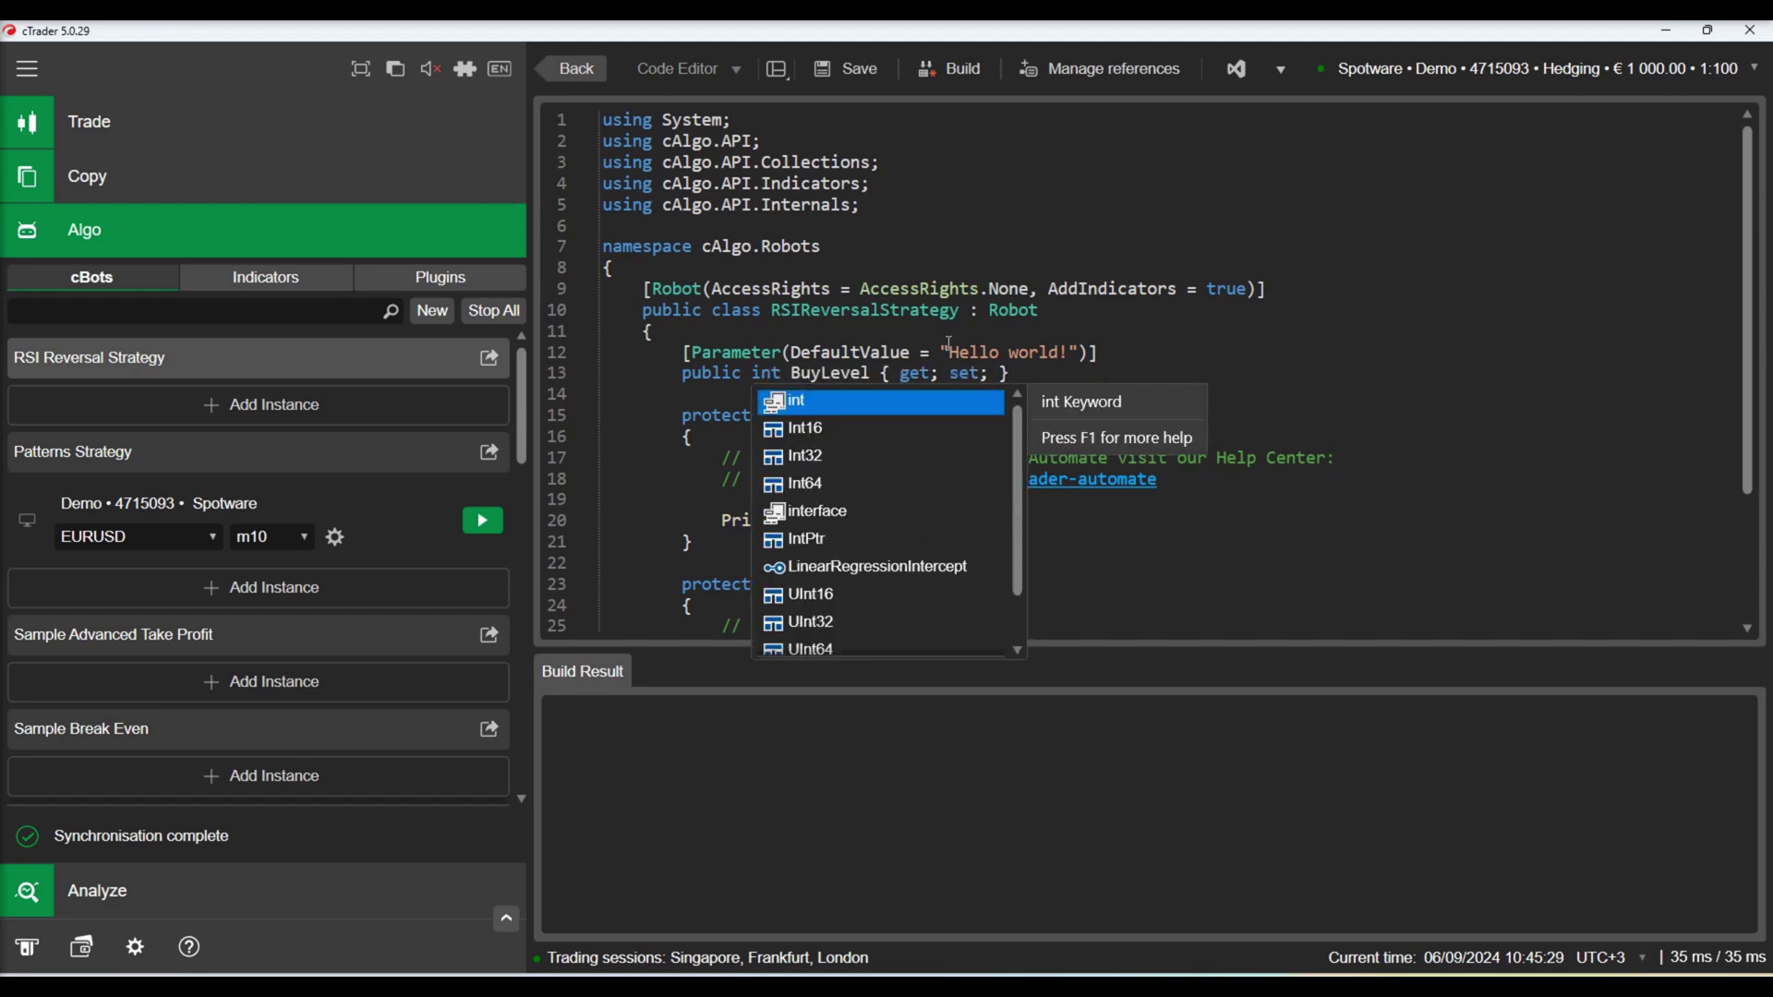
{"action": "left_click_drag", "start_coordinate": [942, 352], "coordinate": [1091, 352]}
{"action": "type", "text": "30"}
{"action": "left_click_drag", "start_coordinate": [605, 353], "coordinate": [1032, 375]}
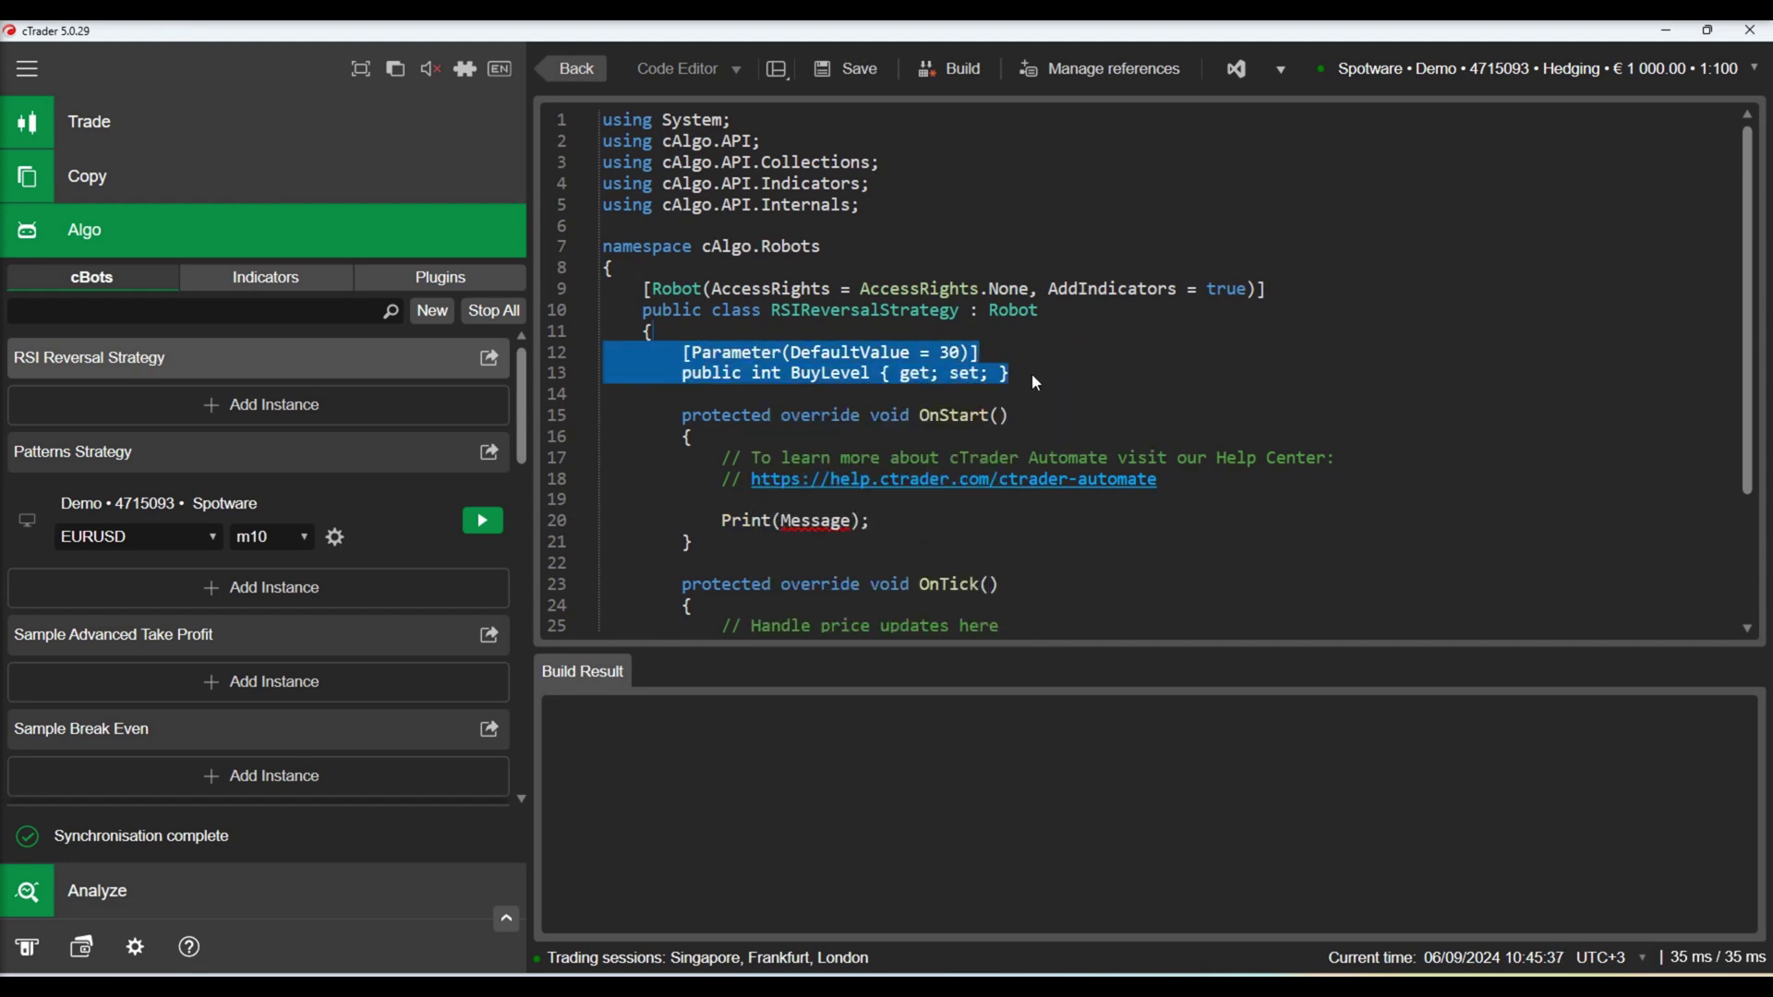
{"action": "key", "text": "ctrl+c"}
{"action": "key", "text": "Right"}
{"action": "key", "text": "Return"}
{"action": "key", "text": "Return"}
{"action": "key", "text": "ctrl+v"}
Rename the copy to SellLevel, add a private RelativeStrengthIndex _rsi field, and select OnStart's starter code.
{"action": "left_click", "coordinate": [821, 437]}
{"action": "key", "text": "BackSpace"}
{"action": "key", "text": "BackSpace"}
{"action": "key", "text": "BackSpace"}
{"action": "type", "text": "Sell"}
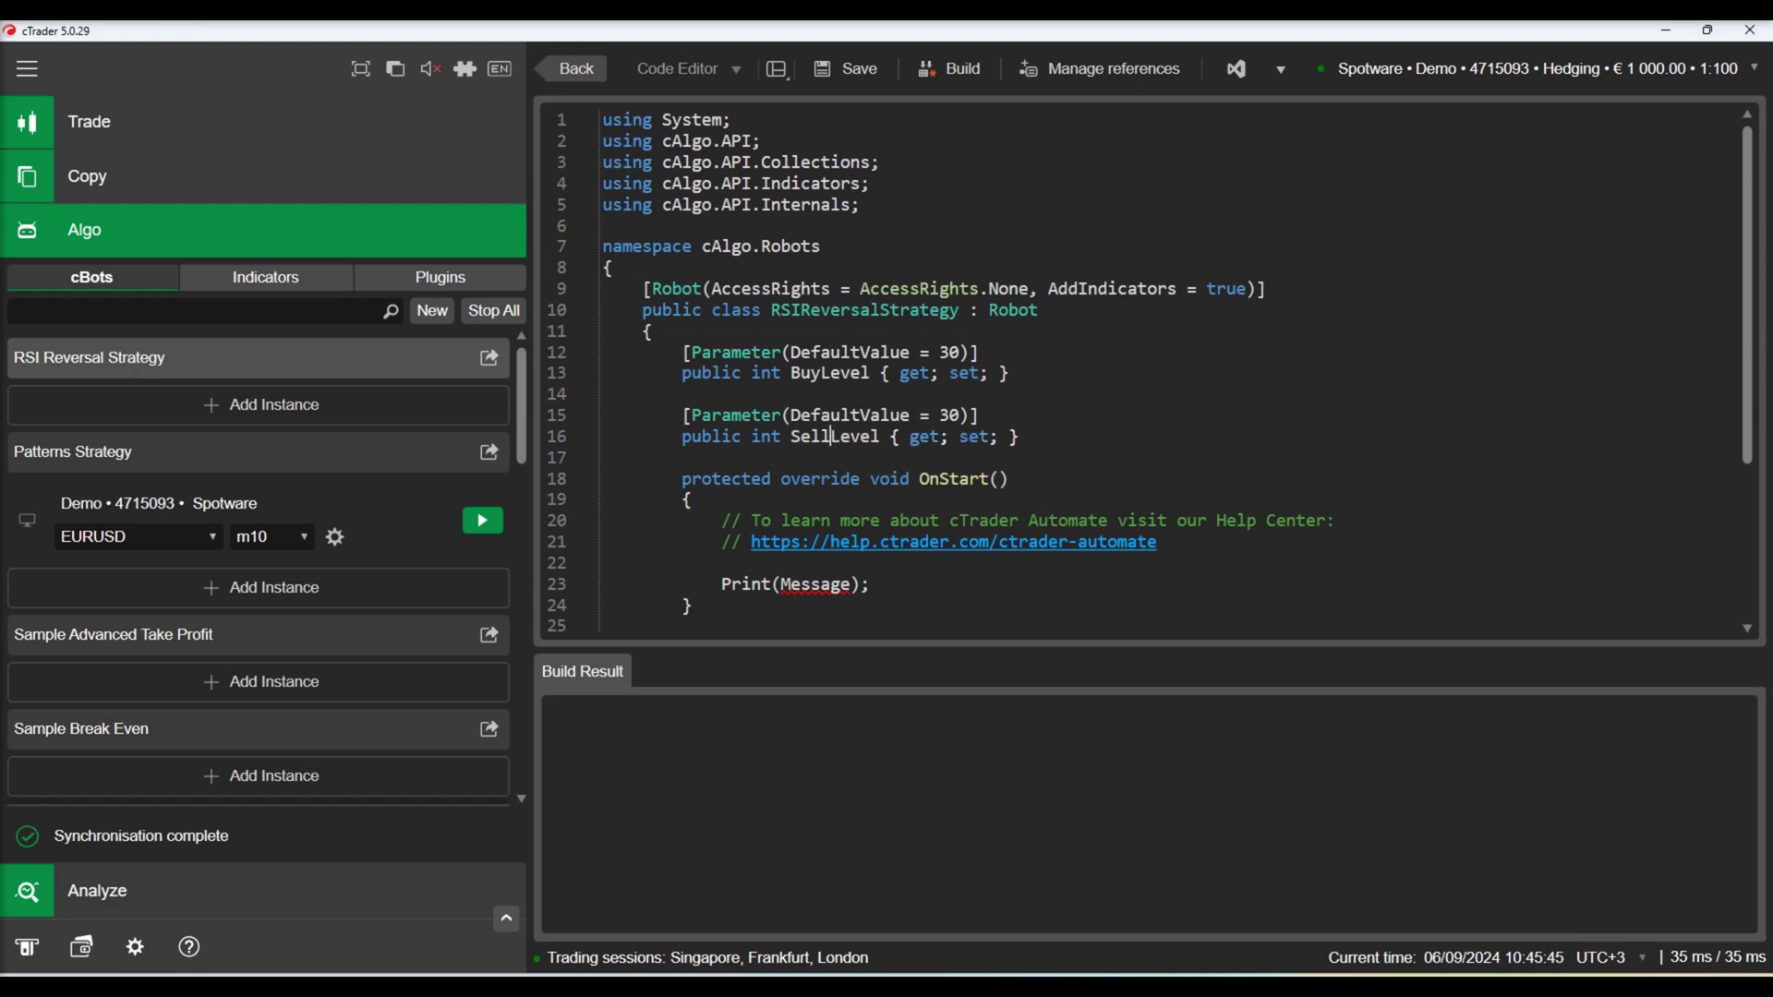
{"action": "key", "text": "End"}
{"action": "key", "text": "Return"}
{"action": "key", "text": "Return"}
{"action": "type", "text": "private RelativeStrengthIndex "}
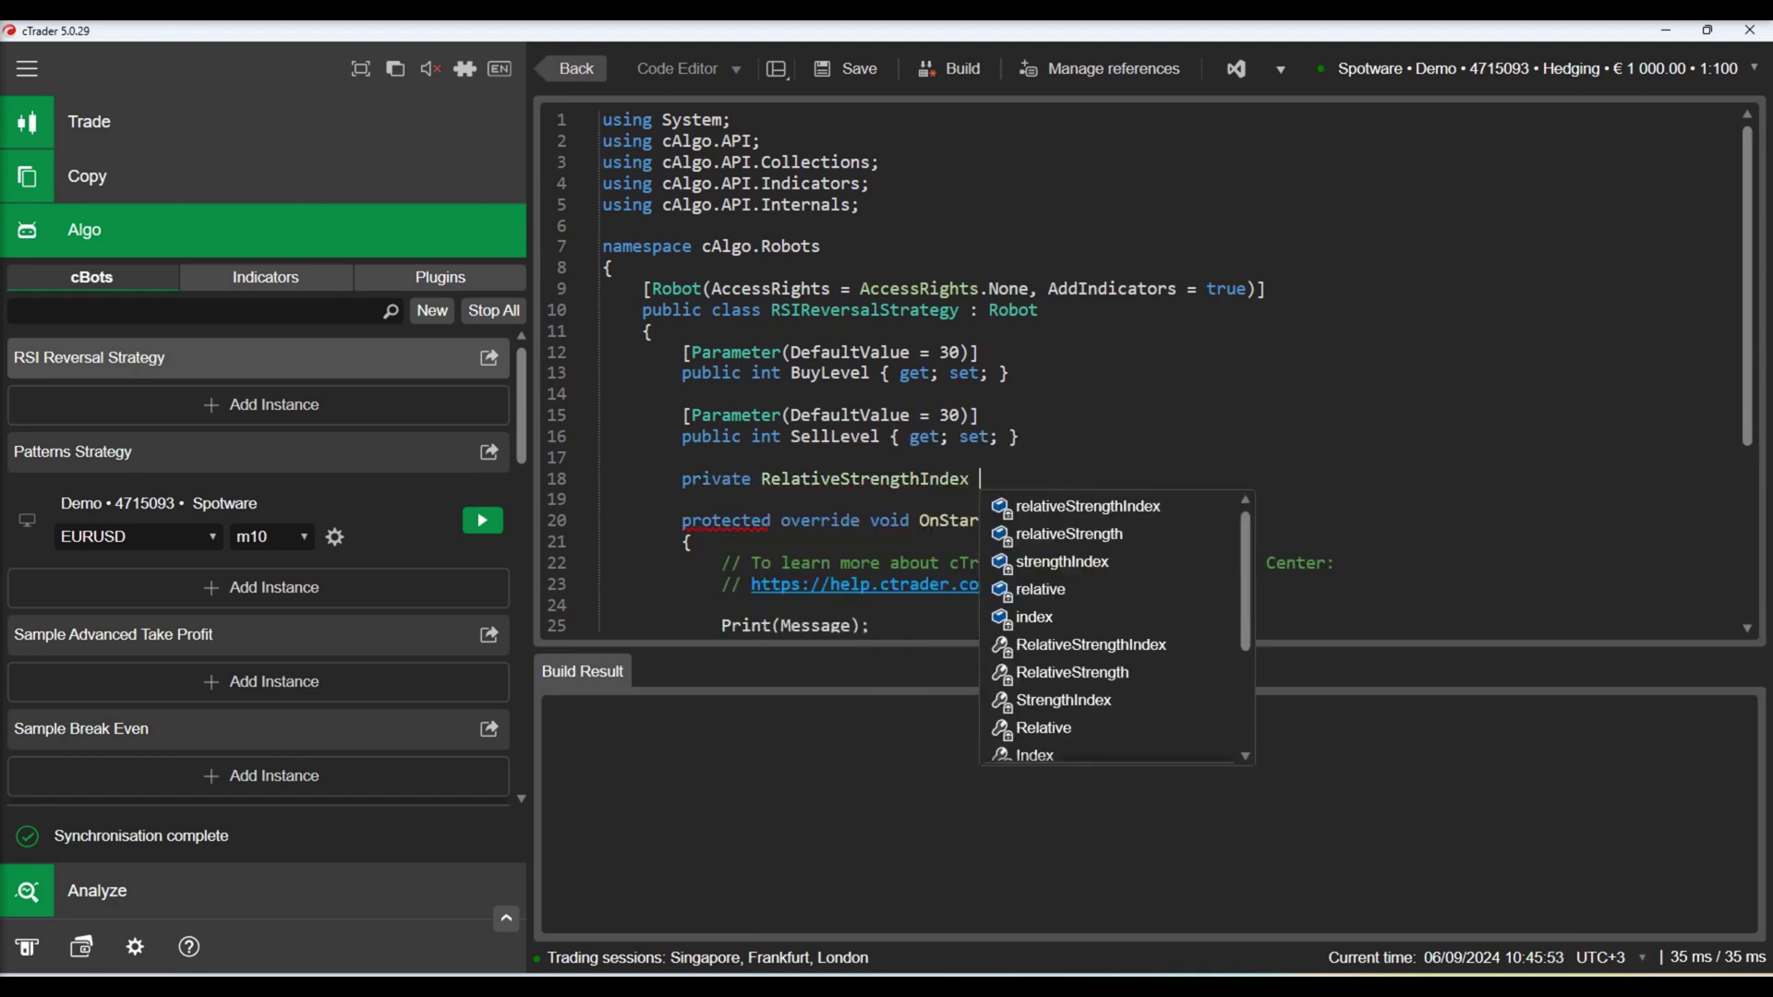
{"action": "type", "text": "rsi;"}
{"action": "scroll", "coordinate": [1149, 373], "scroll_direction": "down", "scroll_amount": 2}
{"action": "type", "text": "_"}
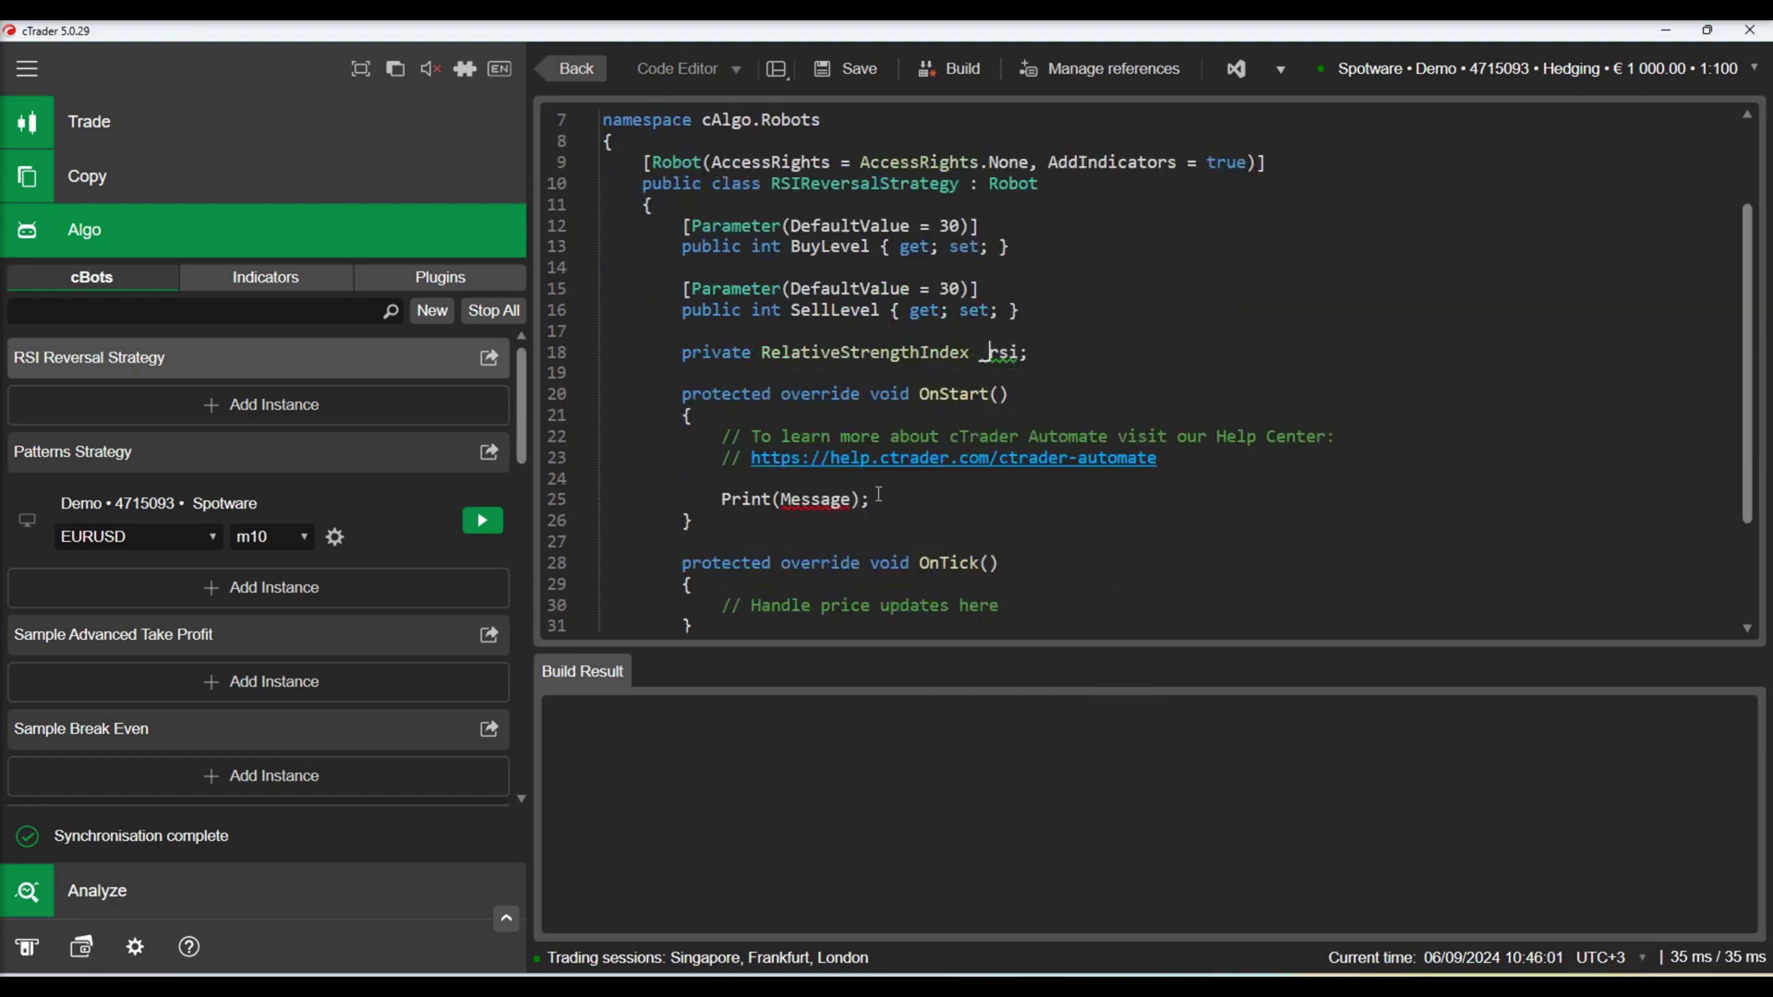
{"action": "key", "text": "shift+Up"}
{"action": "key", "text": "shift+Up"}
{"action": "key", "text": "shift+Up"}
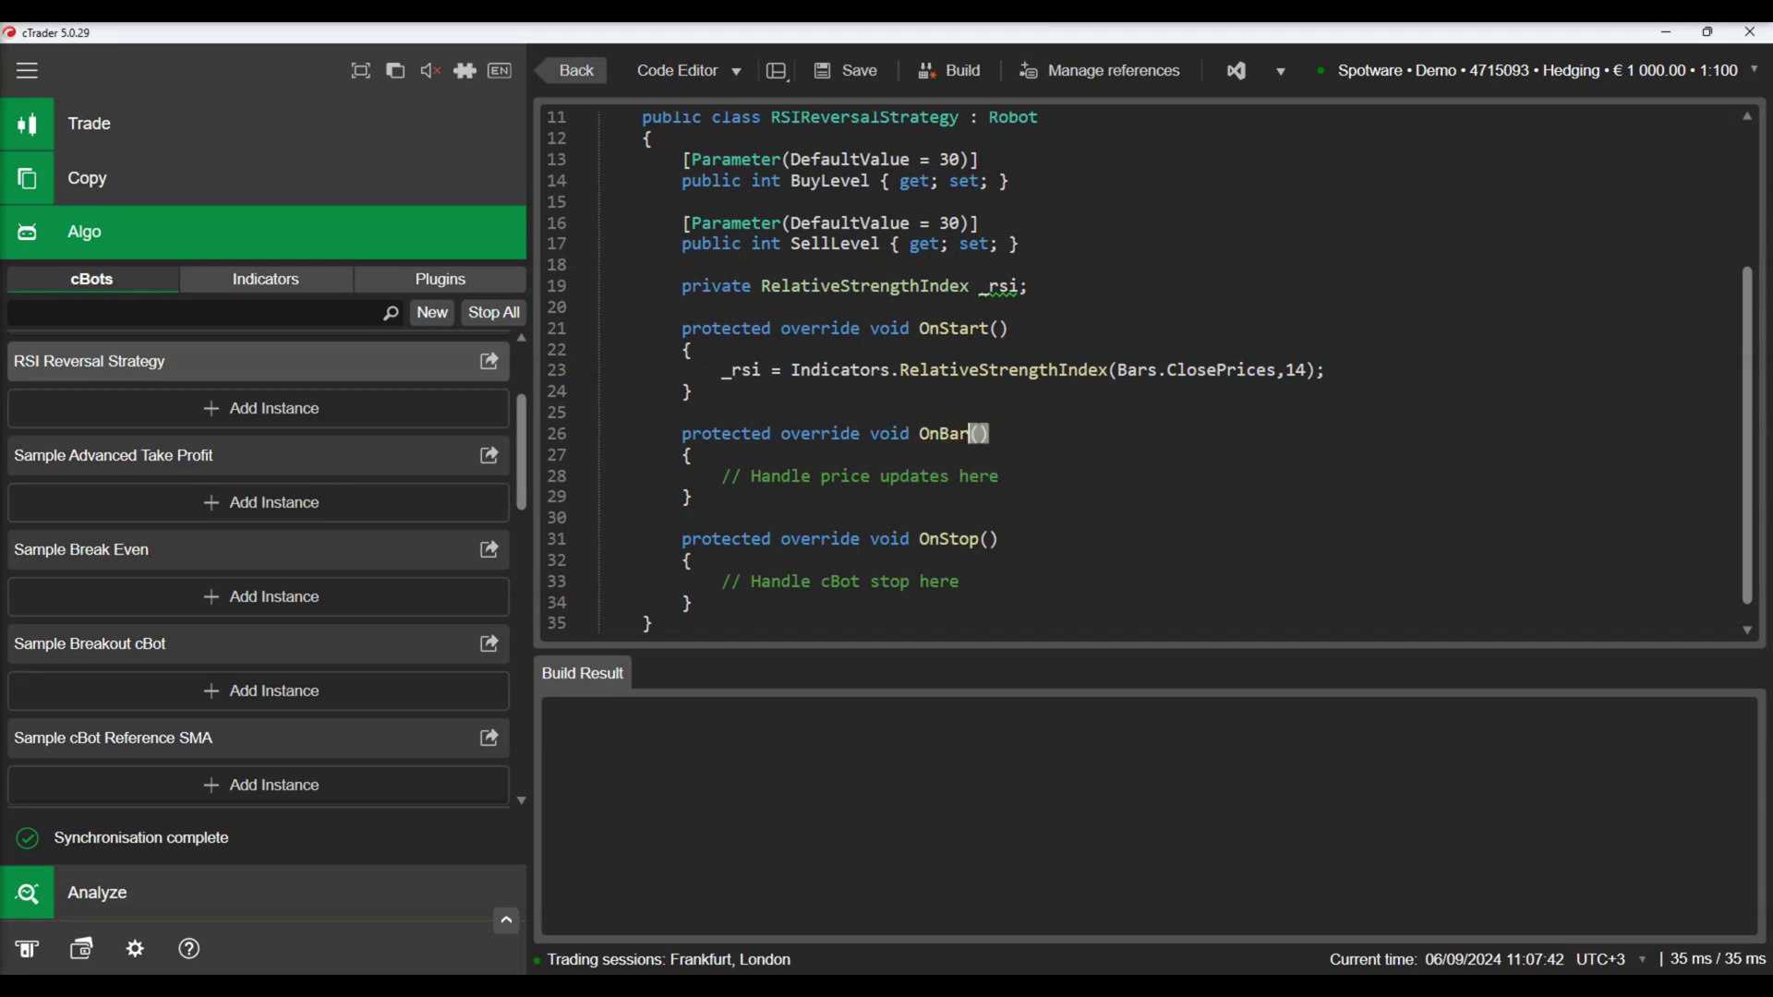
{"action": "type", "text": "Closed"}
Rename OnBar to OnBarClosed and write the RSI-below-BuyLevel buy block with a foreach loop closing opposite positions.
{"action": "key", "text": "Down"}
{"action": "key", "text": "Home"}
{"action": "key", "text": "shift+End"}
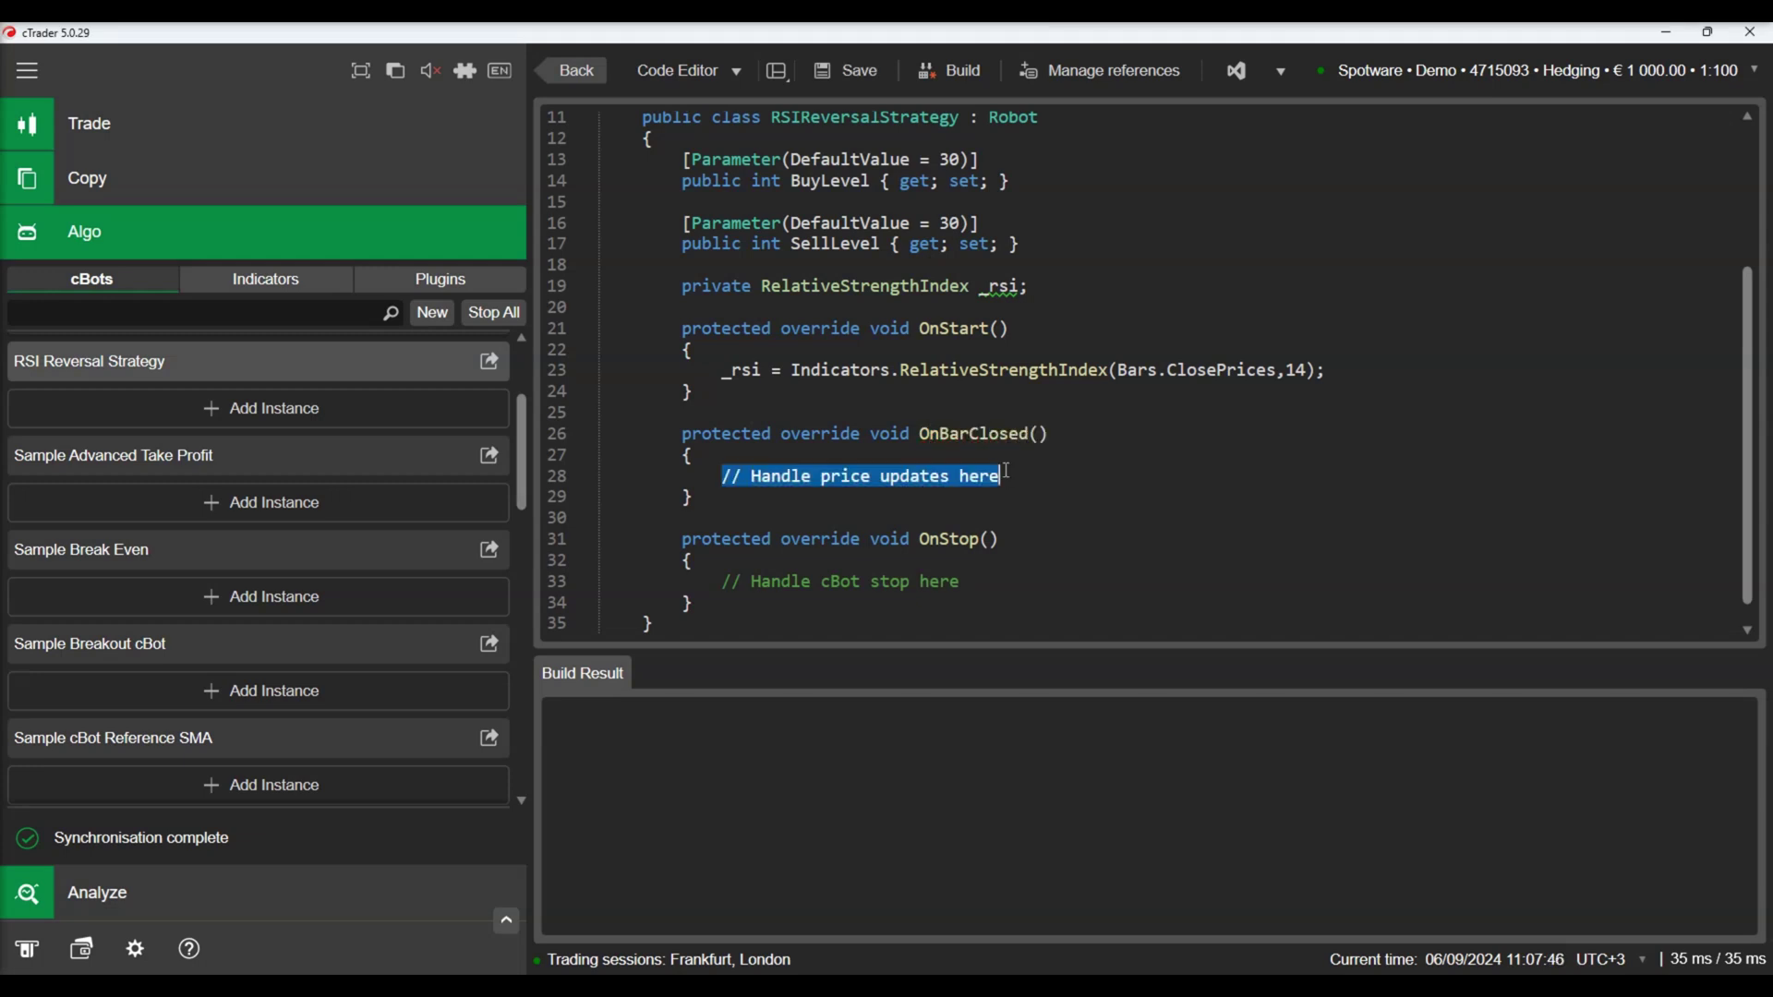
{"action": "type", "text": "if(_rsi.Result.LastValue < BuyLevel"}
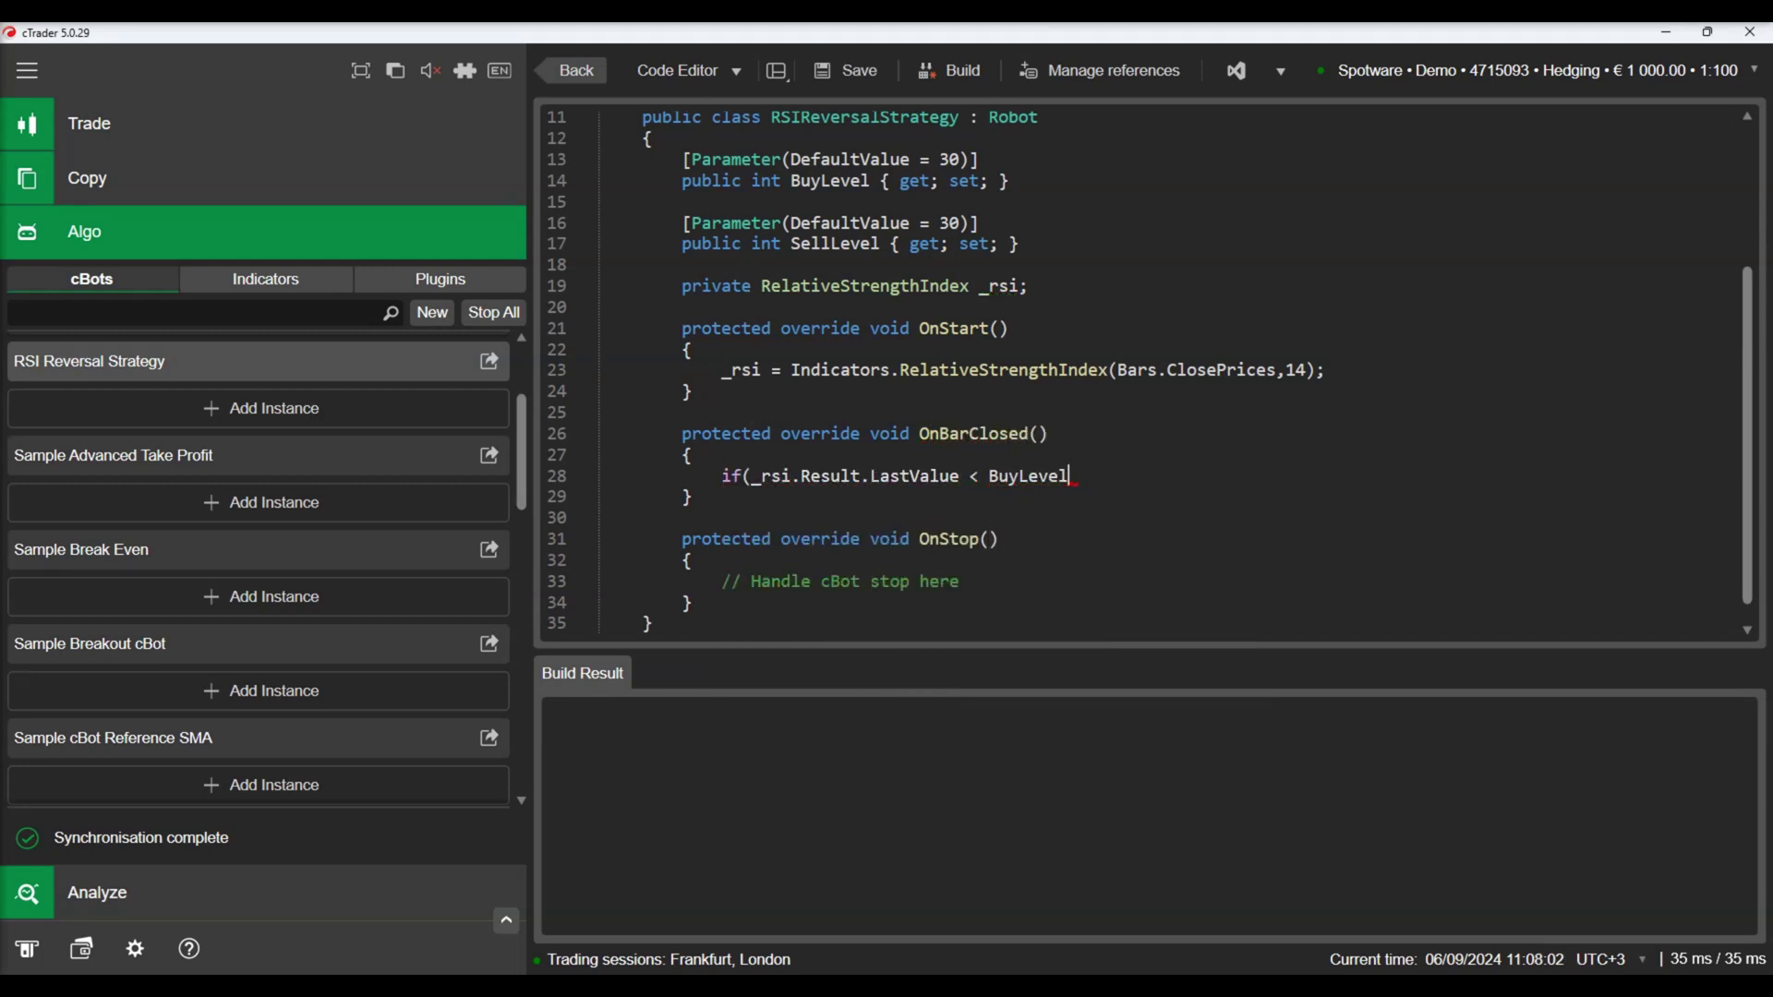
{"action": "type", "text": ")"}
{"action": "key", "text": "Return"}
{"action": "type", "text": "{"}
{"action": "key", "text": "Return"}
{"action": "type", "text": "ExecuteMarketOrder(TradeType.Buy, "}
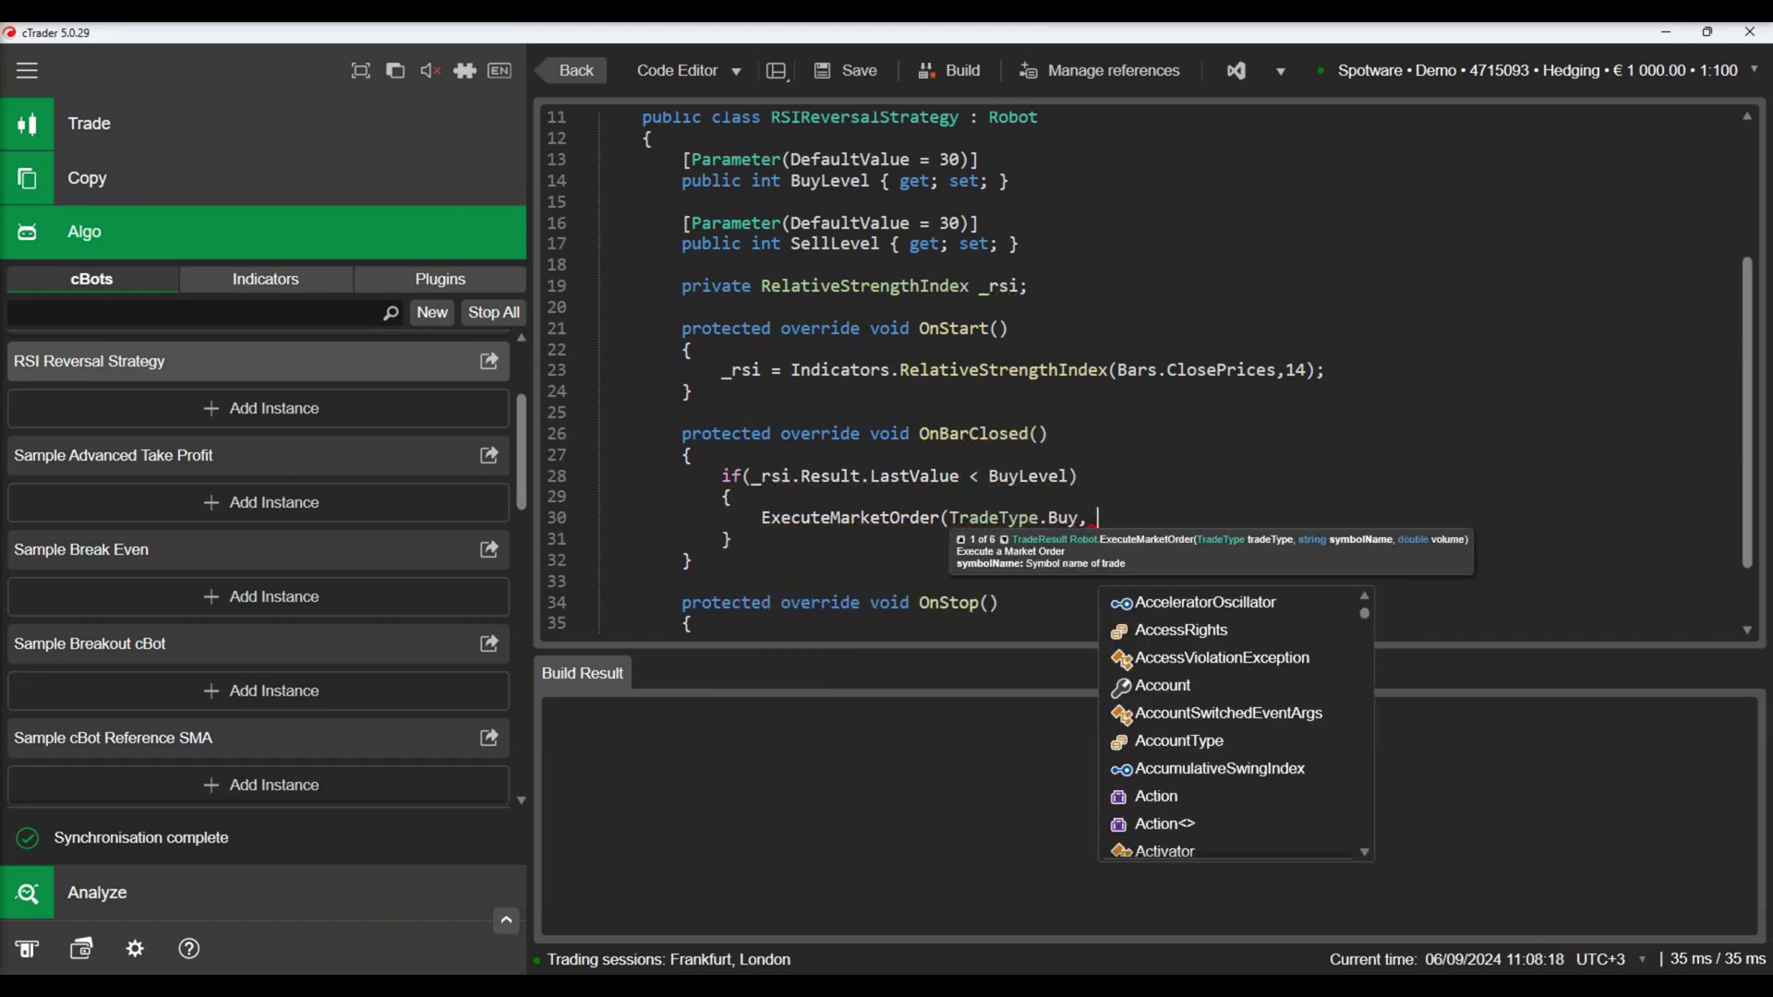
{"action": "type", "text": "SymbolName, 1000);"}
{"action": "key", "text": "Return"}
{"action": "type", "text": "for"}
{"action": "key", "text": "Down"}
{"action": "key", "text": "Tab"}
{"action": "key", "text": "Tab"}
{"action": "type", "text": "Pos"}
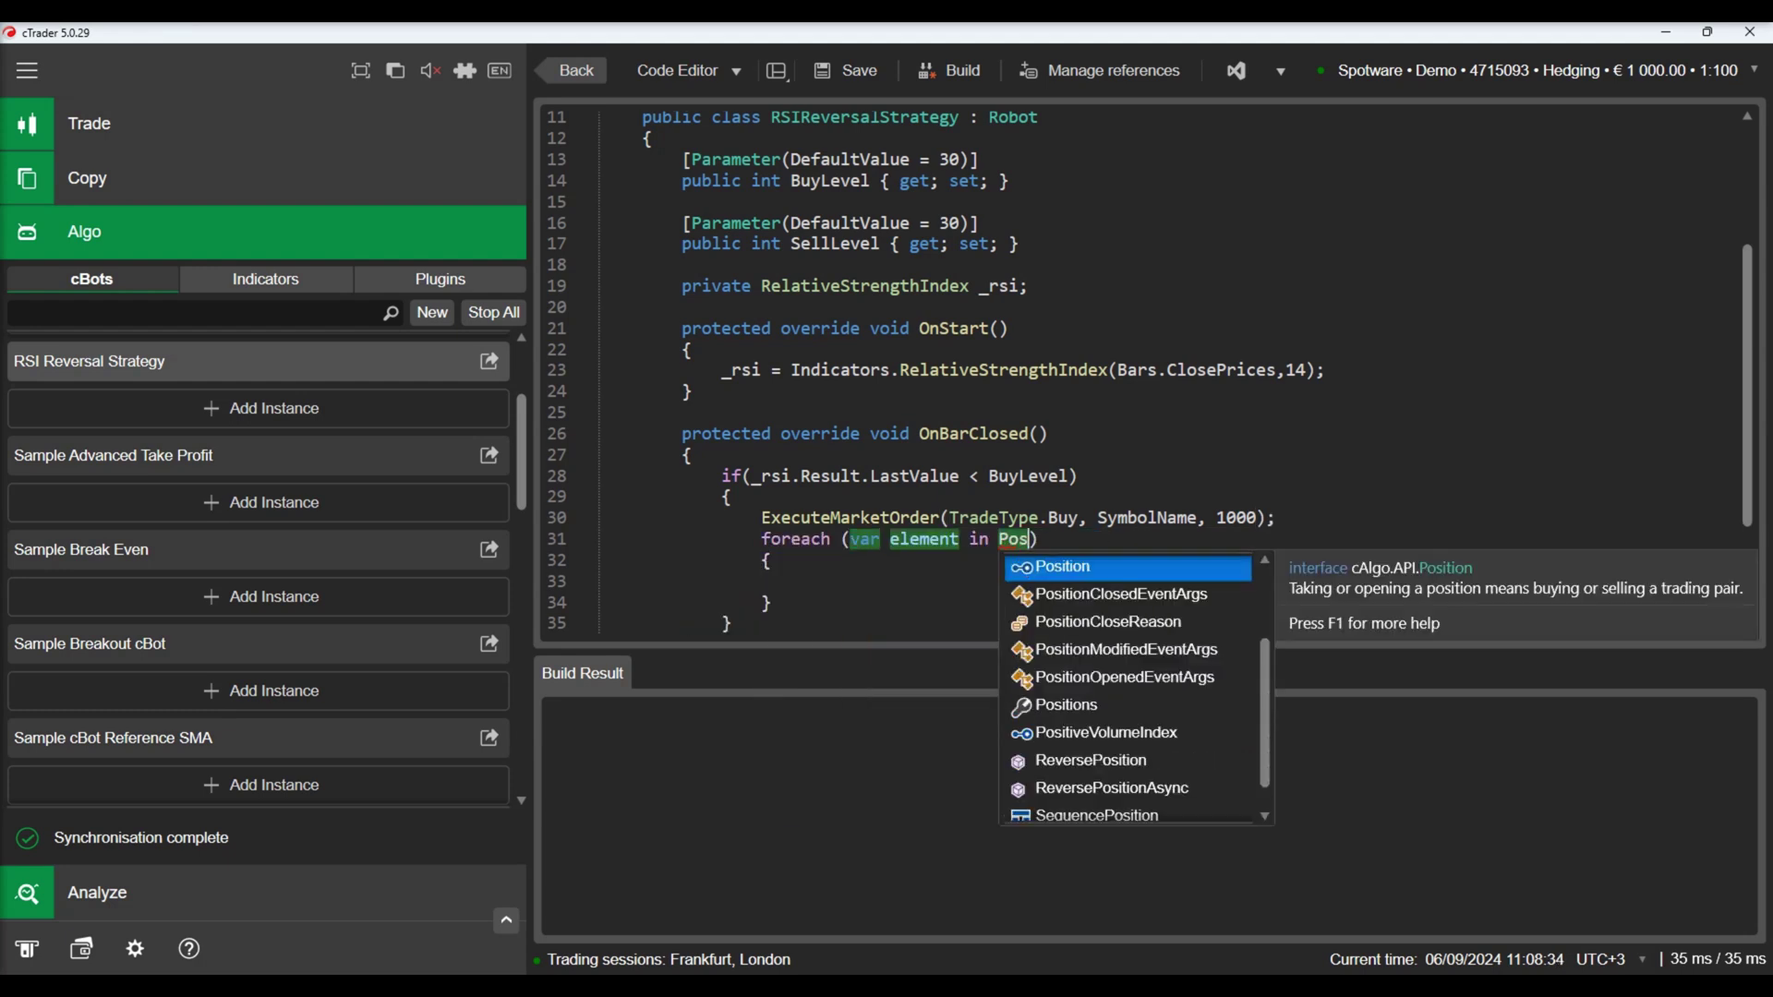
{"action": "type", "text": ".Where(p => p.TradeType == Trad"}
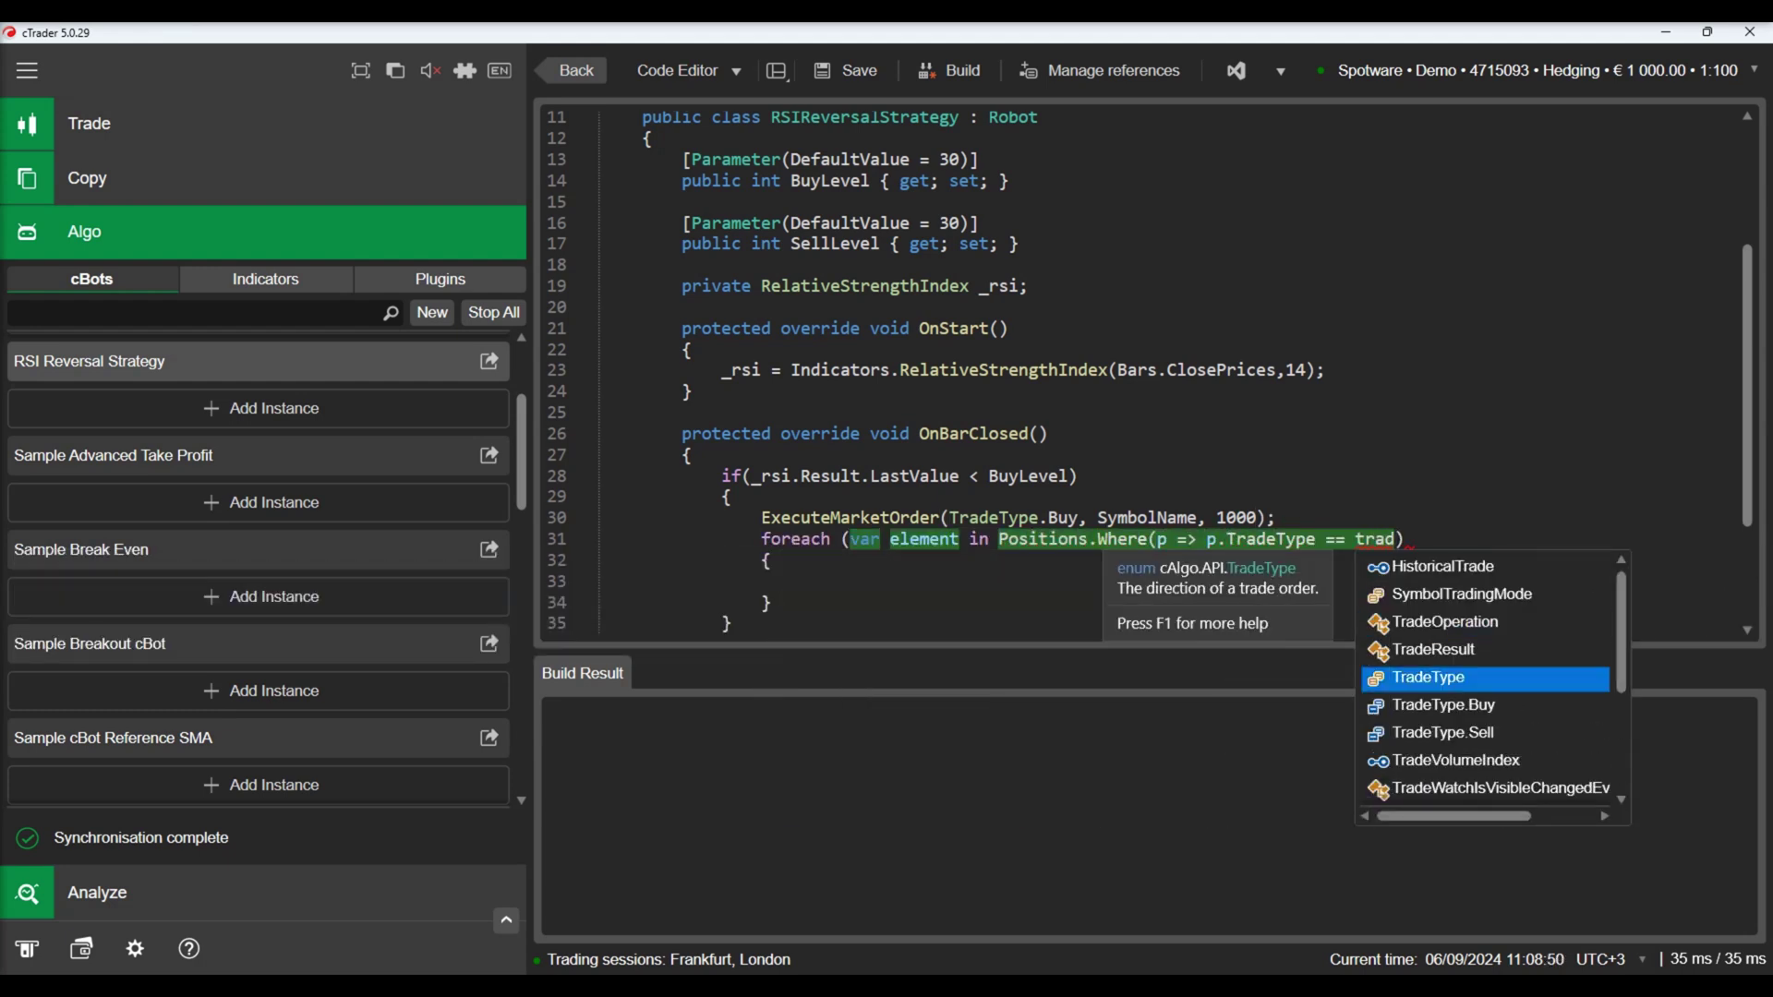
{"action": "key", "text": "Tab"}
{"action": "type", "text": ".Sell)"}
{"action": "key", "text": "shift+Tab"}
{"action": "type", "text": "position"}
{"action": "key", "text": "Return"}
{"action": "type", "text": "position.Close"}
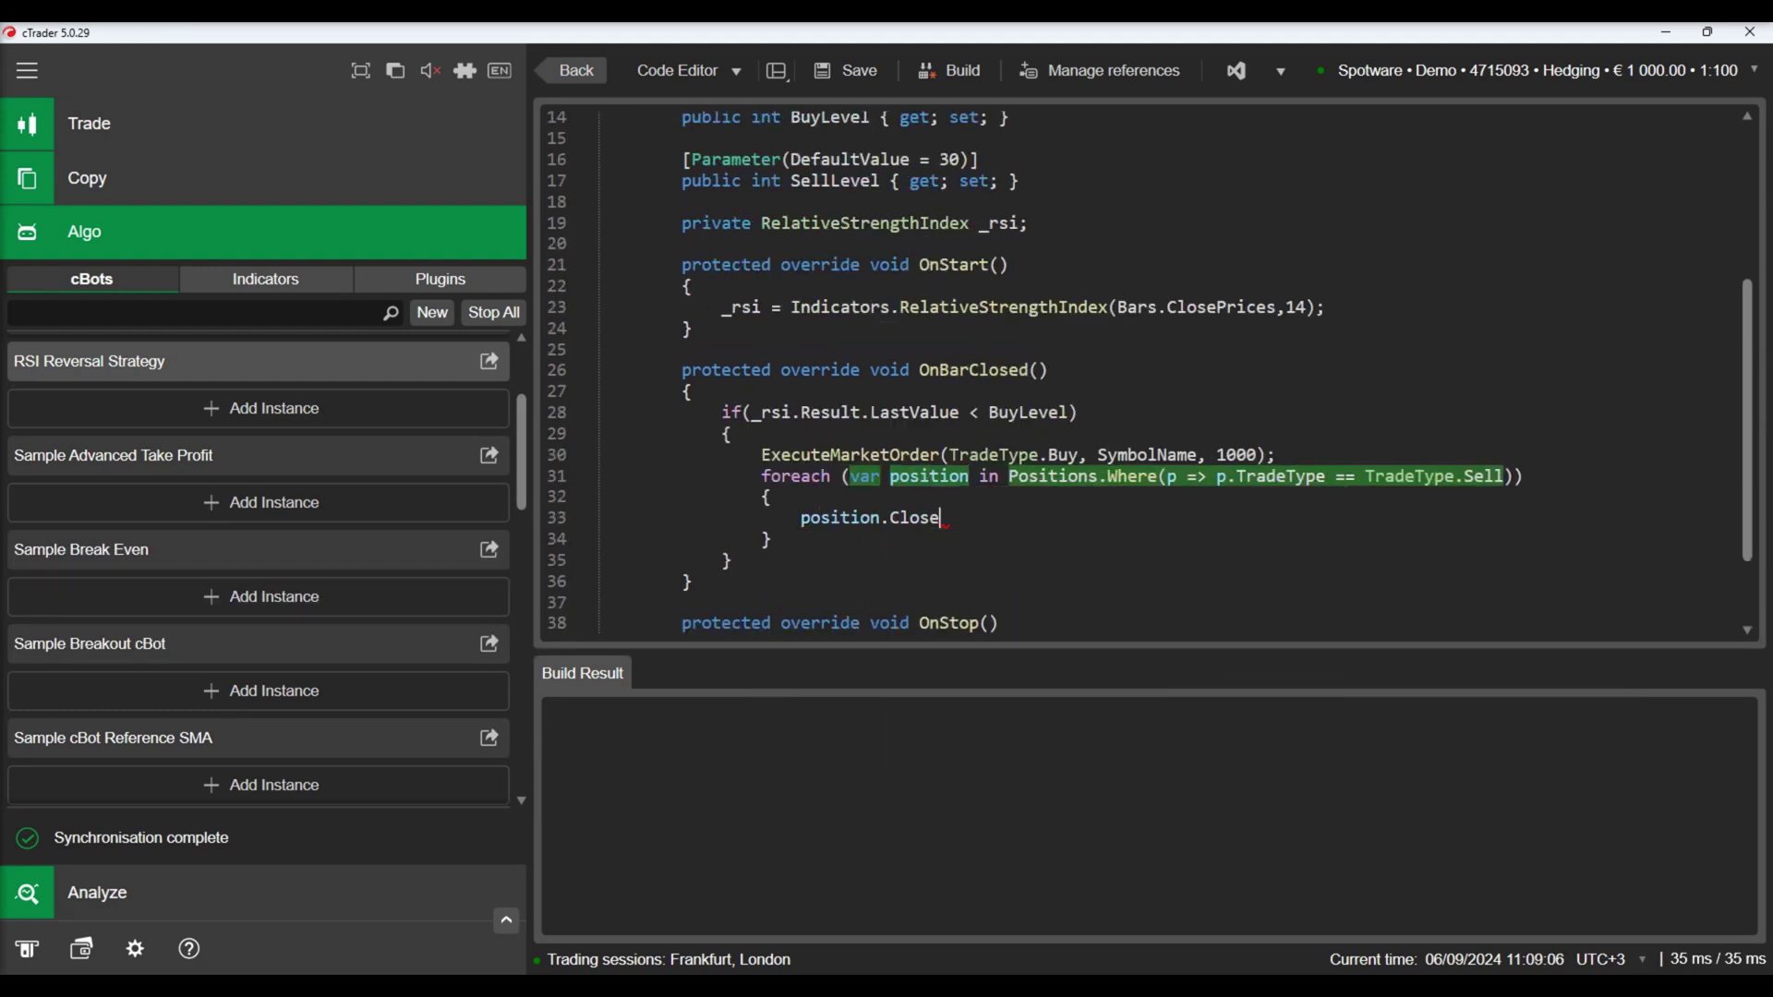
{"action": "type", "text": "();"}
Add a line above the buy order, then duplicate the block as the sell-above-SellLevel version.
{"action": "left_click", "coordinate": [731, 434]}
{"action": "key", "text": "Return"}
{"action": "type", "text": "if(Positions.Count == 0)"}
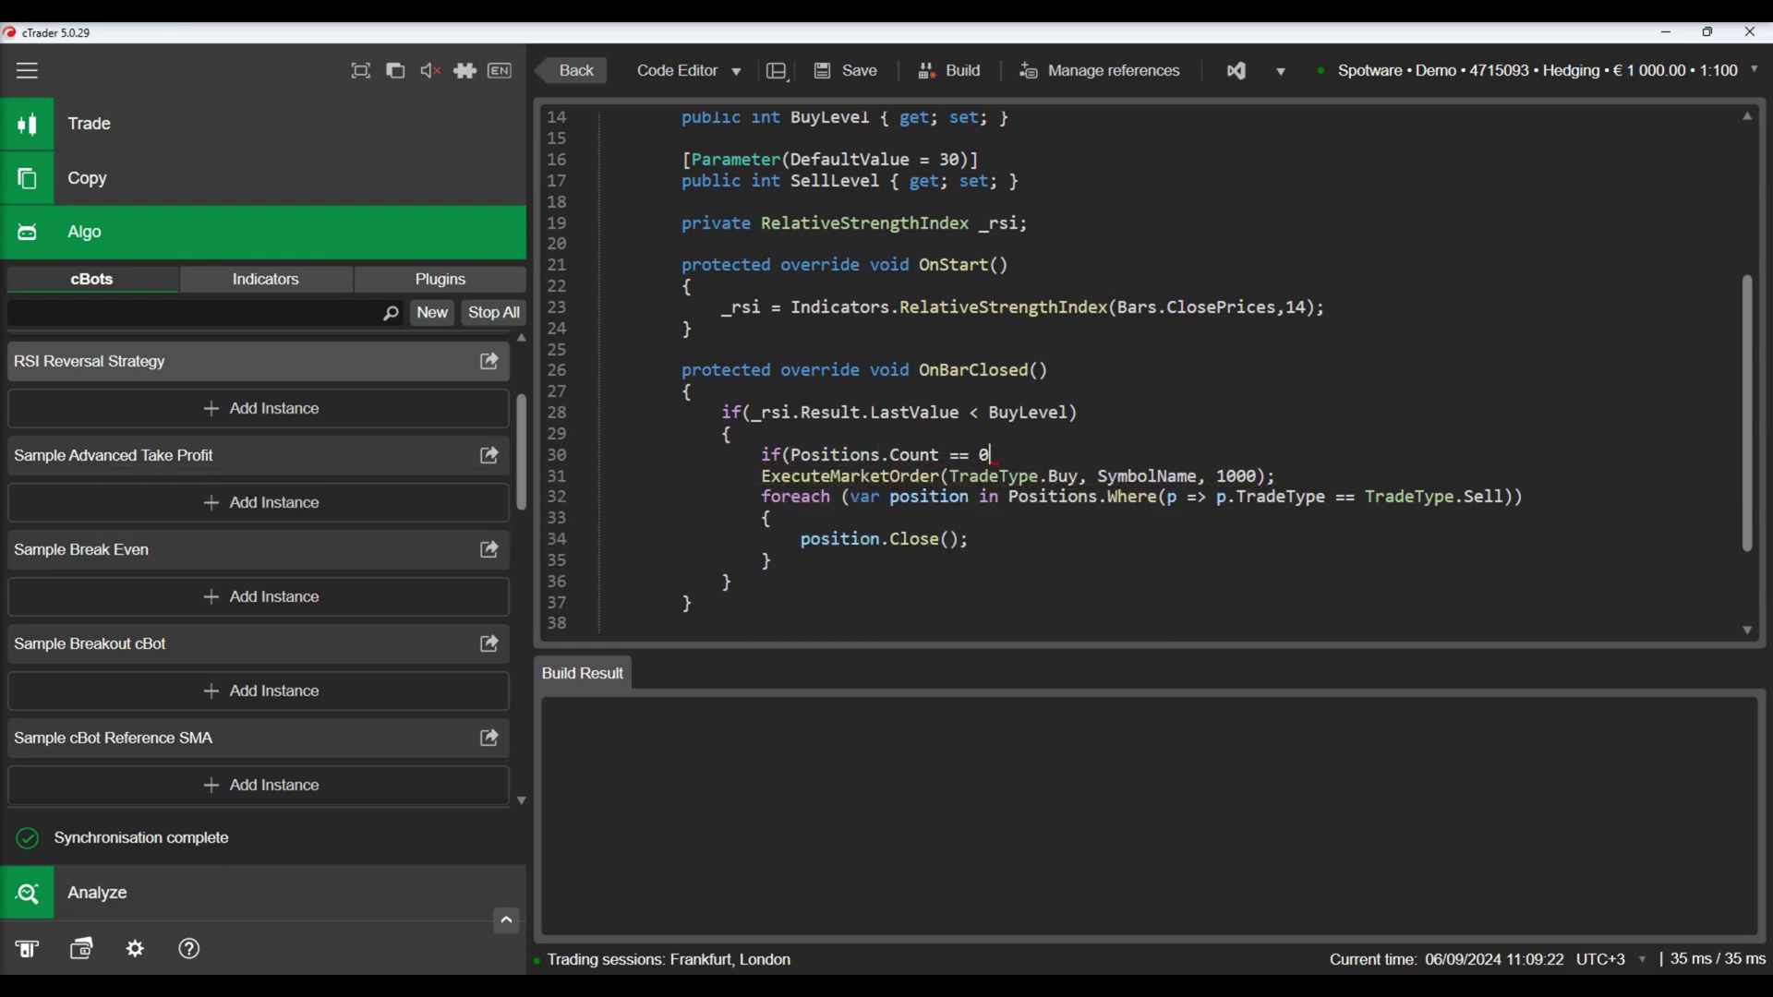
{"action": "left_click", "coordinate": [751, 582]}
{"action": "key", "text": "Return"}
{"action": "type", "text": "else"}
{"action": "type", "text": "if(_rsi.Result.LastValue < BuyLevel)             {                 if(Positions.Count == 0)                     ExecuteMarketOrder(TradeType.Buy, SymbolName, 1000);                 foreach (var position in Positions.Where(p => p.TradeType == TradeType.Sell))                 {                     position.Close();                 }             }"}
{"action": "double_click", "coordinate": [1088, 413]}
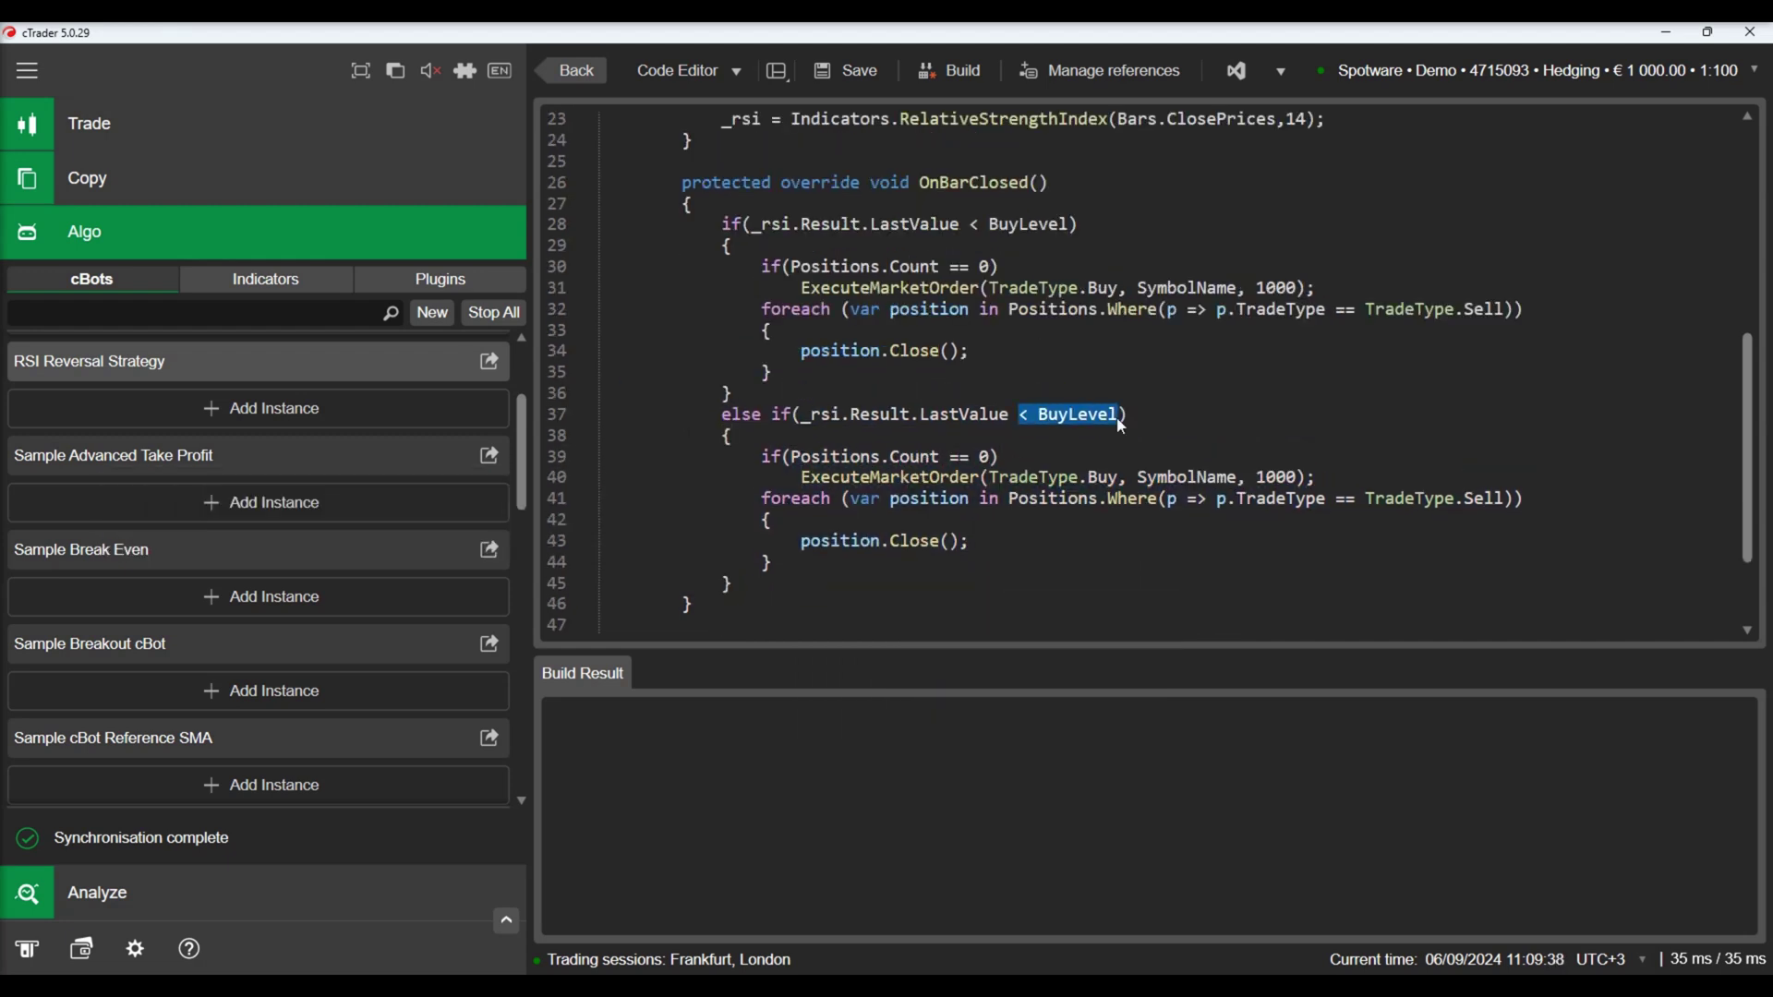
{"action": "type", "text": "> SellLevel"}
{"action": "double_click", "coordinate": [1102, 477]}
{"action": "type", "text": "SellBuy"}
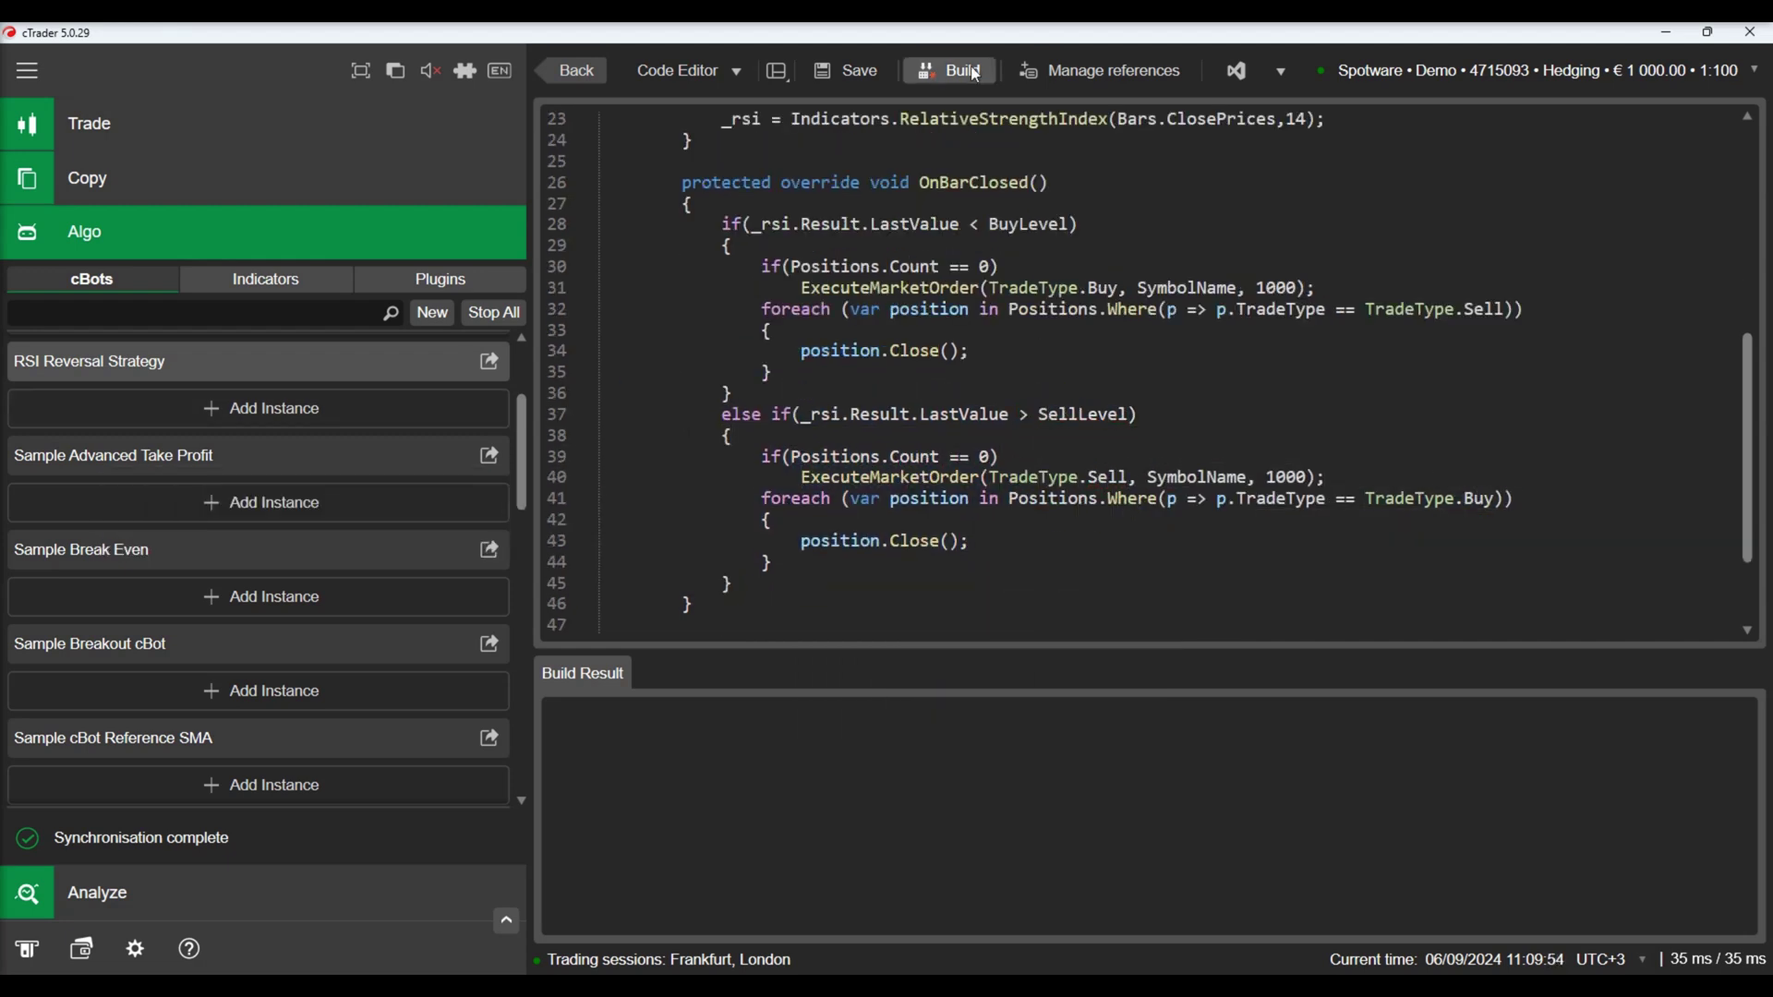
Build RSI Reversal Strategy and add a local EURUSD h1 instance.
{"action": "left_click", "coordinate": [956, 70]}
{"action": "left_click", "coordinate": [282, 409]}
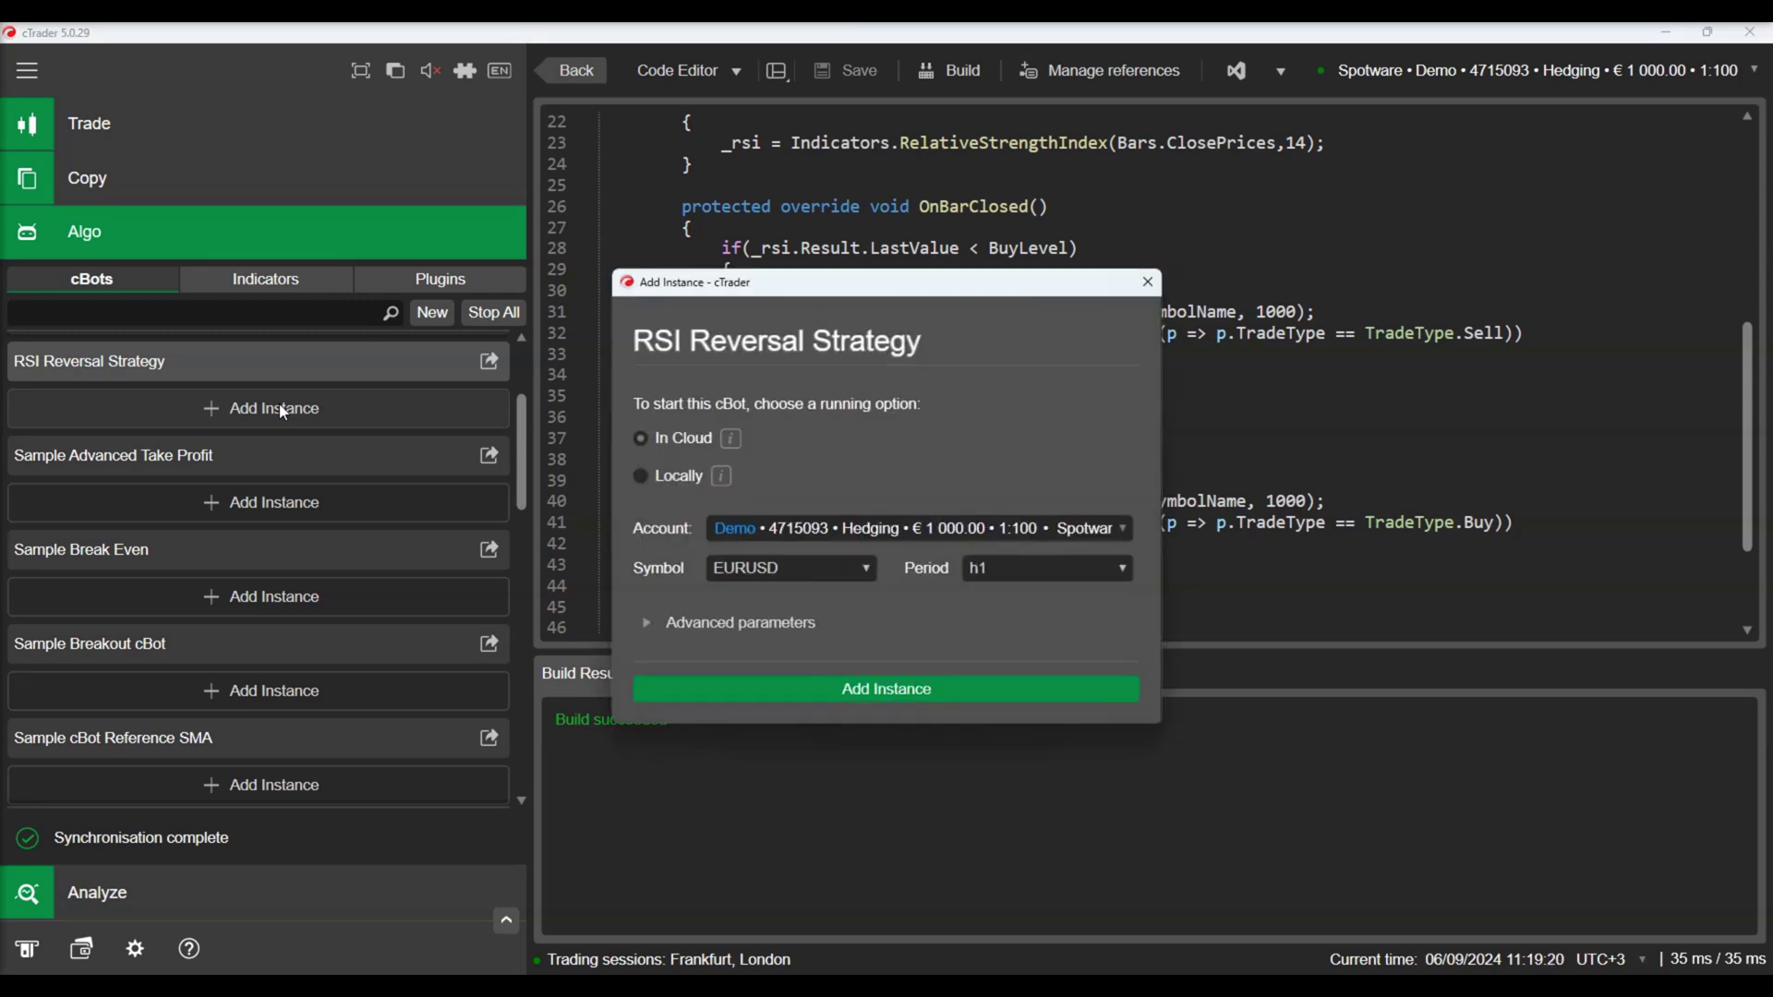
{"action": "left_click", "coordinate": [642, 477]}
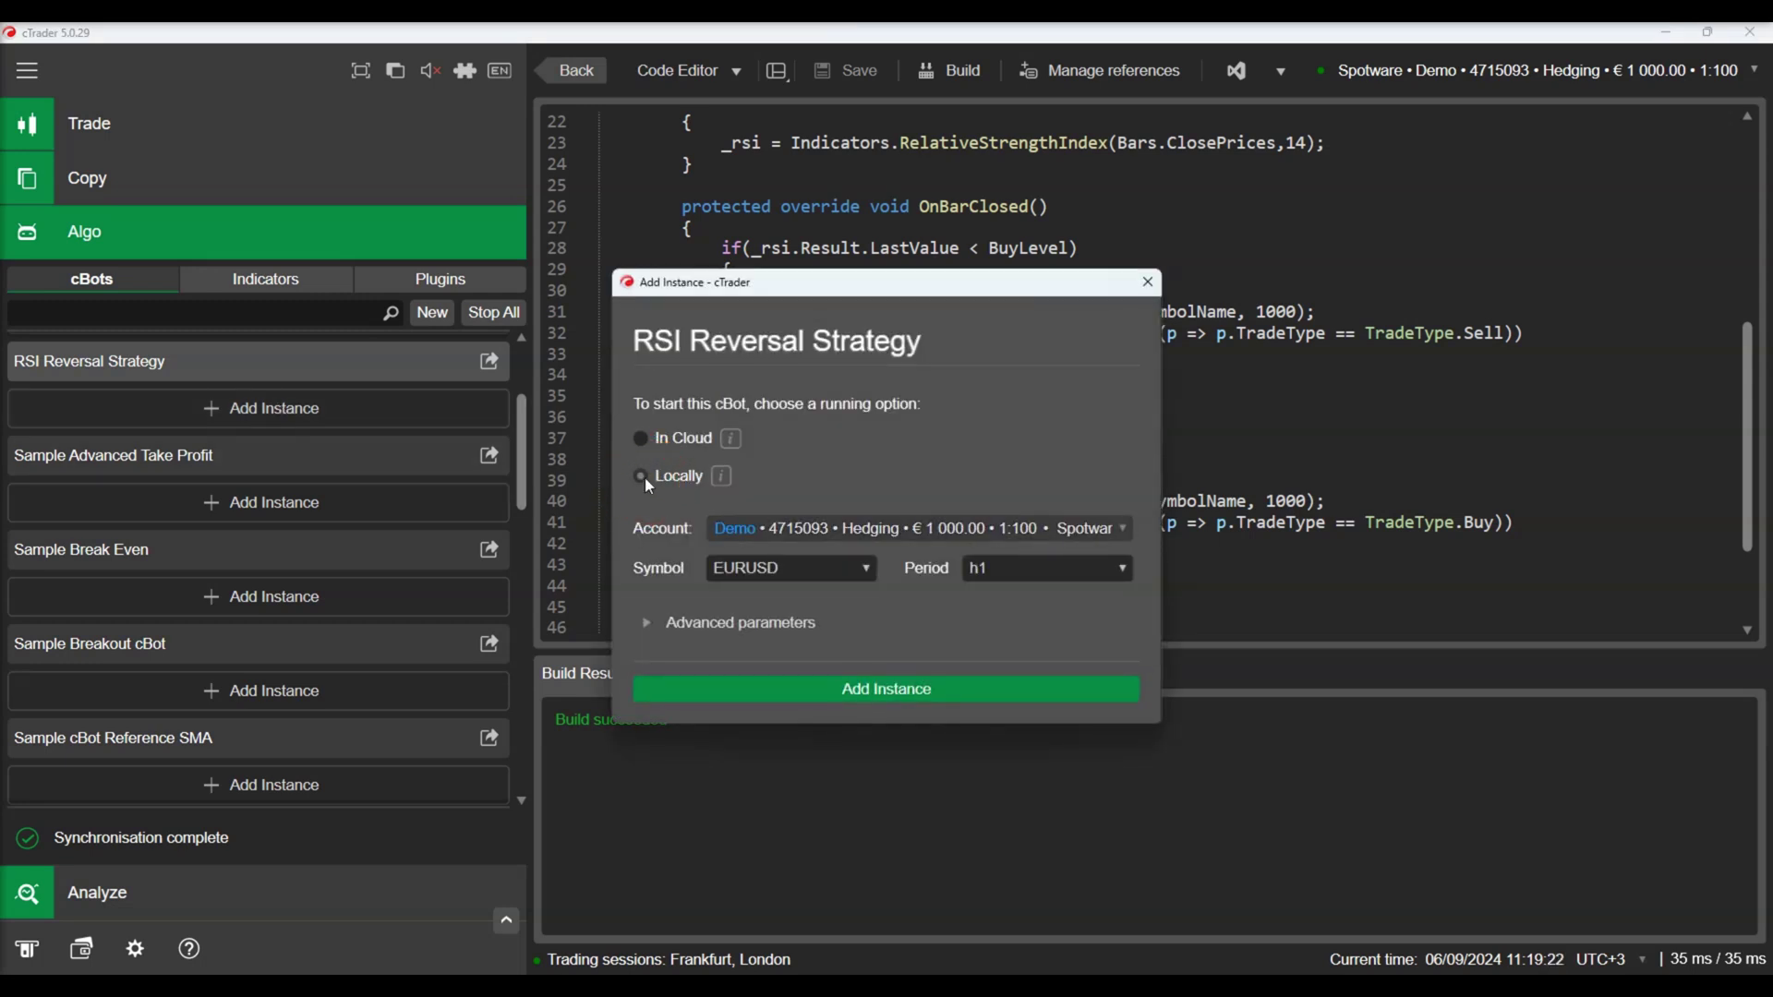
{"action": "left_click", "coordinate": [849, 691]}
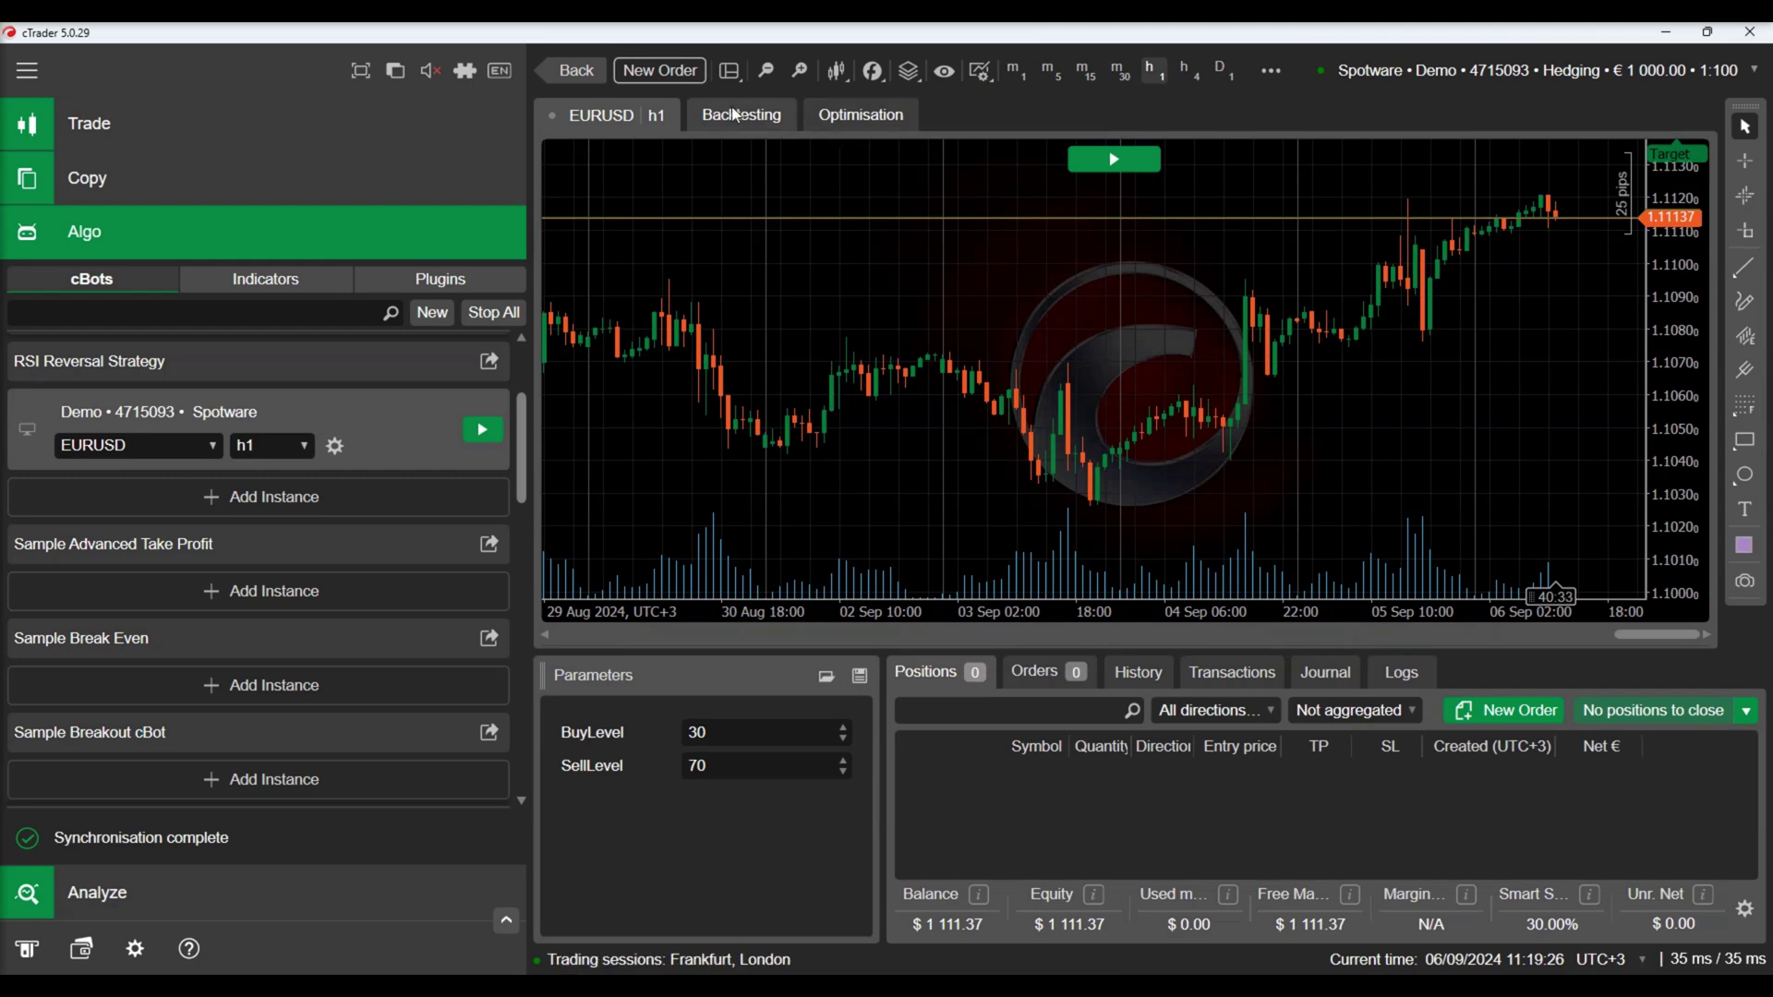
Backtest RSI Reversal Strategy on EURUSD h1 from 15/07/2024 to 15/08/2024.
{"action": "left_click", "coordinate": [735, 116]}
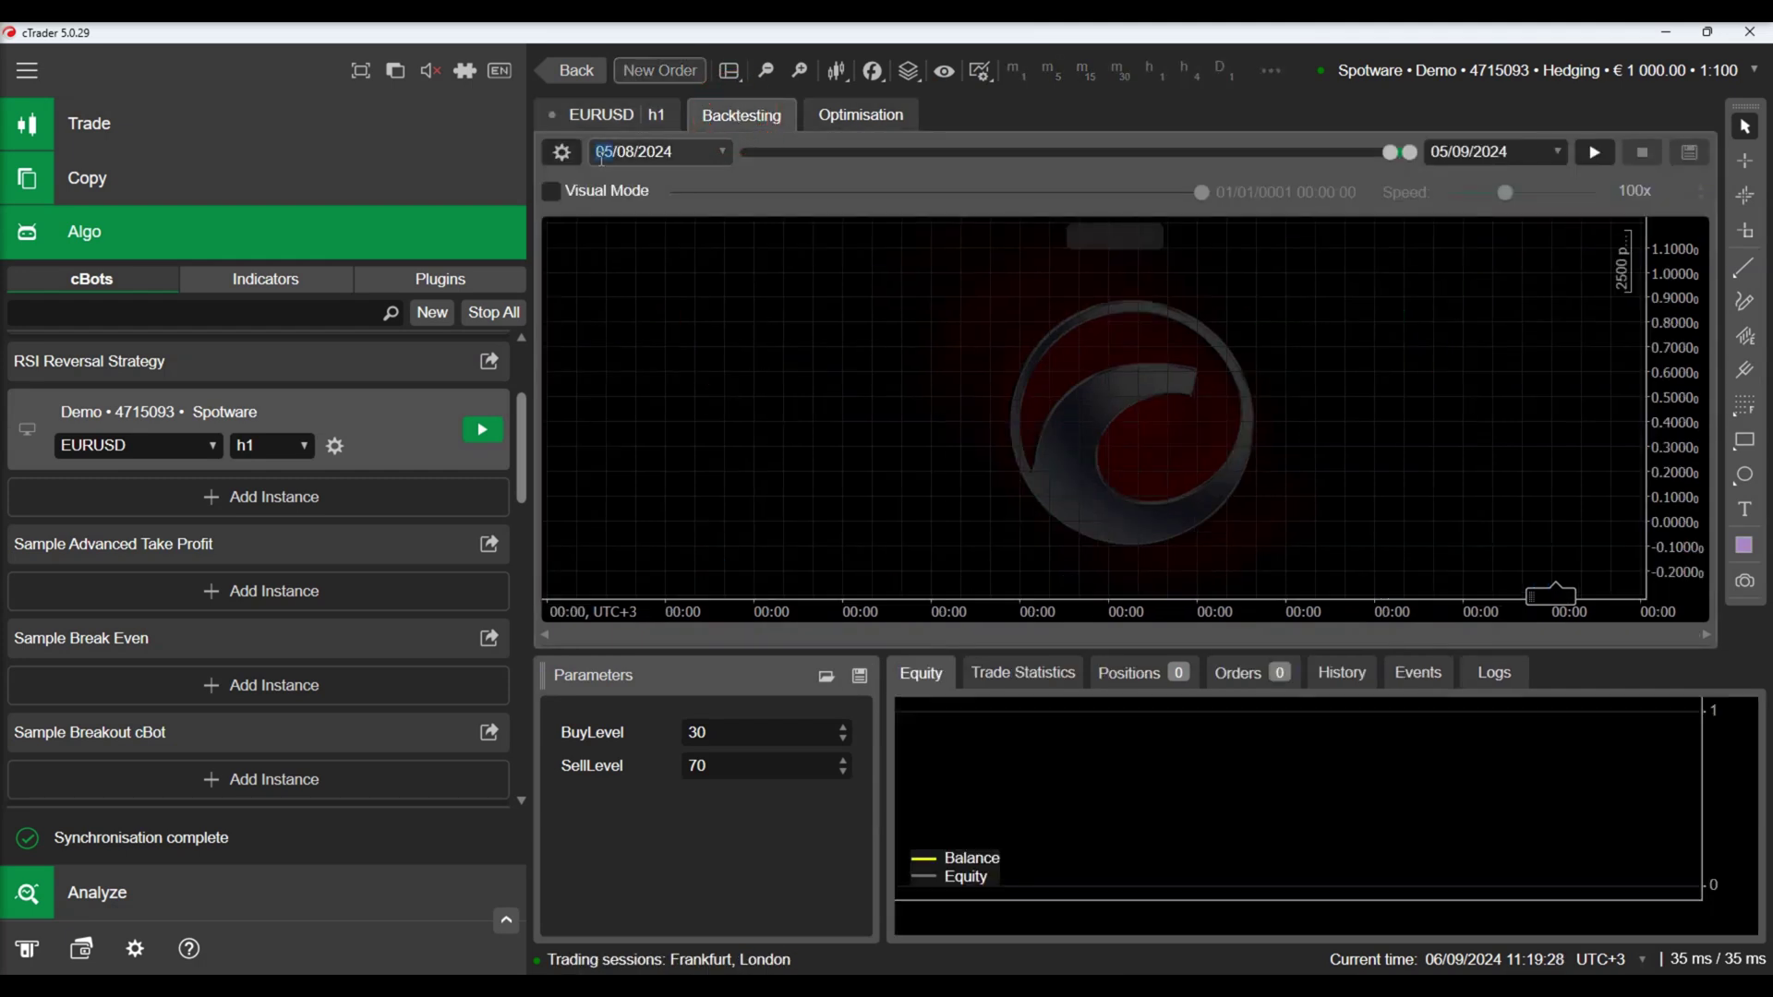
{"action": "type", "text": "15/"}
{"action": "type", "text": "0"}
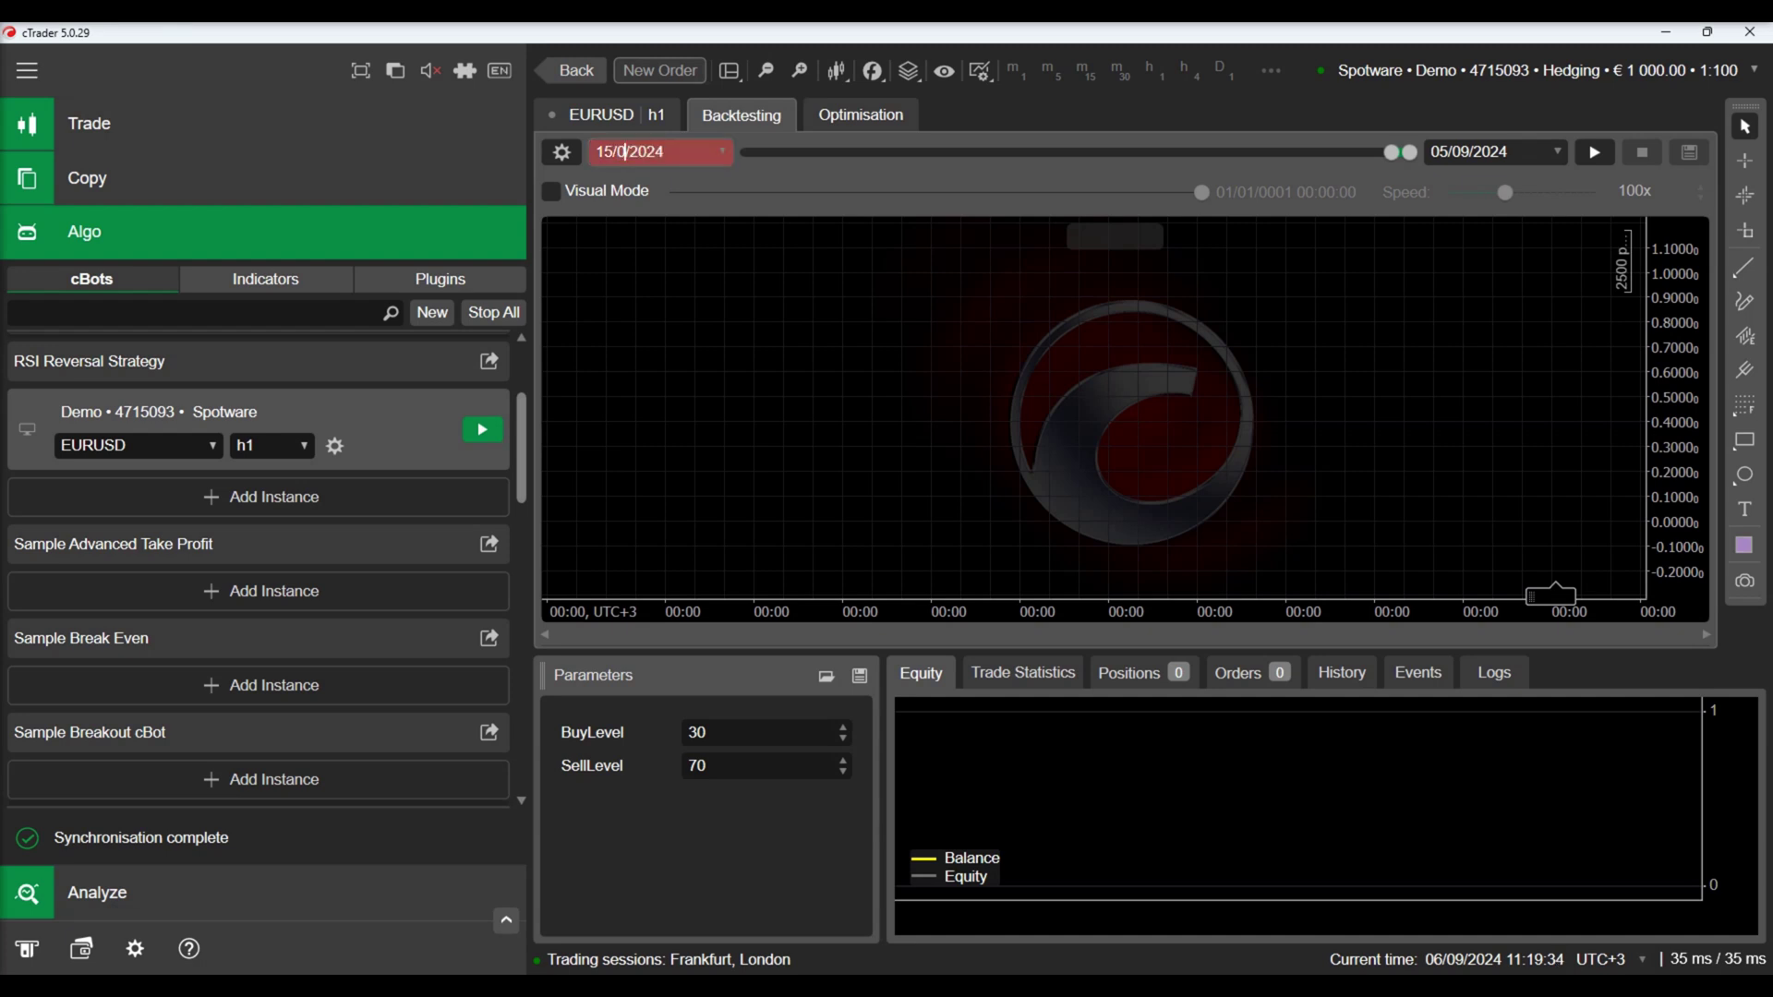
{"action": "type", "text": "7"}
{"action": "key", "text": "Tab"}
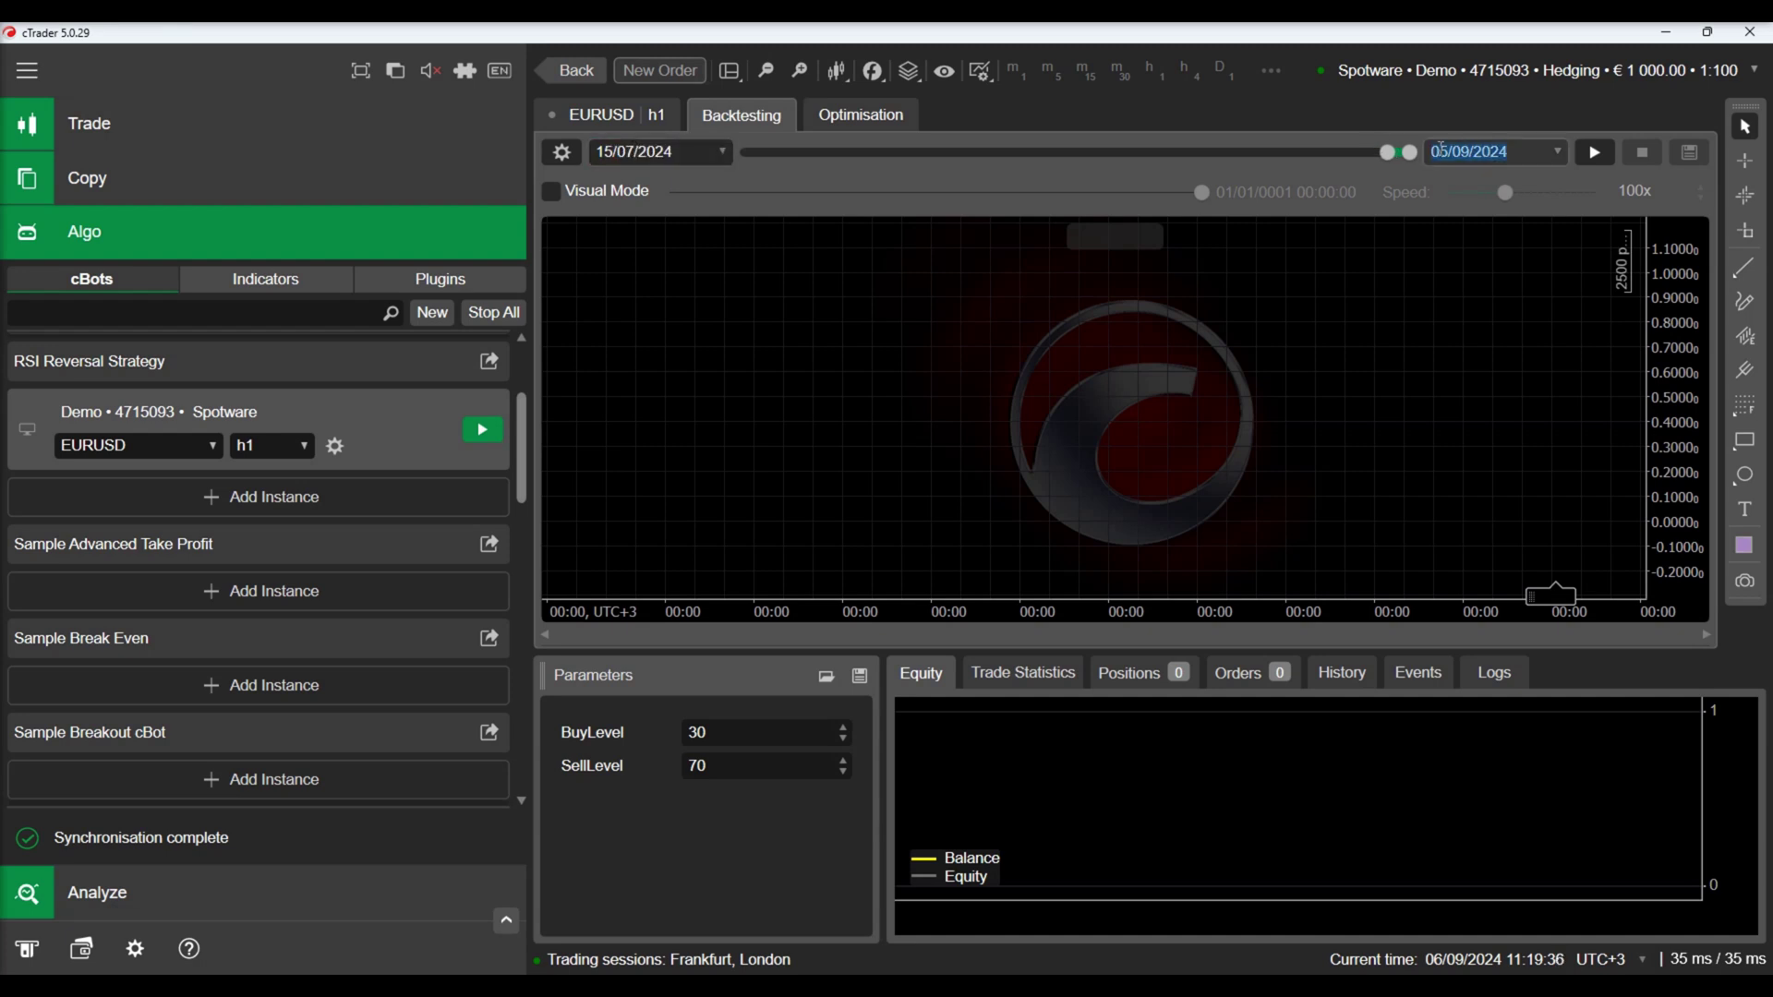
{"action": "type", "text": "15/"}
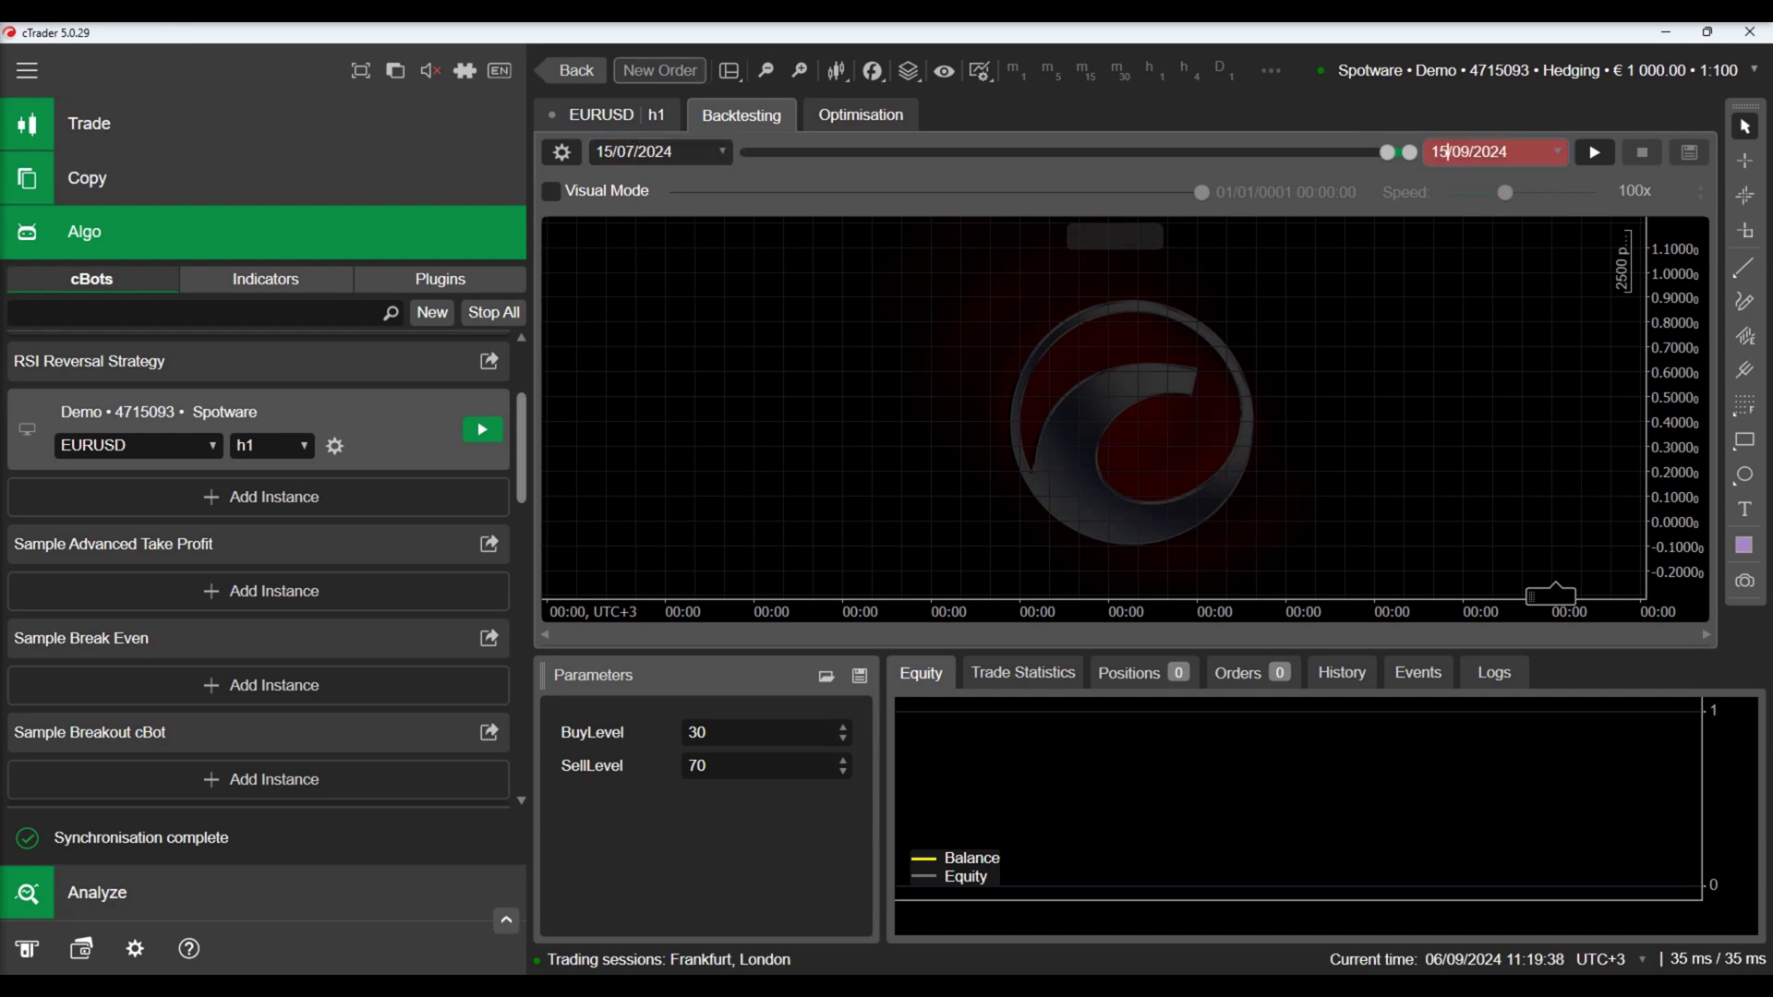
{"action": "type", "text": "0"}
{"action": "type", "text": "8"}
{"action": "left_click", "coordinate": [1595, 155]}
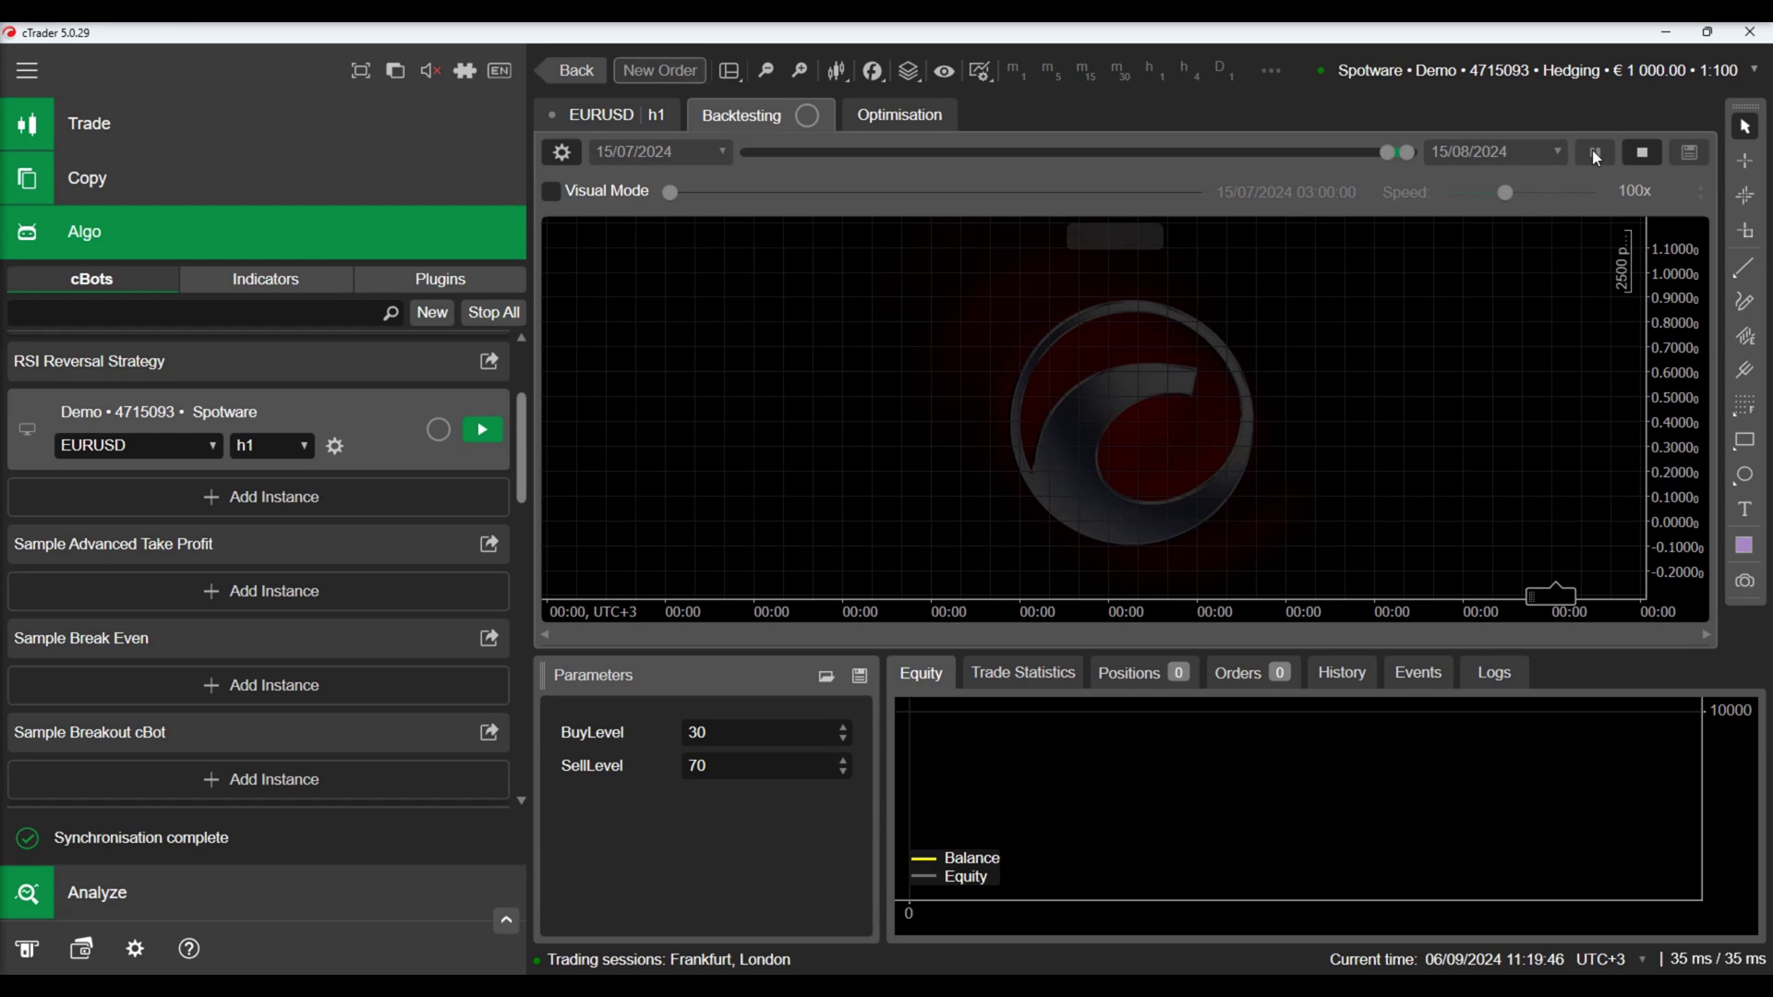
List the four backtested trades in History and locate the second and third on the chart.
{"action": "left_click", "coordinate": [1594, 156]}
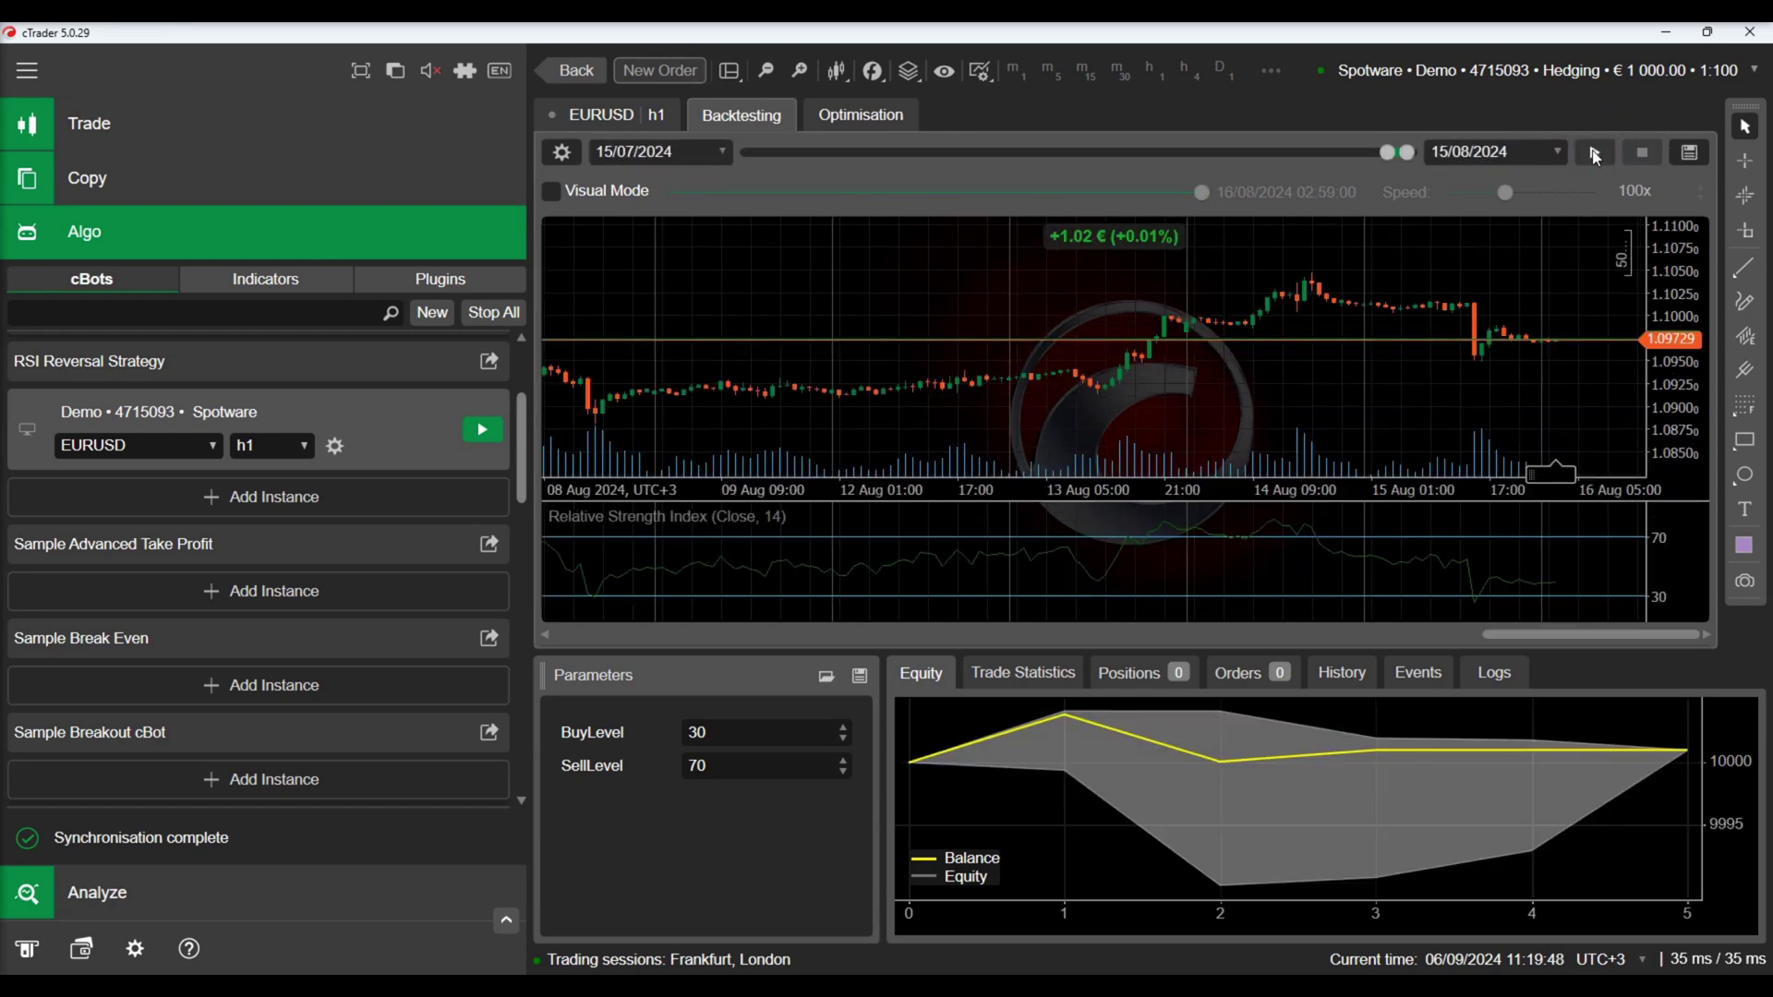
{"action": "left_click", "coordinate": [1346, 676]}
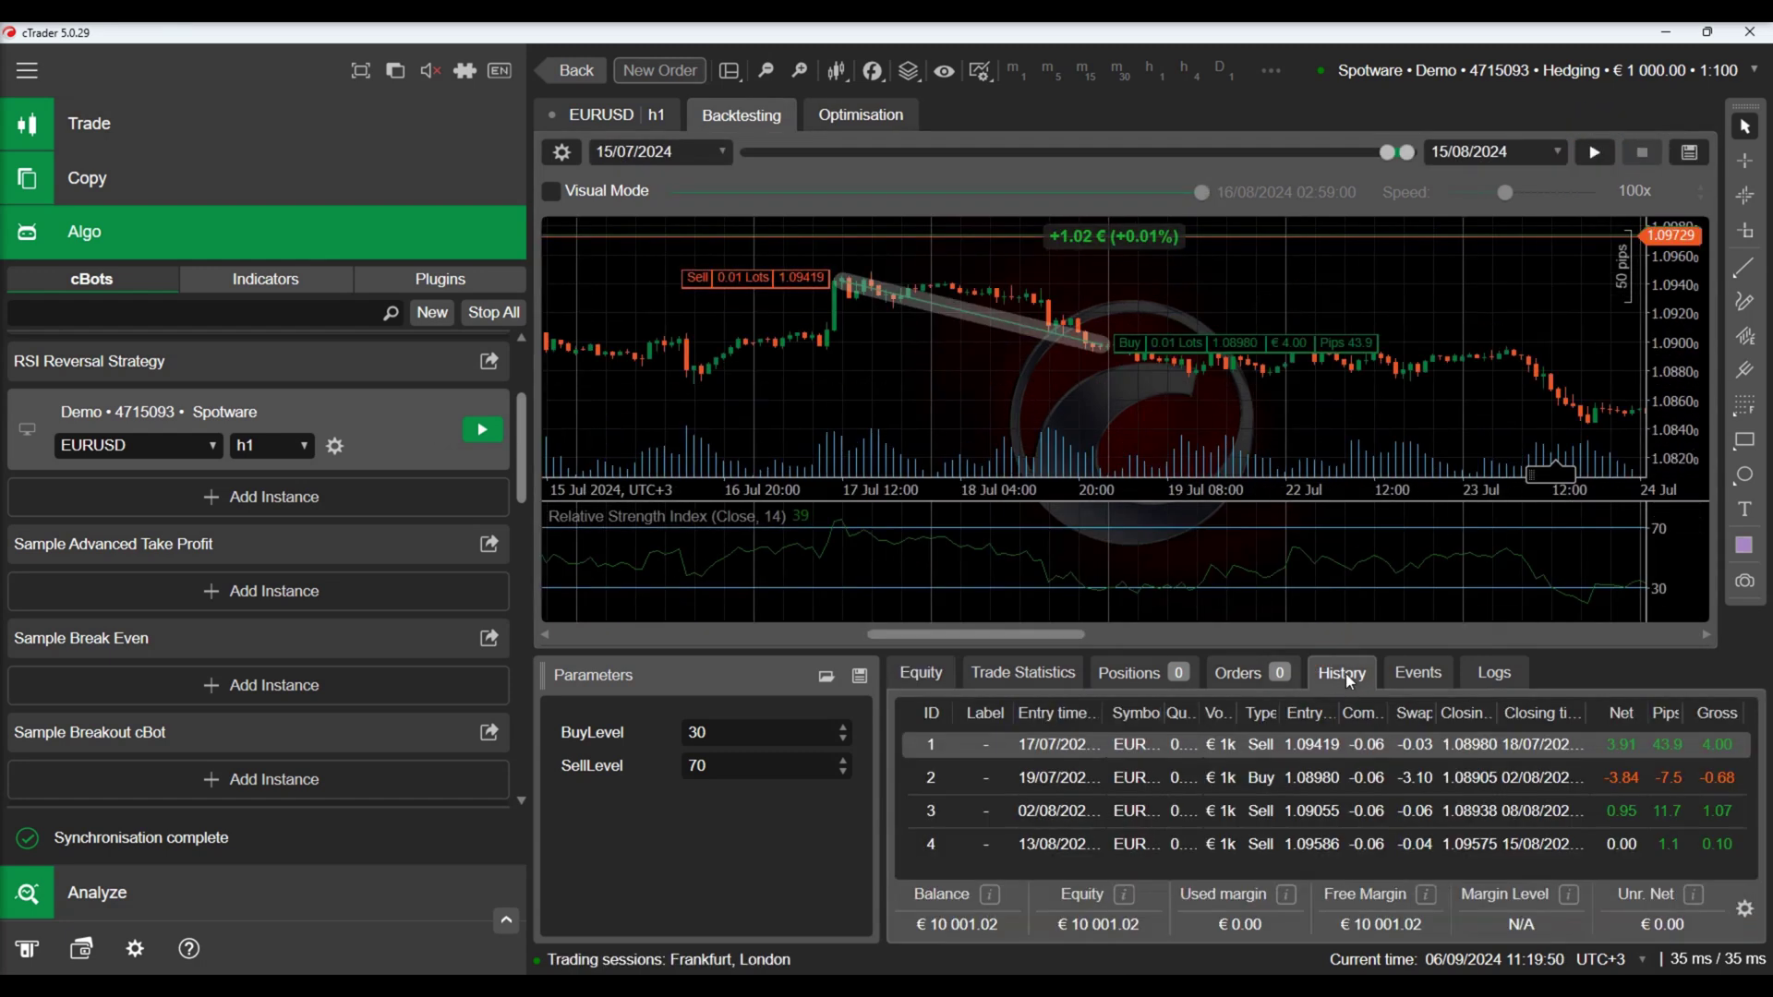
{"action": "left_click", "coordinate": [1297, 785]}
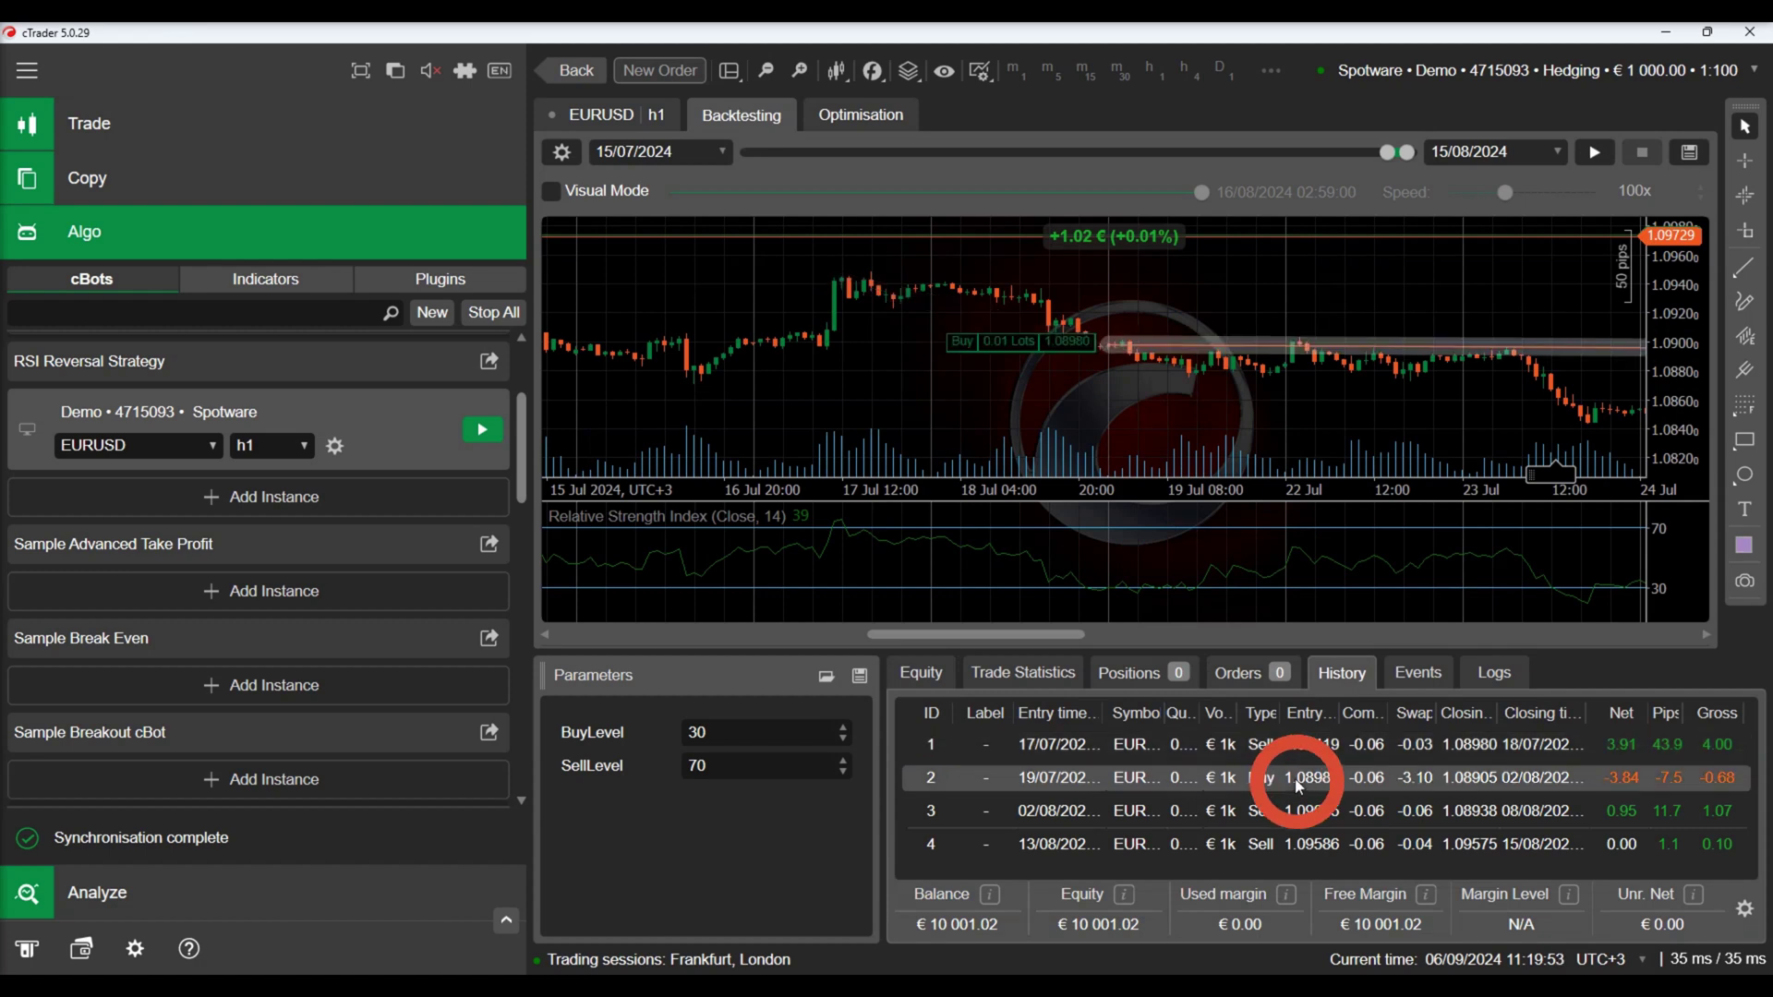
{"action": "left_click", "coordinate": [1330, 815]}
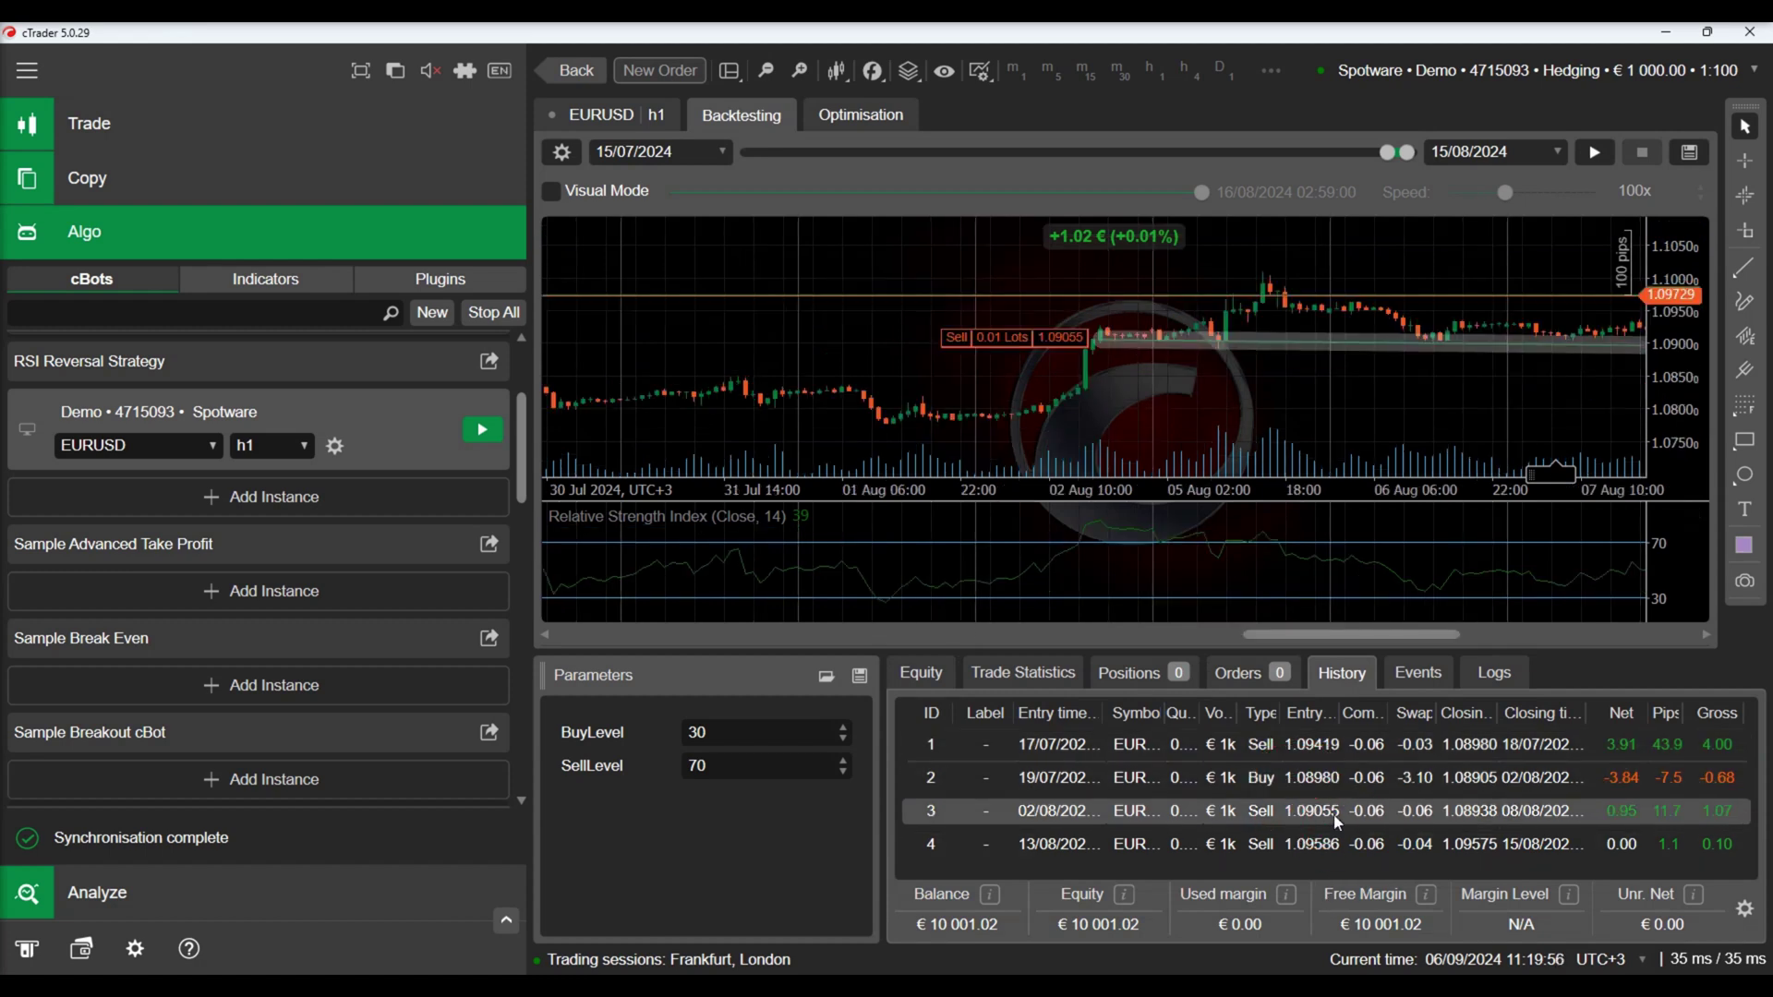